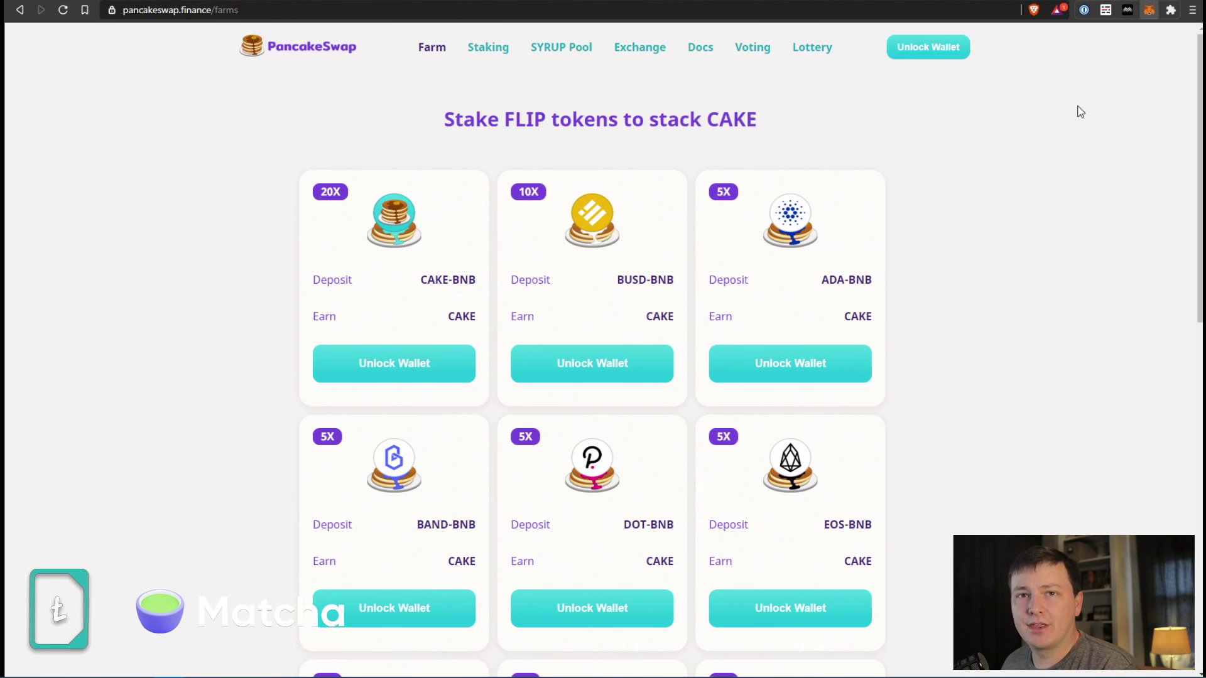
Open MetaMask's network dropdown and choose Custom RPC to reach the add-network form.
{"action": "left_click", "coordinate": [1150, 9]}
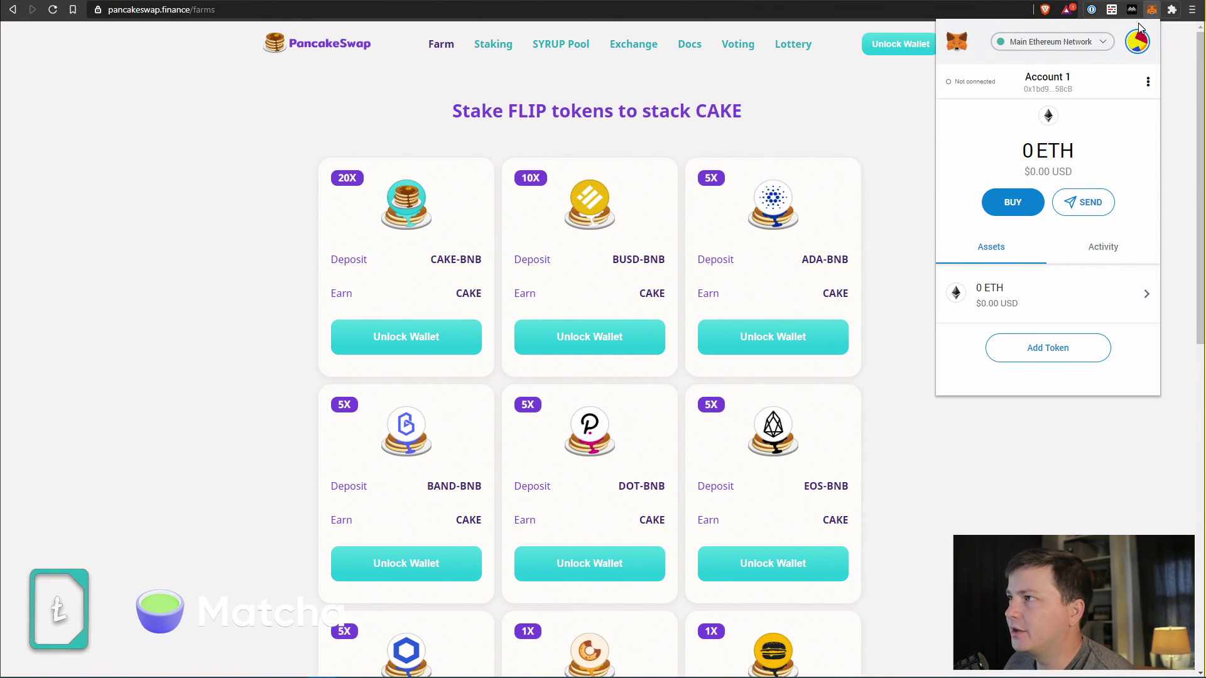
{"action": "left_click", "coordinate": [1156, 9]}
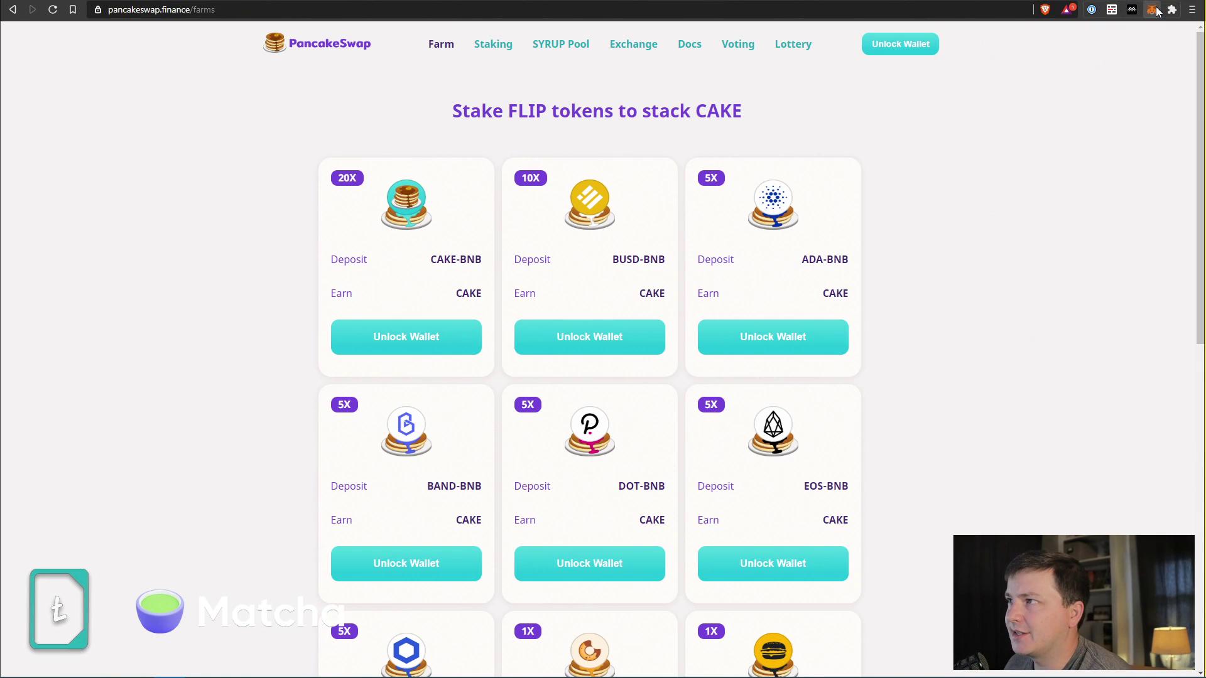
{"action": "left_click", "coordinate": [1156, 9]}
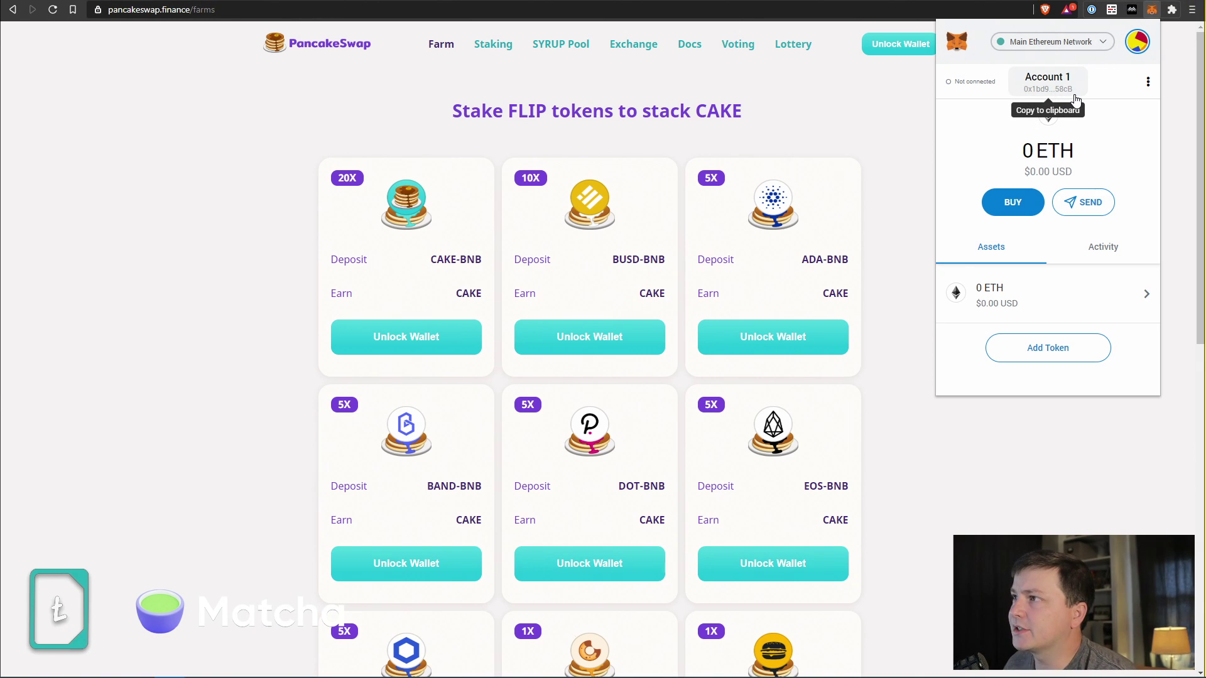
{"action": "left_click", "coordinate": [1061, 44]}
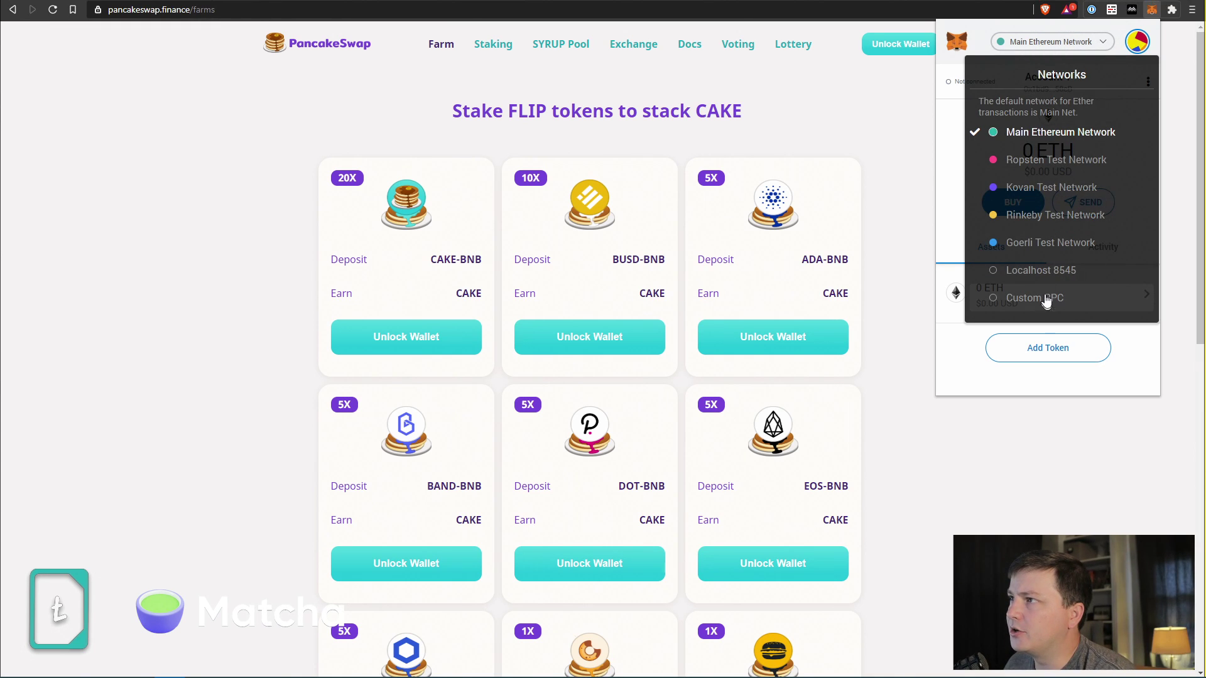
{"action": "left_click", "coordinate": [1076, 44]}
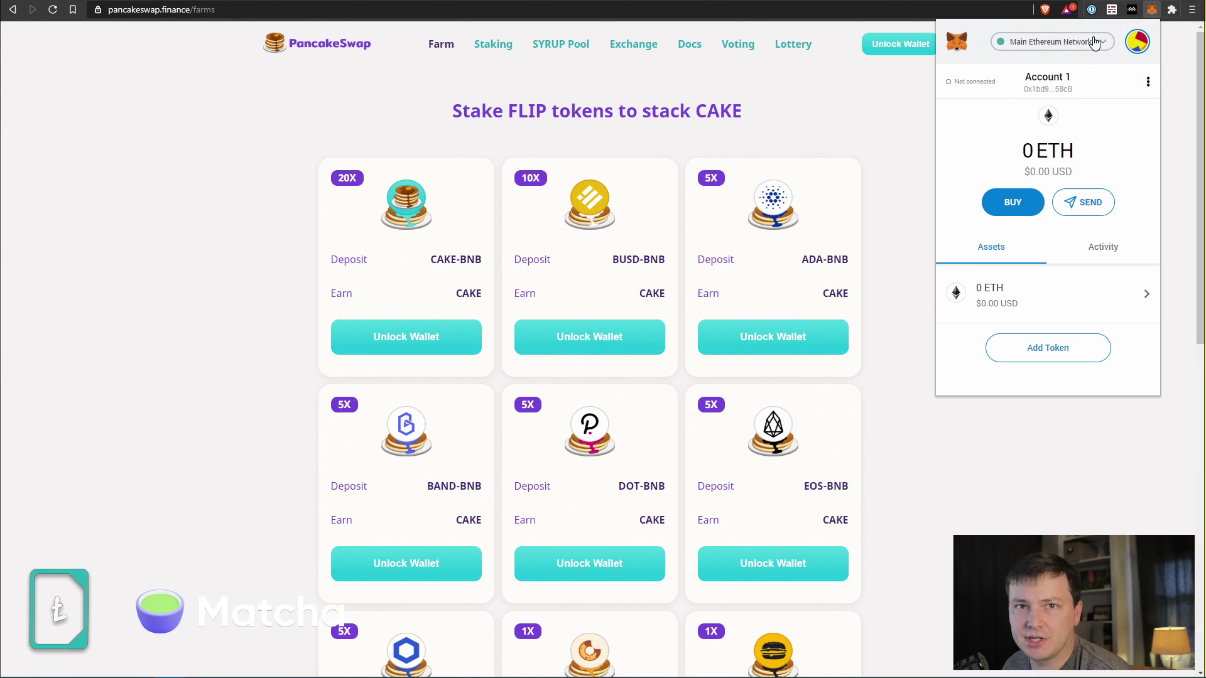
{"action": "left_click", "coordinate": [1092, 48]}
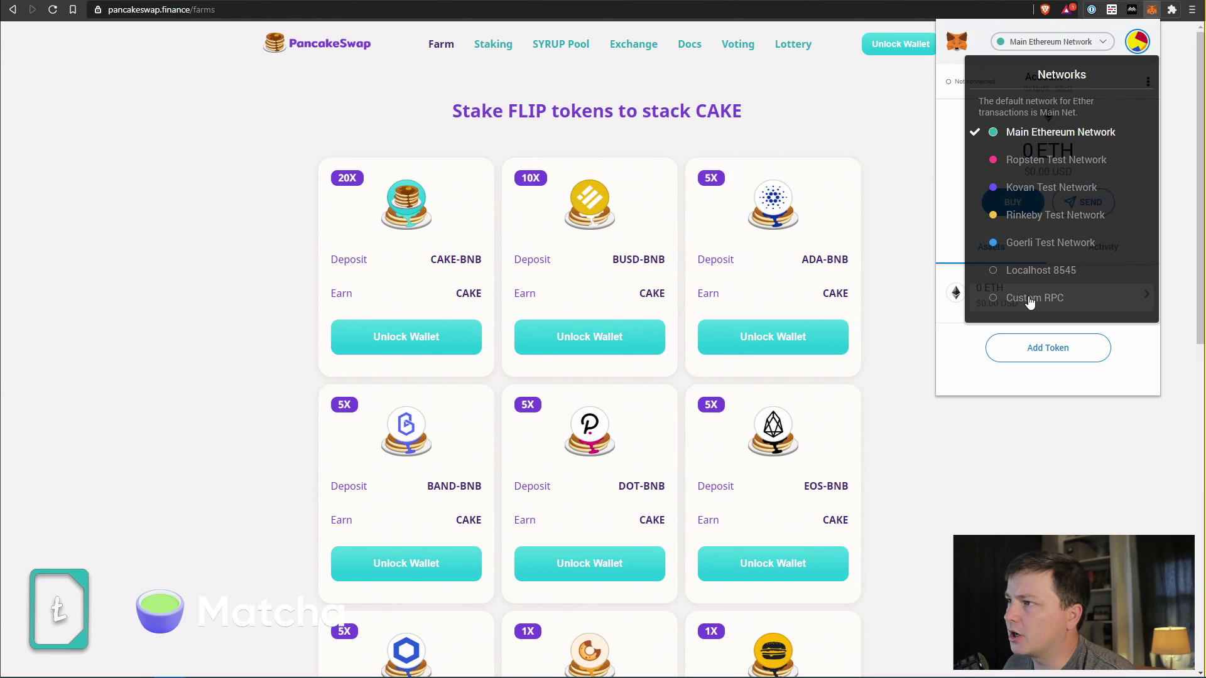
{"action": "left_click", "coordinate": [1031, 301]}
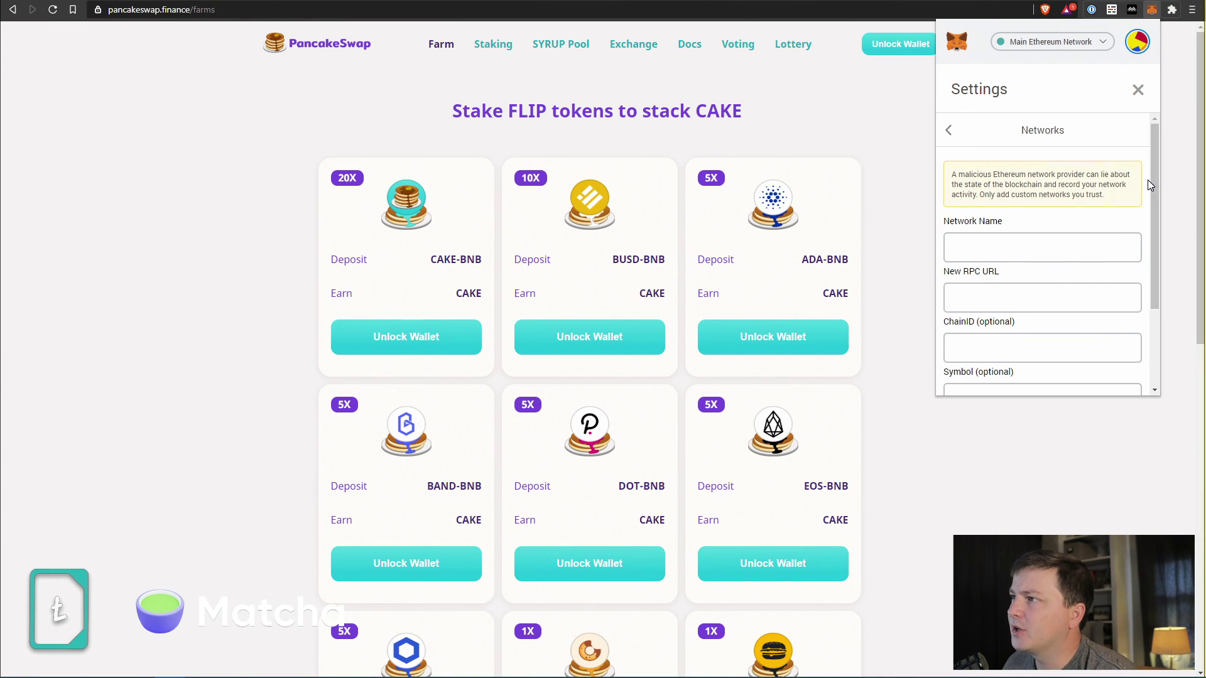
Enter network name Binance Smart Chain, the bsc-dataseed RPC URL, chain ID 56 and symbol BNB.
{"action": "left_click_drag", "start_coordinate": [1155, 191], "coordinate": [1154, 260]}
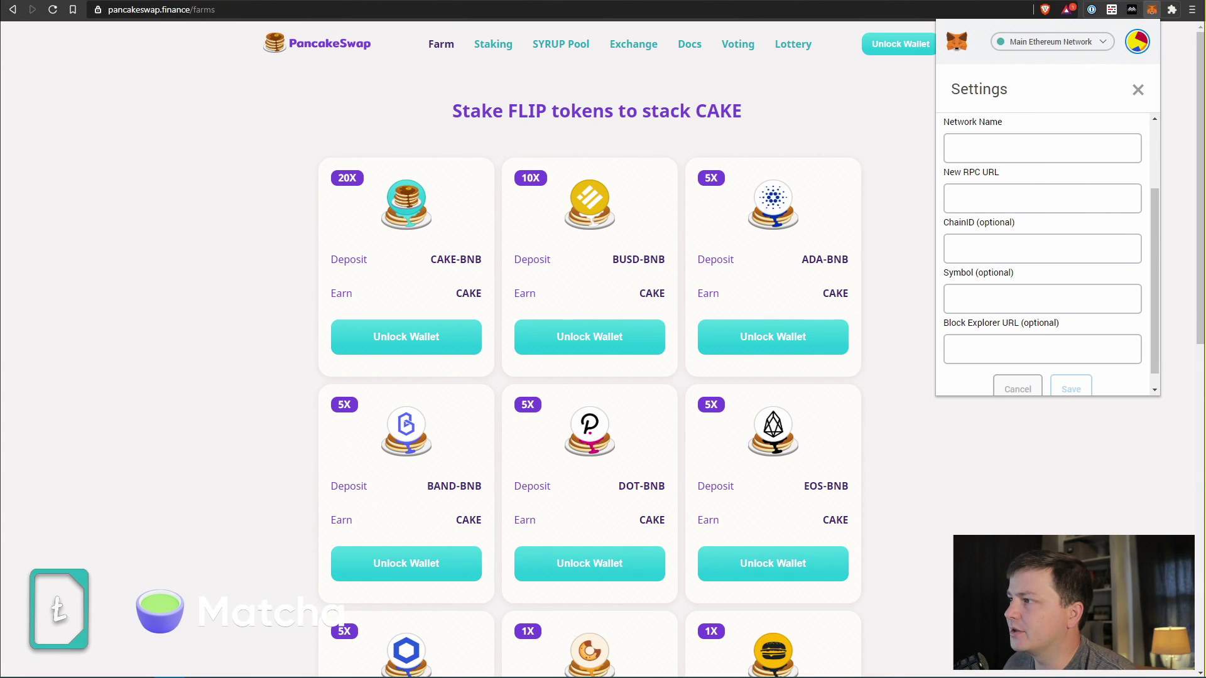
{"action": "left_click", "coordinate": [1006, 149]}
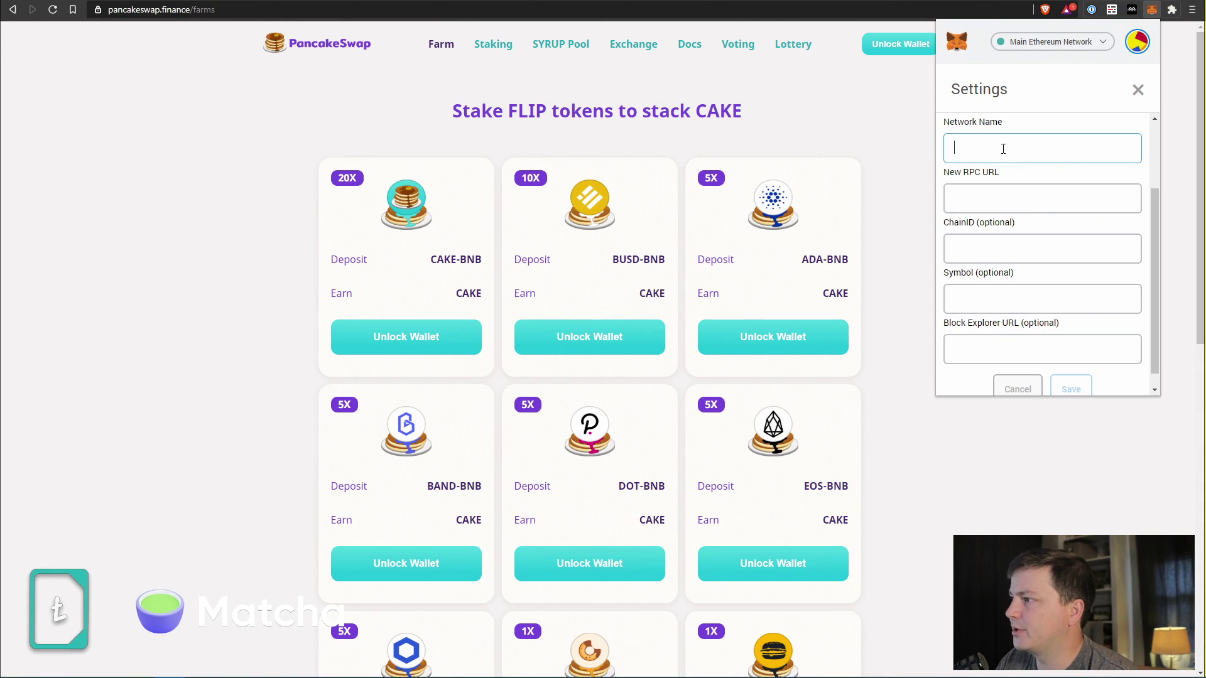
{"action": "type", "text": "Binance Smart"}
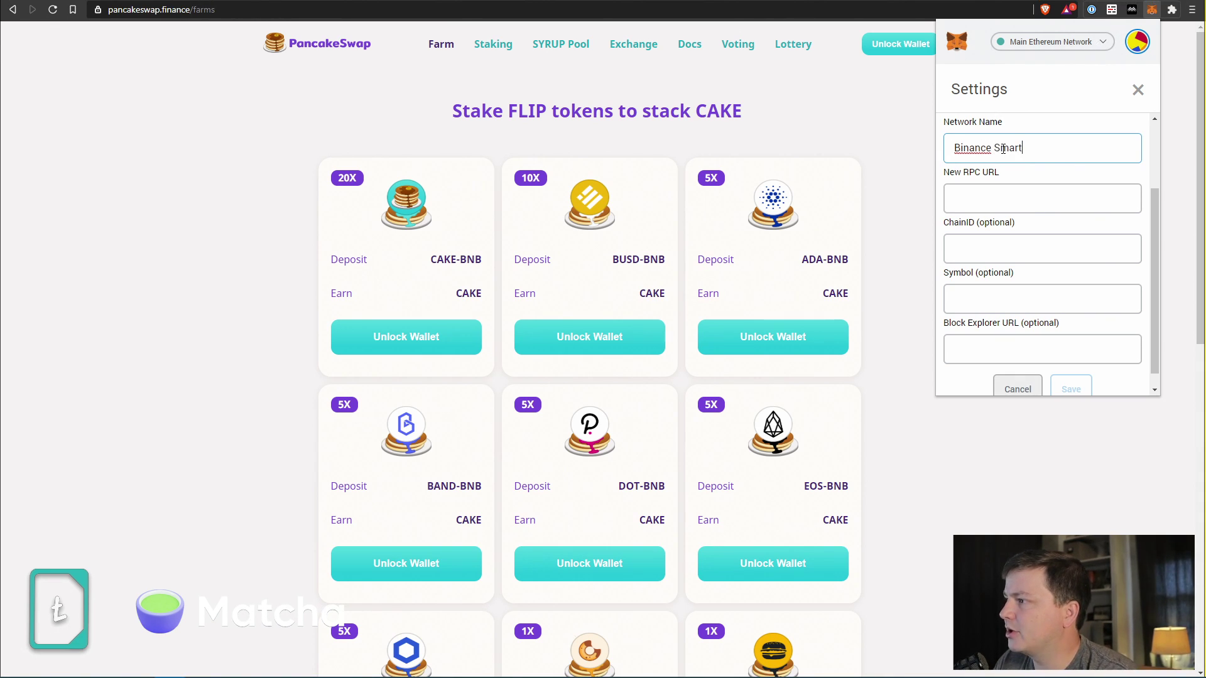
{"action": "type", "text": " Chain"}
{"action": "key", "text": "Tab"}
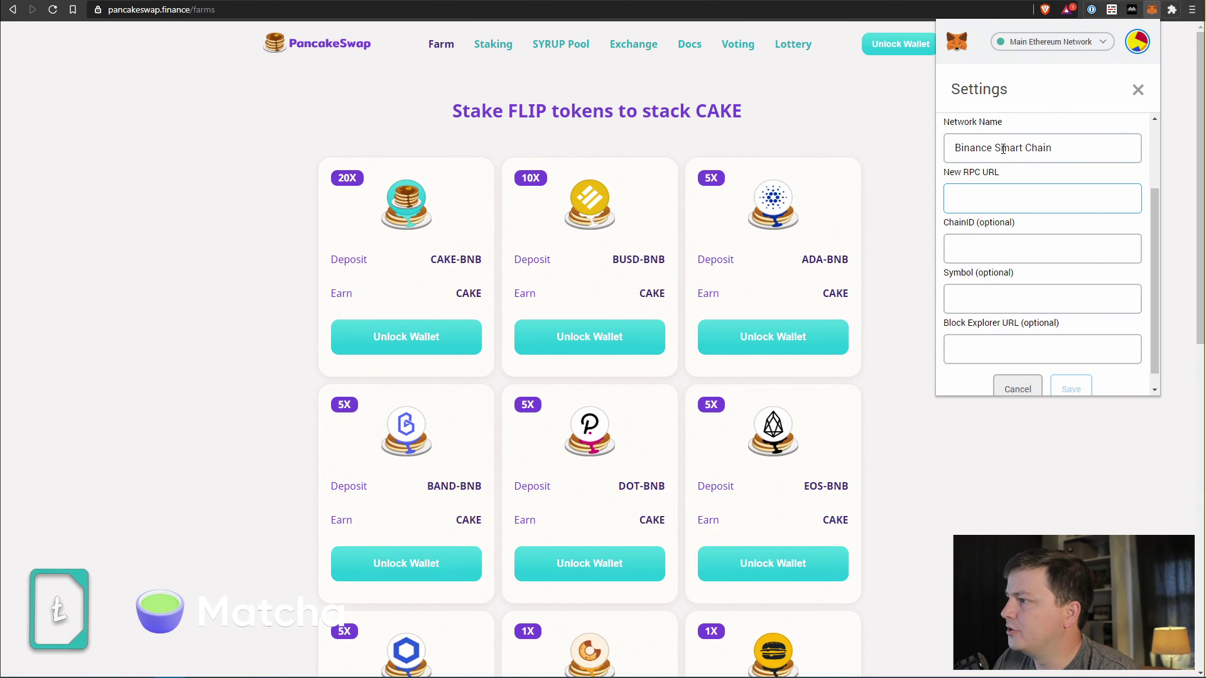
{"action": "key", "text": "alt+Tab"}
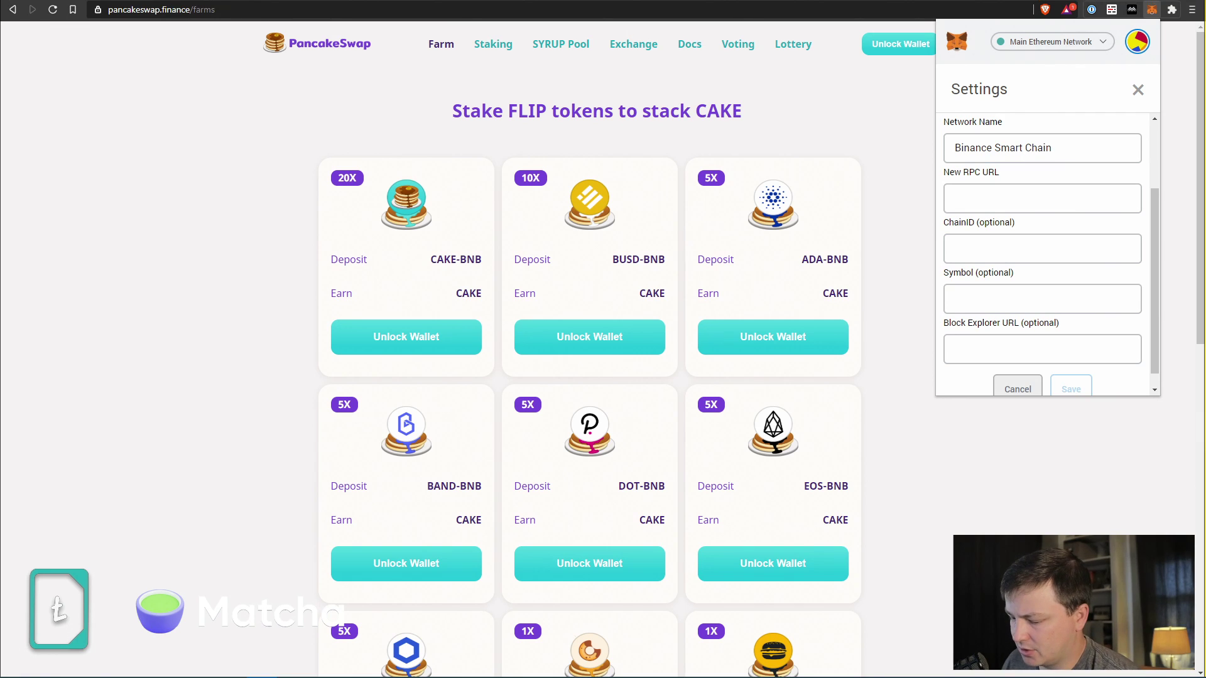
{"action": "left_click", "coordinate": [990, 196]}
{"action": "type", "text": "https://bsc-dataseed.binance.org"}
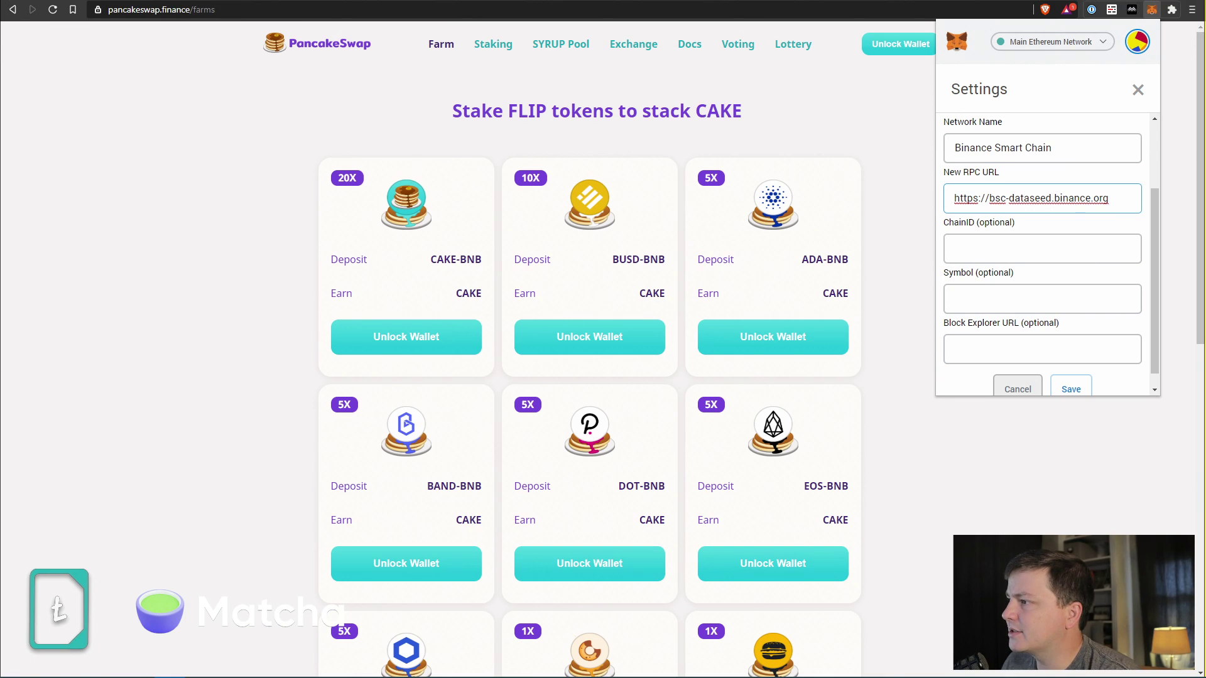
{"action": "left_click", "coordinate": [1029, 244]}
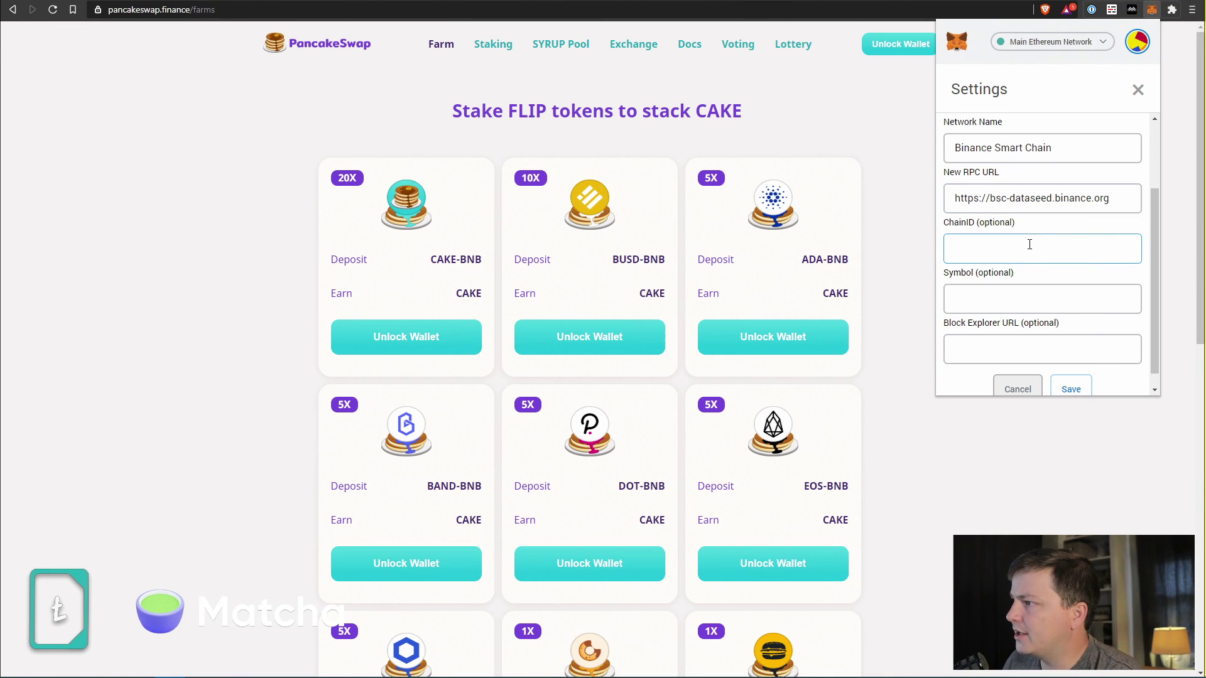
{"action": "type", "text": "56"}
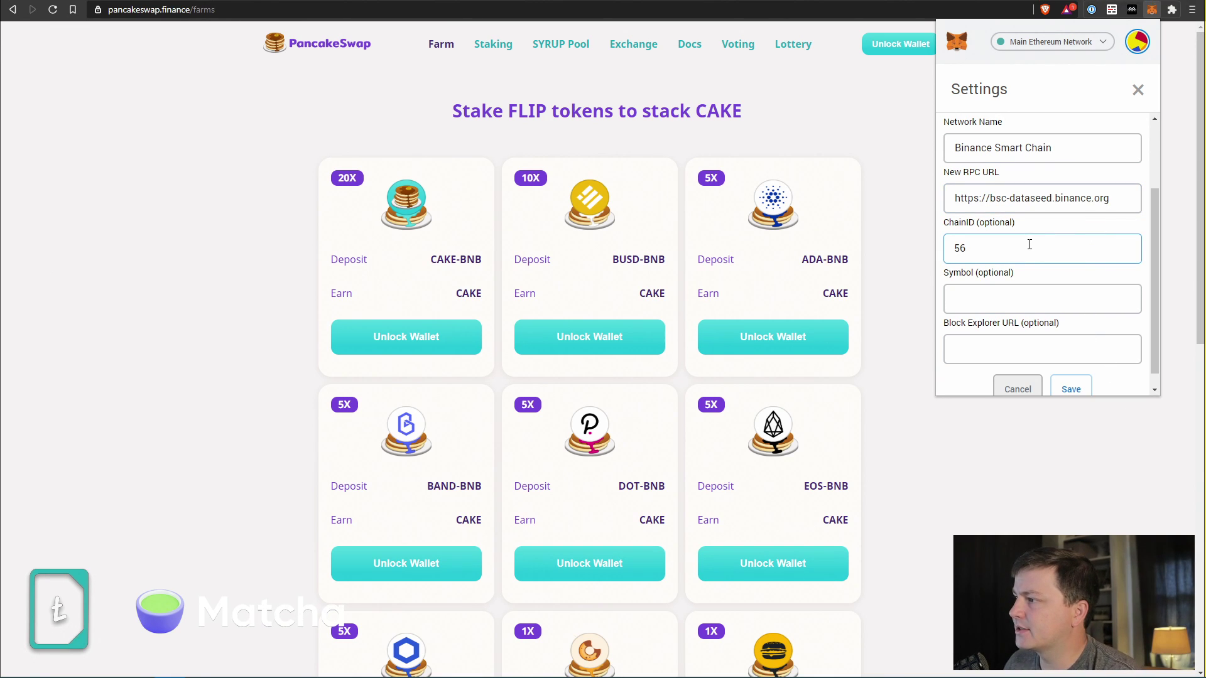
{"action": "left_click", "coordinate": [1023, 304]}
{"action": "type", "text": "BNB"}
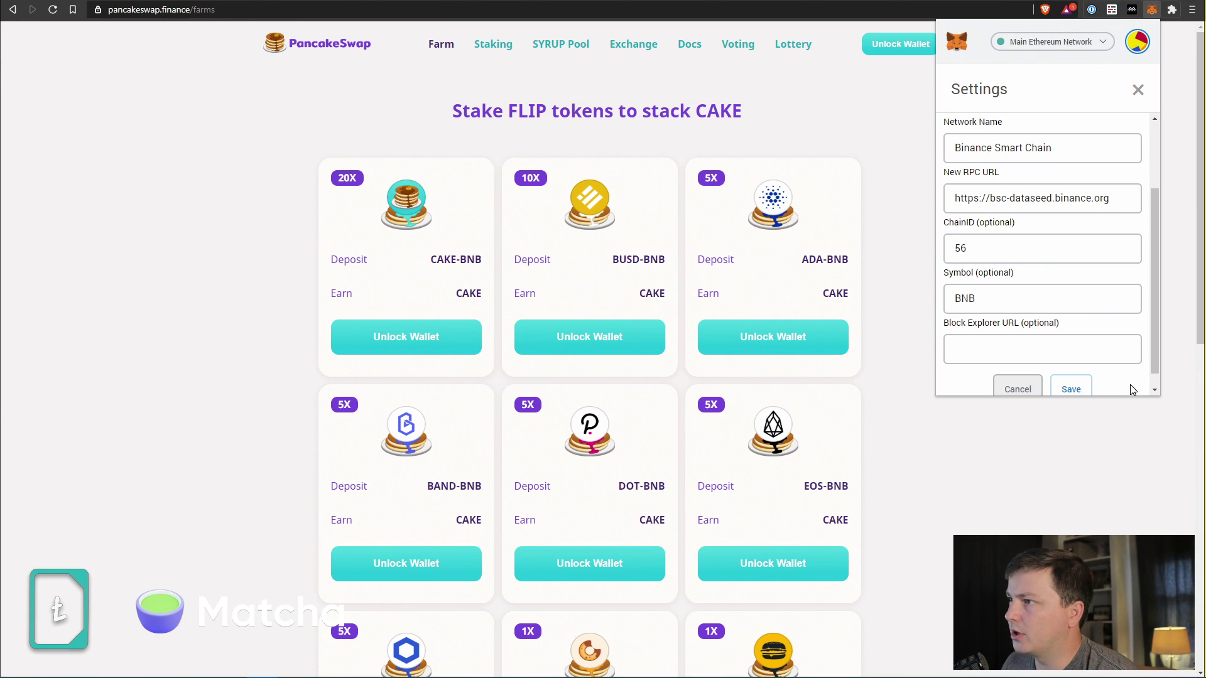
{"action": "left_click", "coordinate": [1013, 347]}
{"action": "type", "text": "https://www.bscscan.com/"}
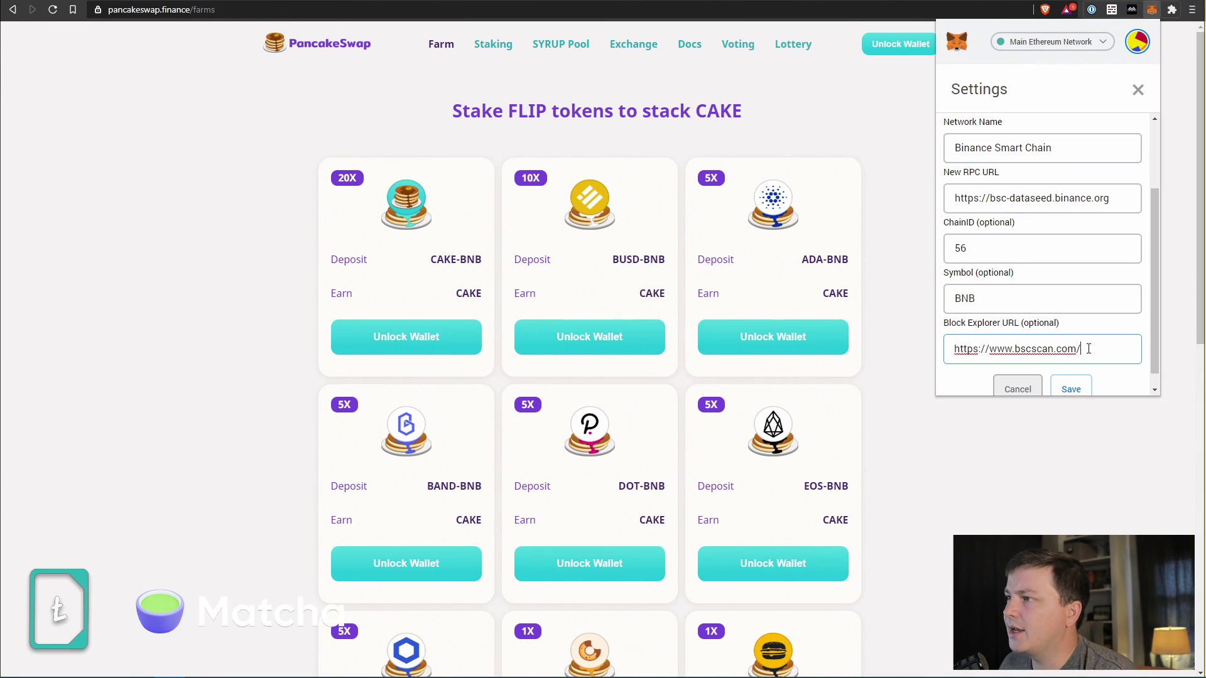
{"action": "left_click", "coordinate": [1108, 375]}
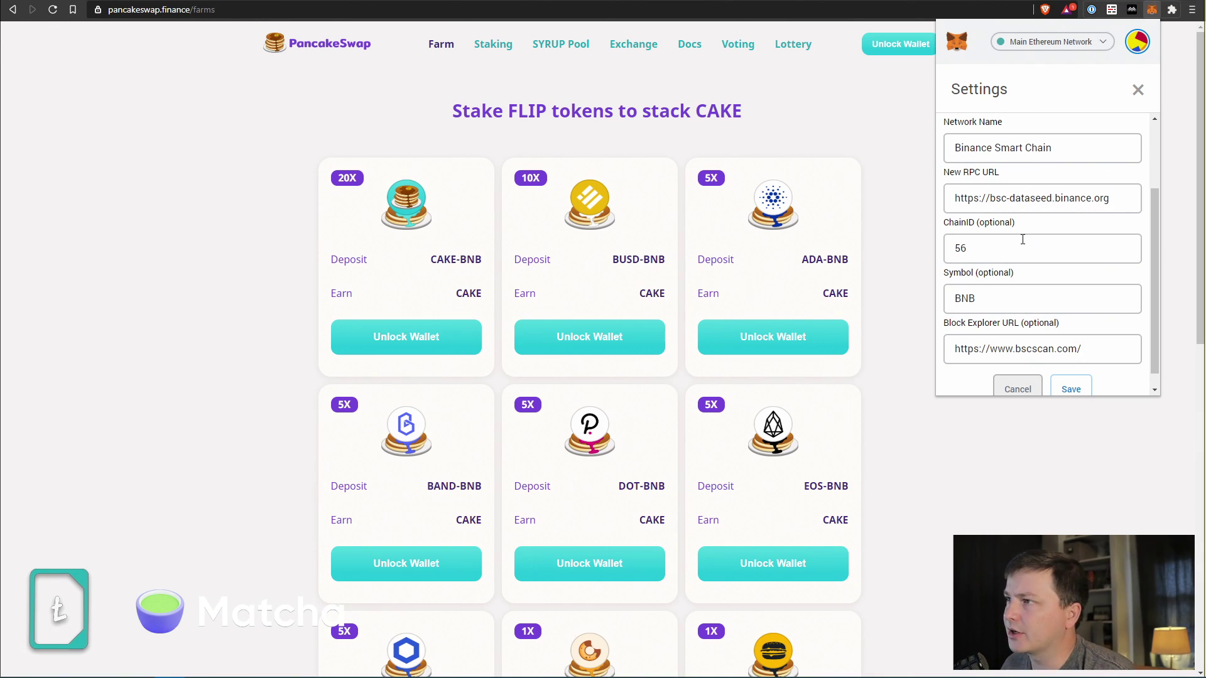
{"action": "double_click", "coordinate": [990, 252]}
{"action": "left_click", "coordinate": [1038, 243]}
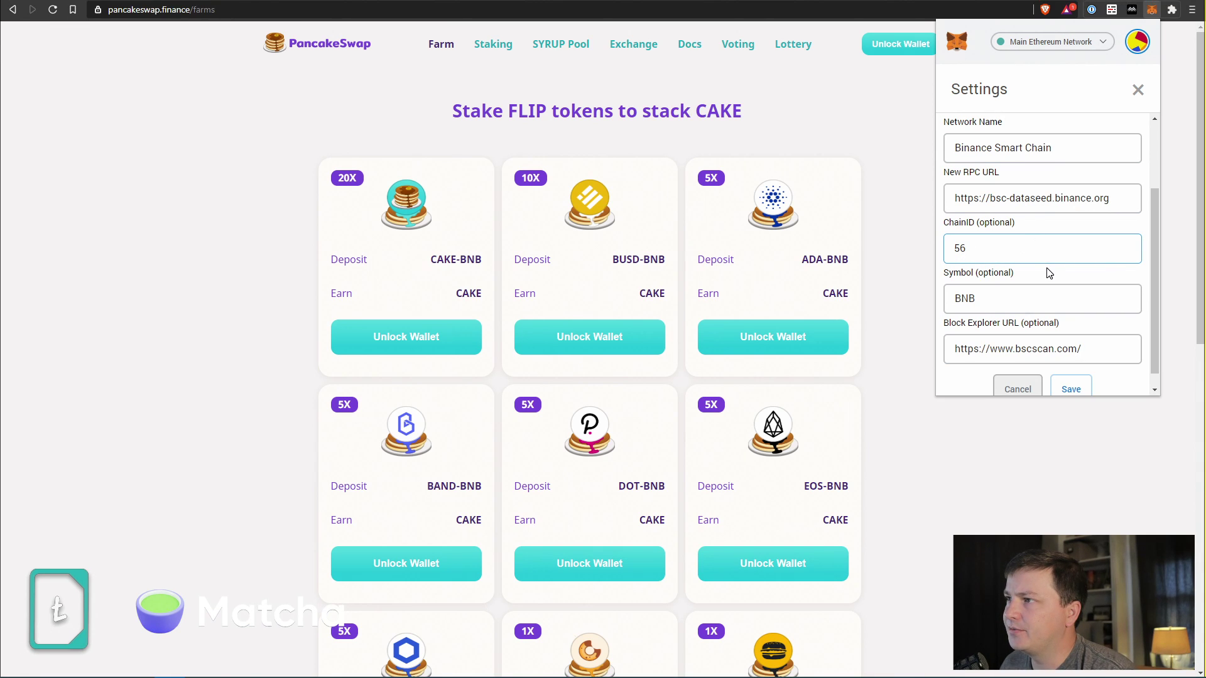
{"action": "left_click_drag", "start_coordinate": [1009, 288], "coordinate": [938, 305]}
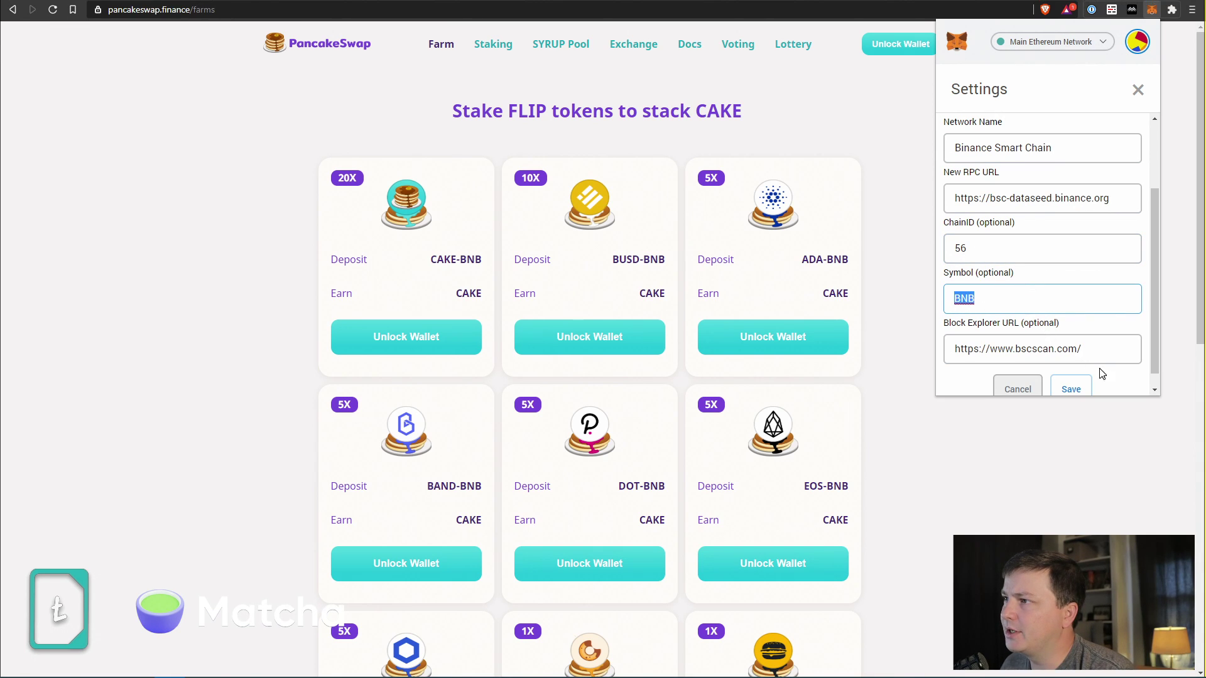
{"action": "left_click_drag", "start_coordinate": [1125, 350], "coordinate": [940, 356]}
{"action": "left_click", "coordinate": [1127, 392]}
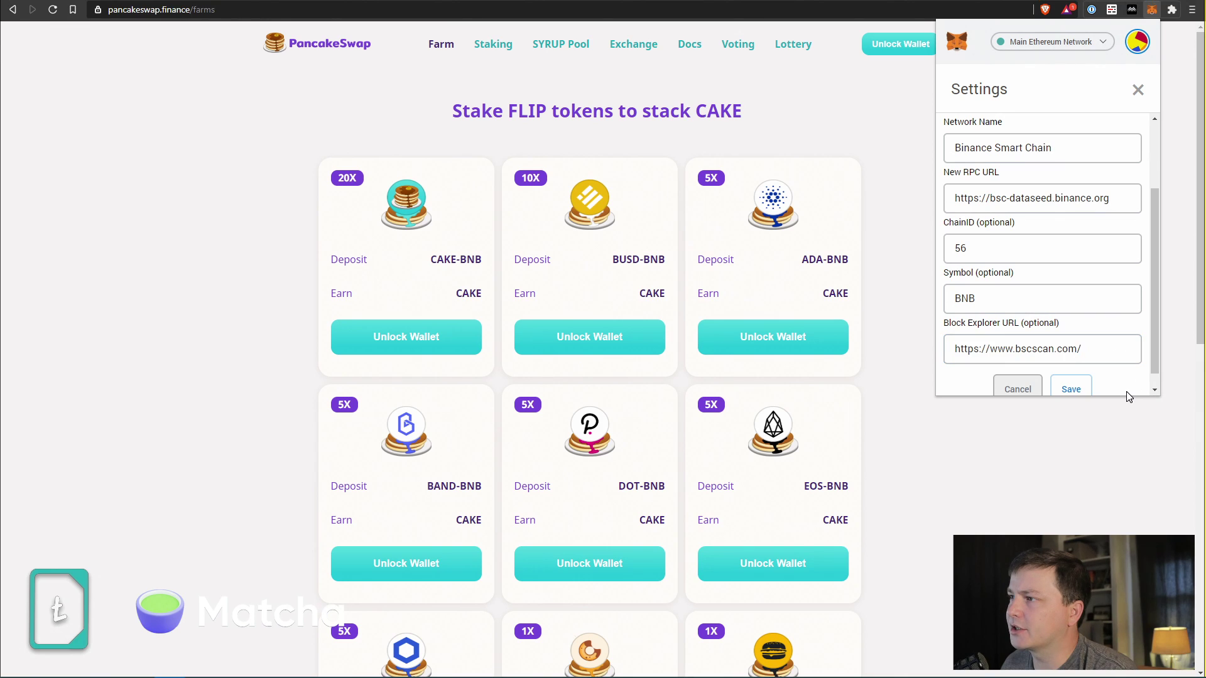
{"action": "left_click", "coordinate": [1082, 390]}
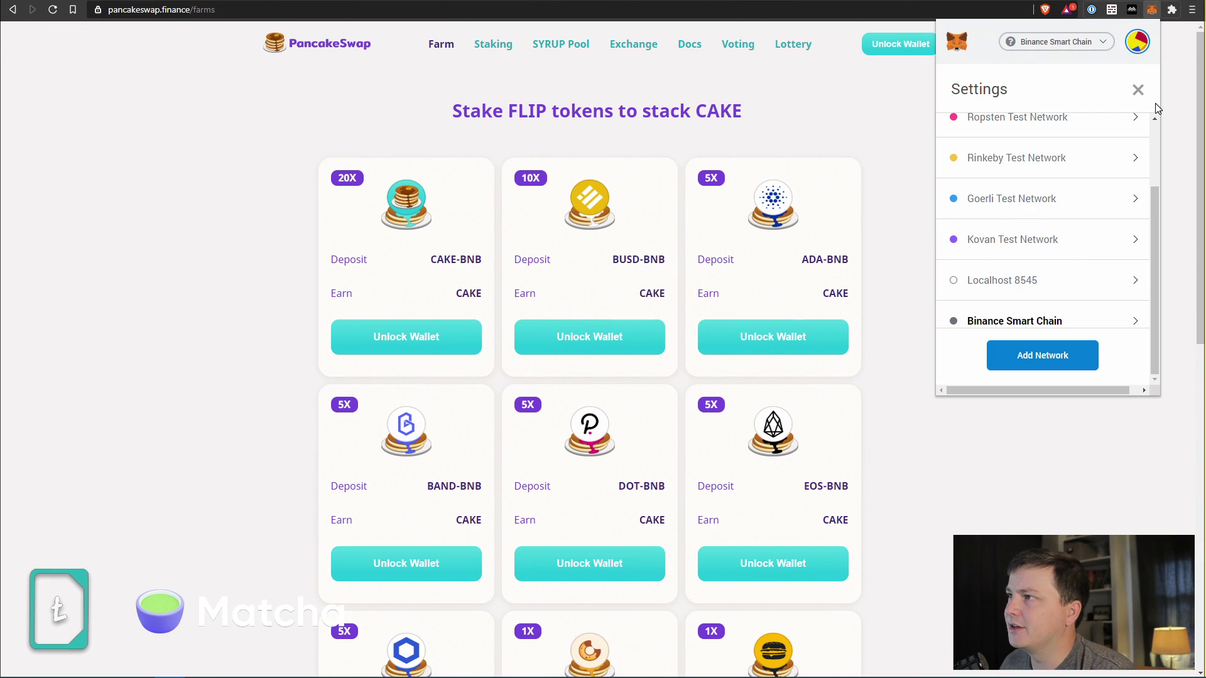
Close MetaMask Settings to reveal the 0 BNB balance, then go to the BscScan explorer tab.
{"action": "left_click", "coordinate": [1138, 90]}
{"action": "left_click_drag", "start_coordinate": [1088, 164], "coordinate": [1034, 159]}
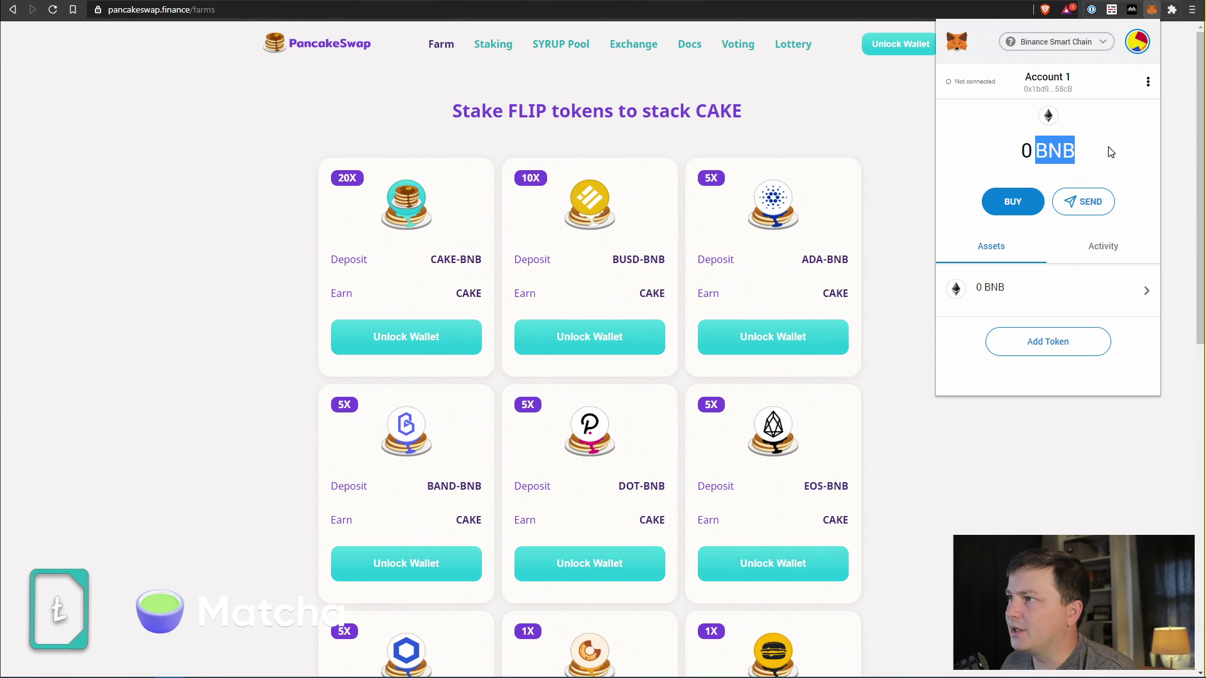
{"action": "left_click", "coordinate": [1136, 152]}
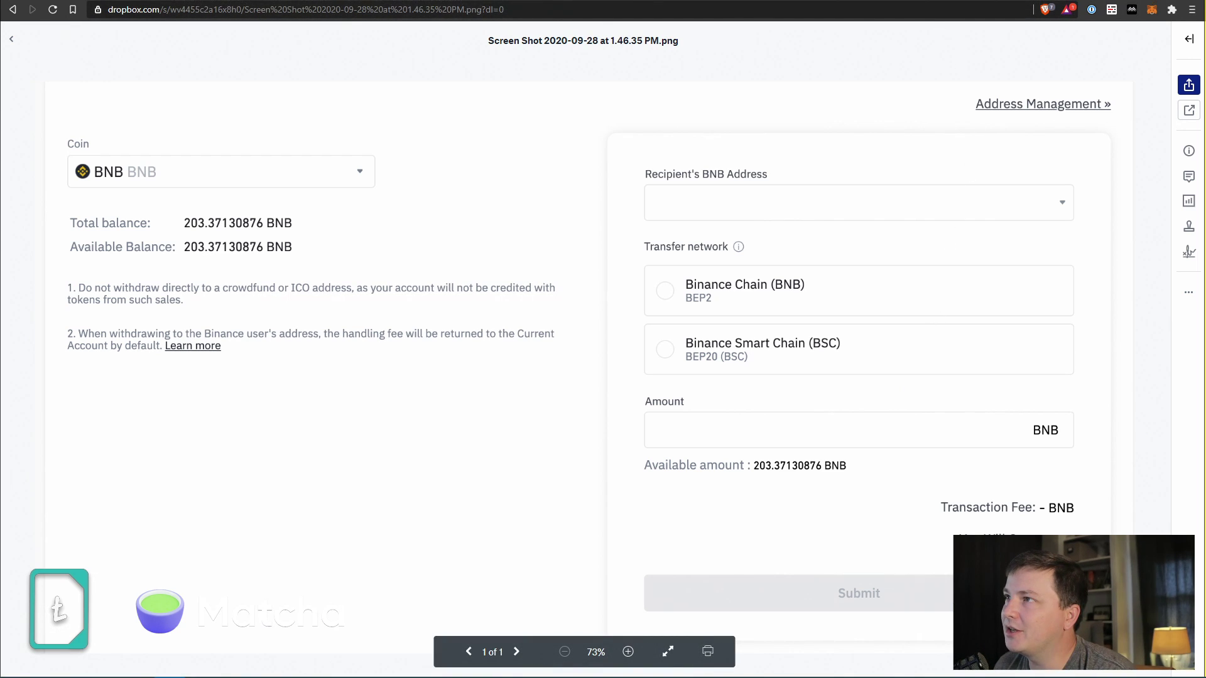
{"action": "left_click", "coordinate": [999, 2]}
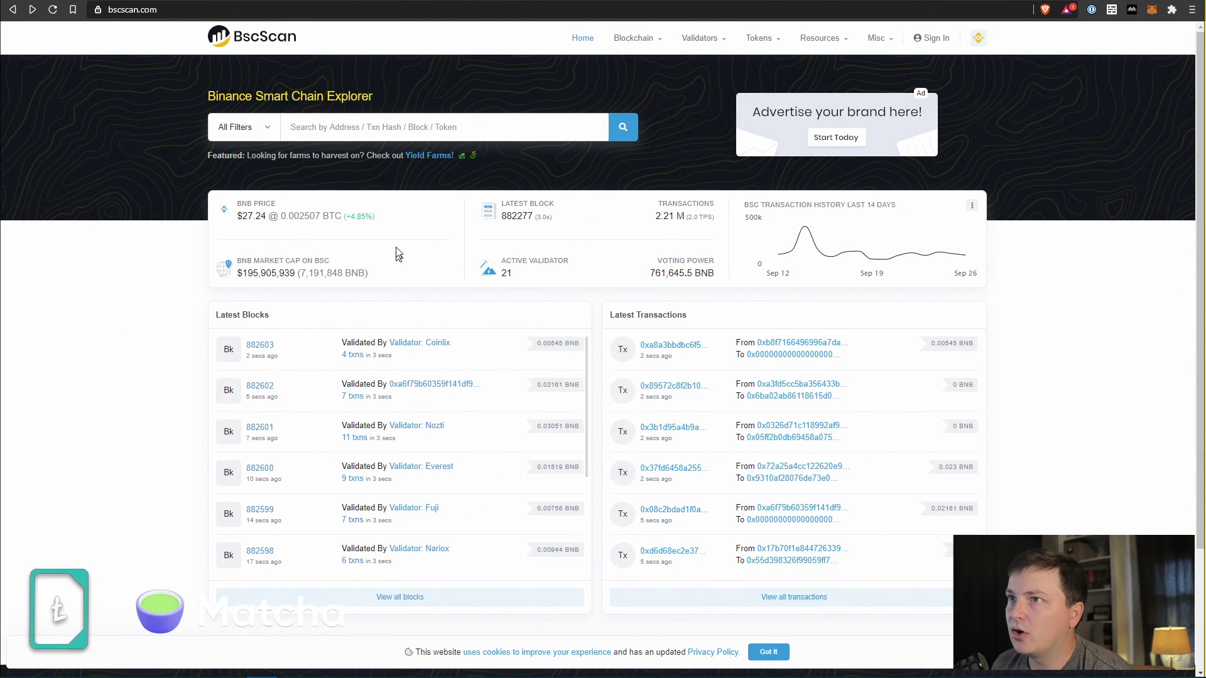
Look up the pasted wallet address on BscScan and confirm its 200 BNB balance.
{"action": "left_click", "coordinate": [396, 134]}
{"action": "type", "text": "0x1bd949EA7EB7bC0871796B74c696e09b298858cB"}
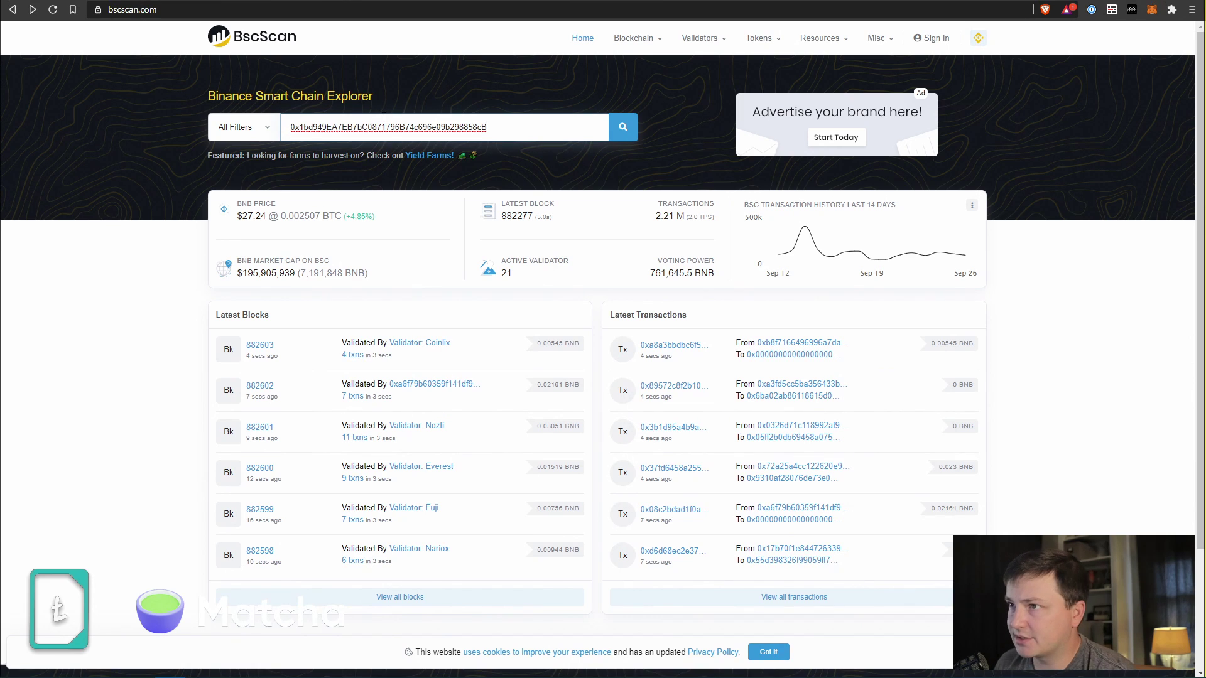
{"action": "key", "text": "Return"}
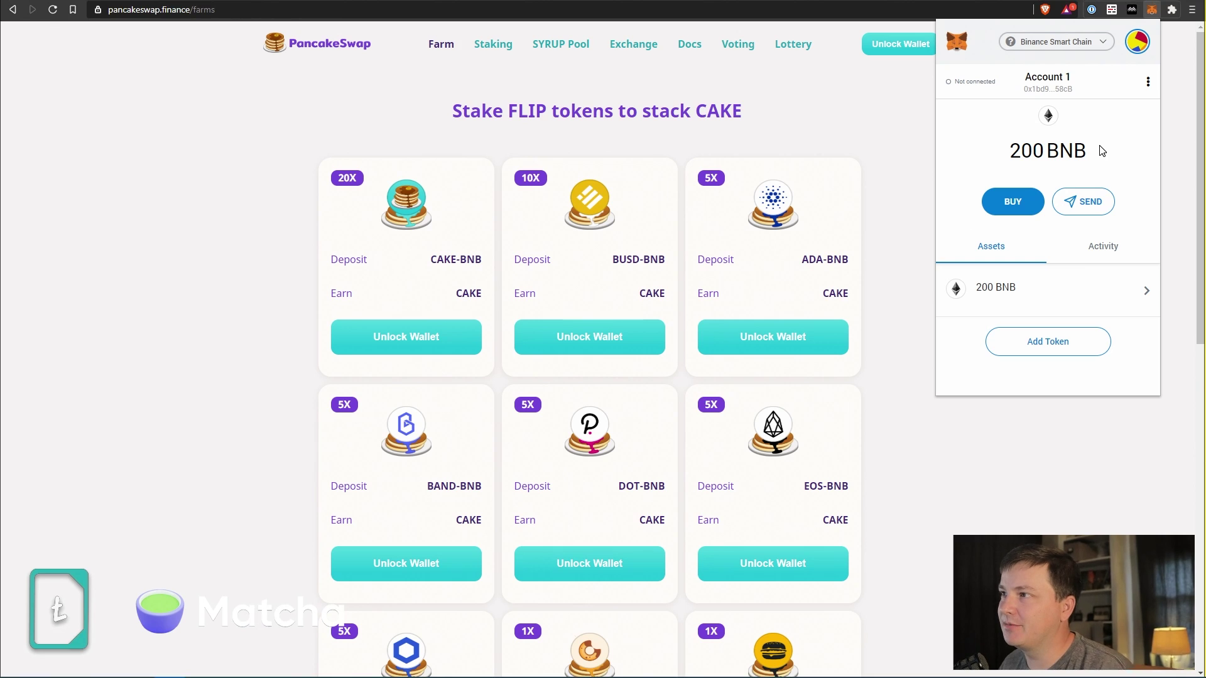
{"action": "left_click_drag", "start_coordinate": [1100, 149], "coordinate": [982, 151]}
{"action": "left_click", "coordinate": [1175, 151]}
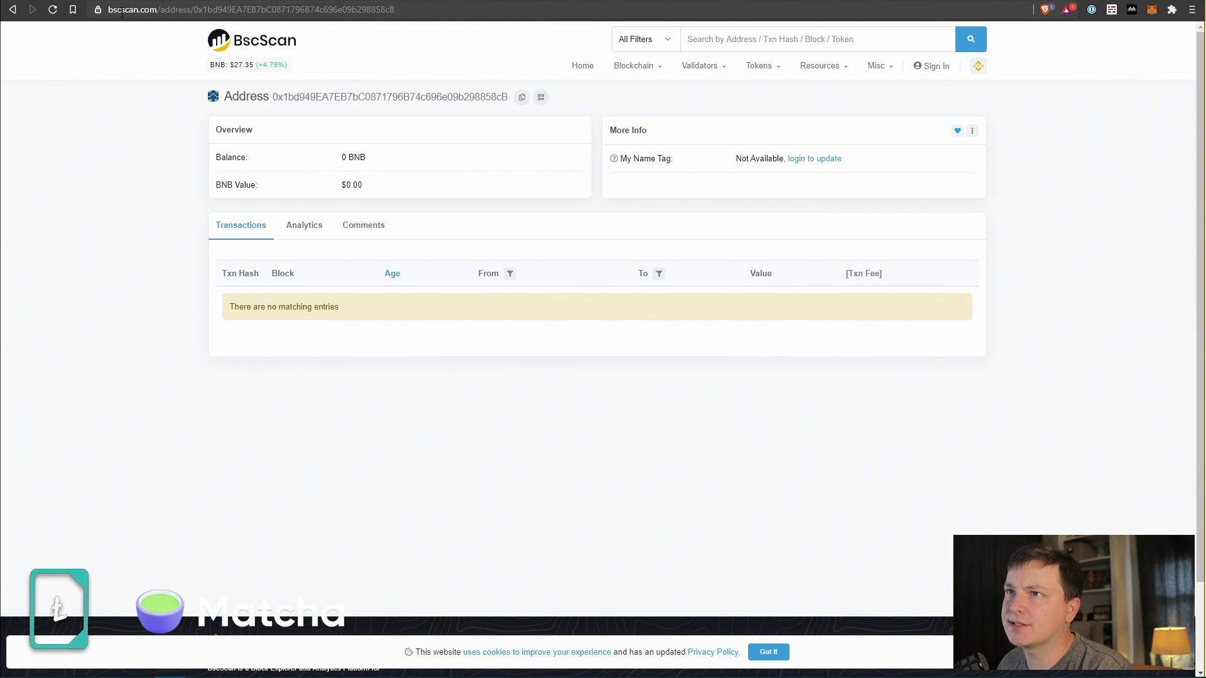
Reload the address page, compare with the empty Etherscan view, and return to BscScan.
{"action": "left_click", "coordinate": [152, 10]}
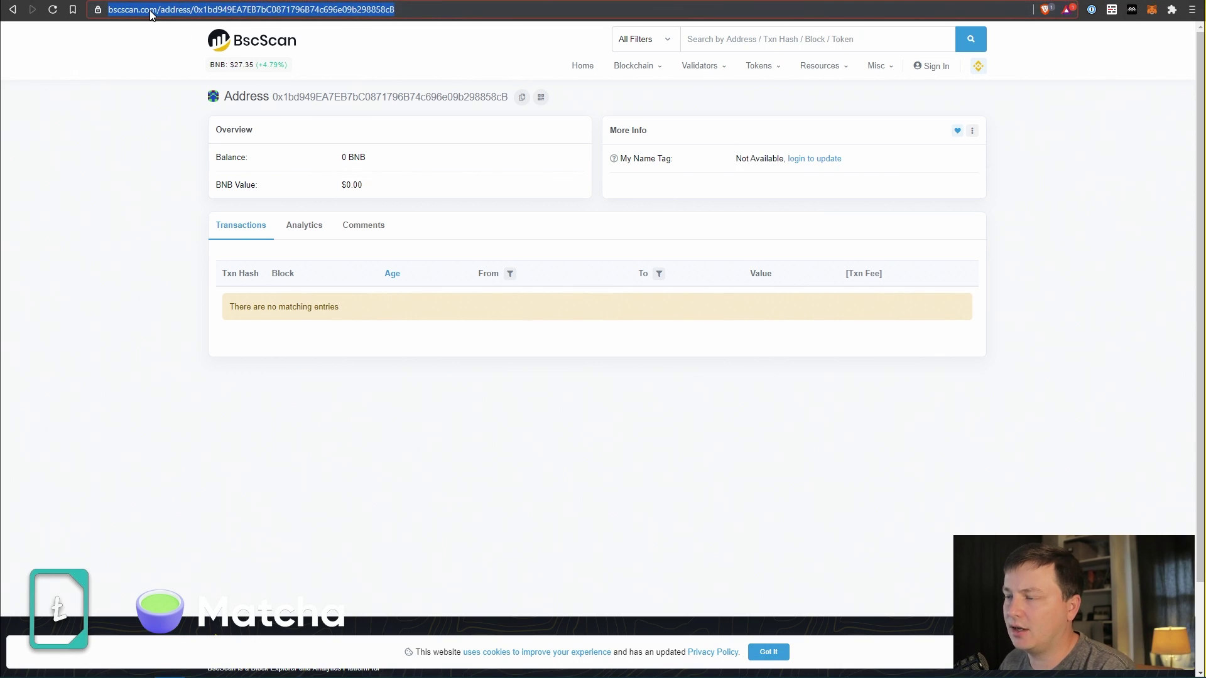
{"action": "key", "text": "Return"}
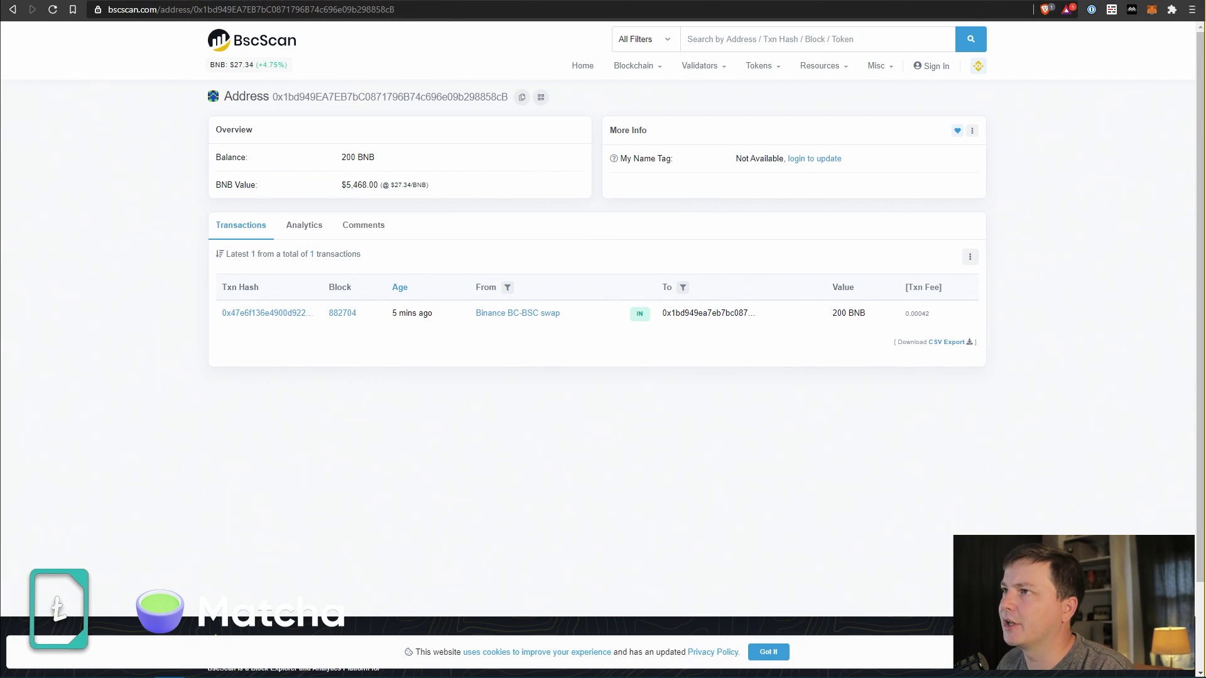
{"action": "key", "text": "ctrl+Tab"}
{"action": "left_click", "coordinate": [385, 18]}
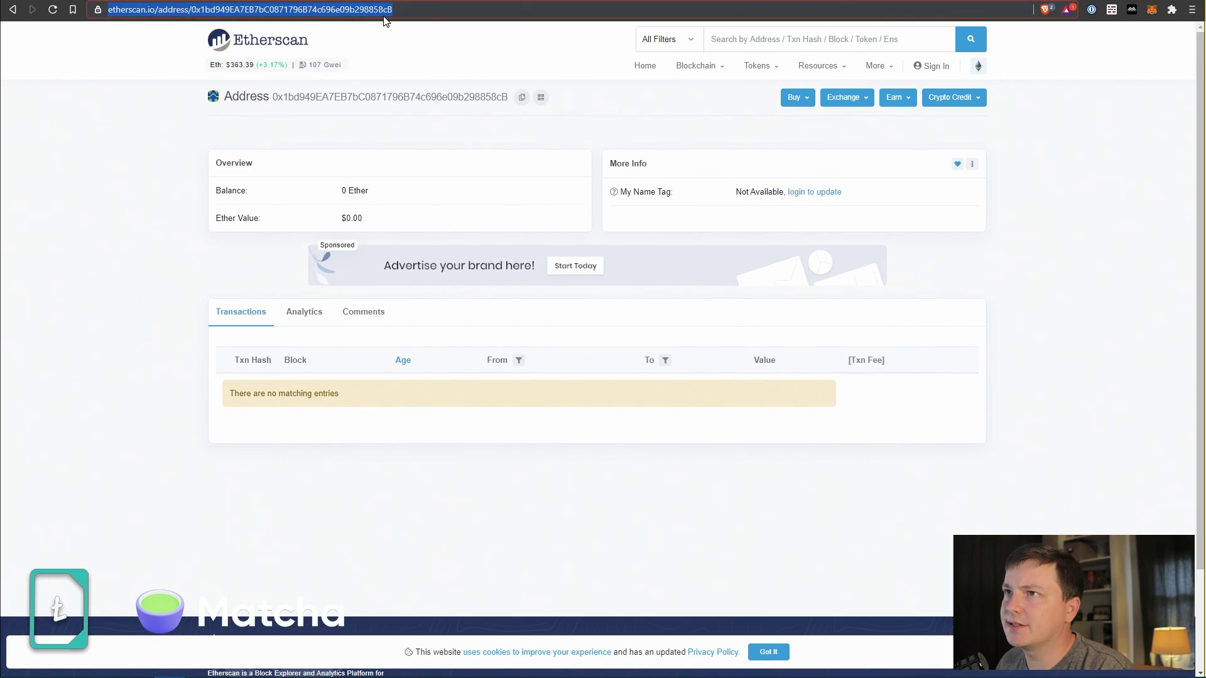
{"action": "key", "text": "Return"}
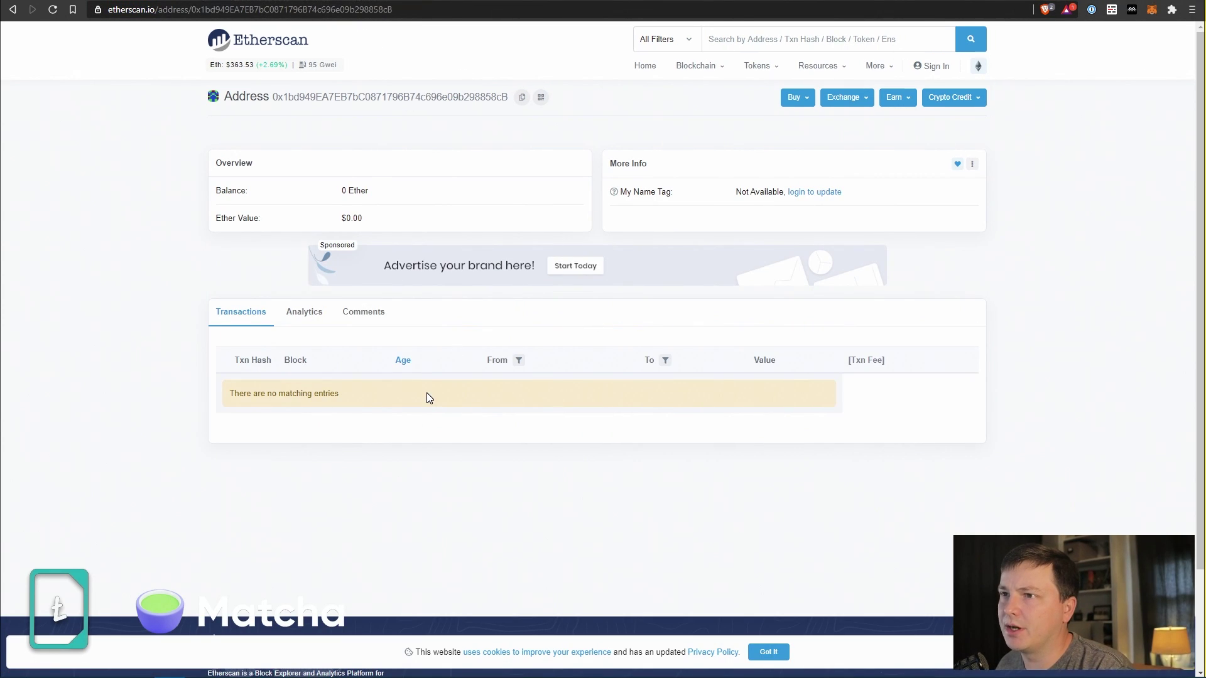
{"action": "key", "text": "ctrl+Tab"}
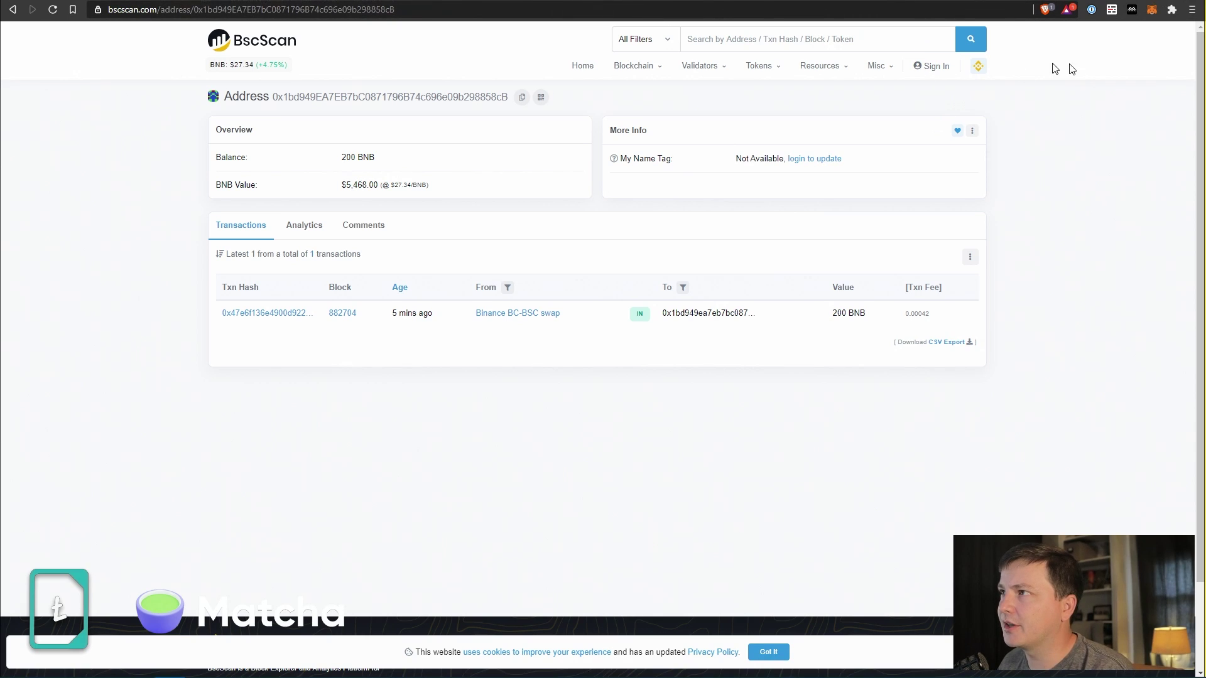
Confirm MetaMask is on Binance Smart Chain holding 200 BNB, then bring up the Binance withdrawal screenshot.
{"action": "left_click", "coordinate": [1154, 9]}
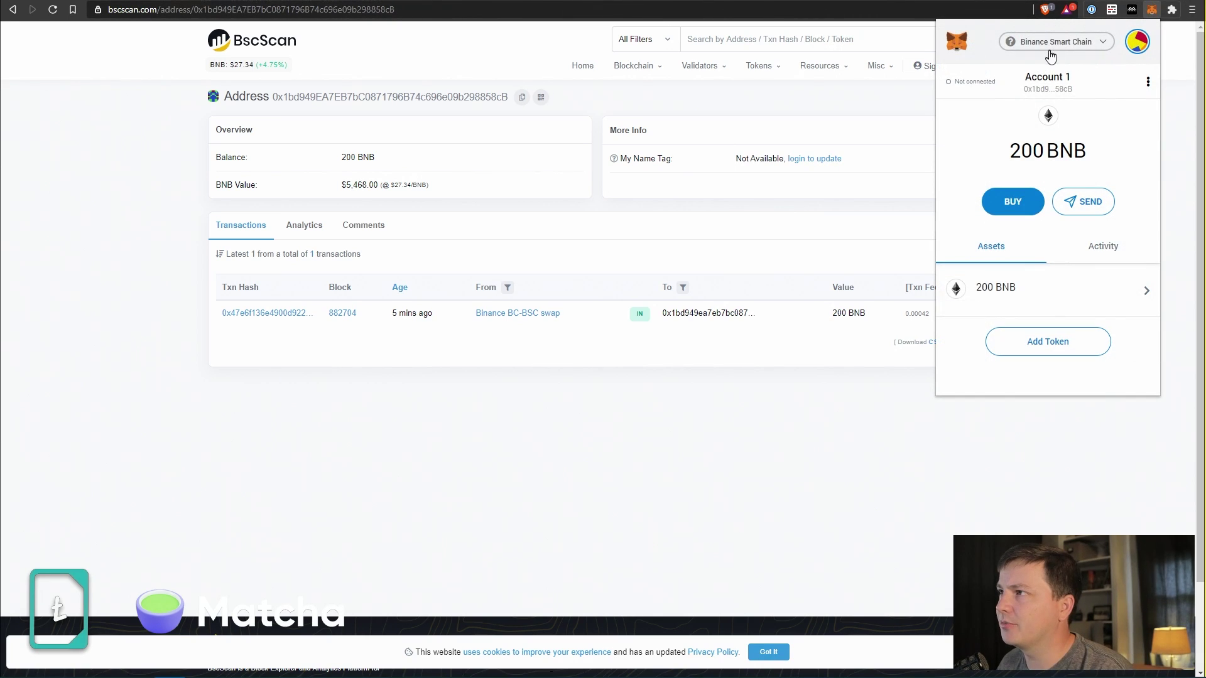
{"action": "left_click", "coordinate": [1077, 51]}
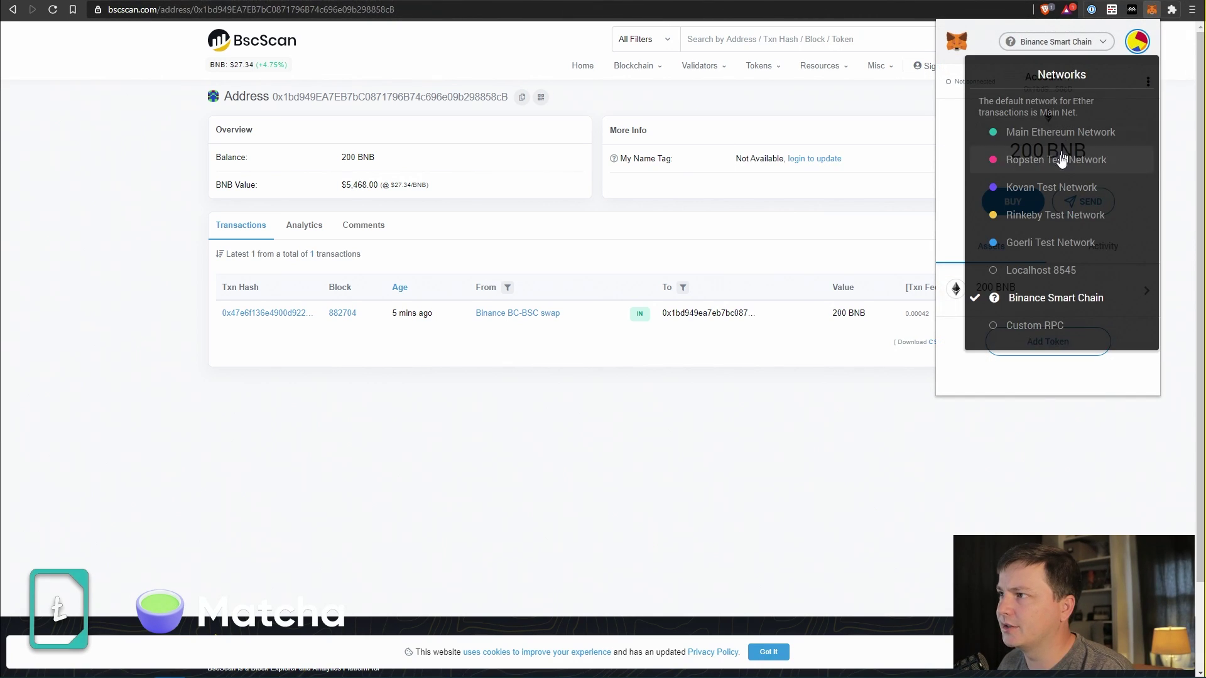
{"action": "left_click", "coordinate": [1114, 379]}
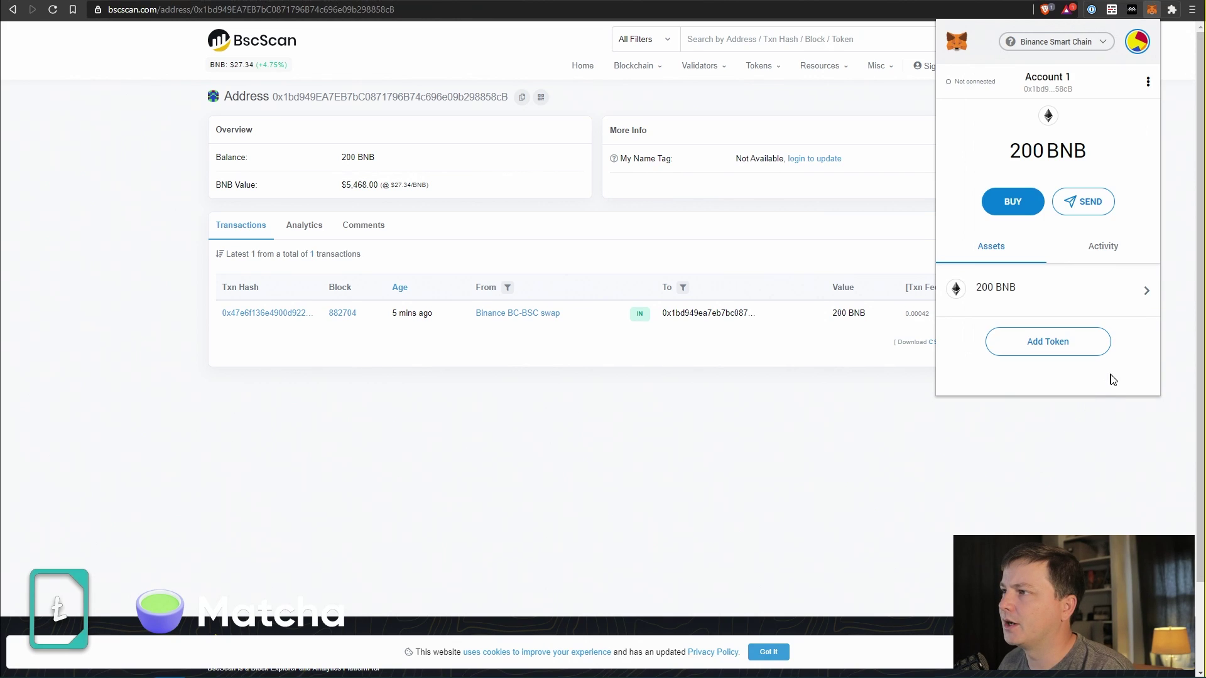
{"action": "left_click", "coordinate": [883, 503]}
{"action": "key", "text": "alt+Tab"}
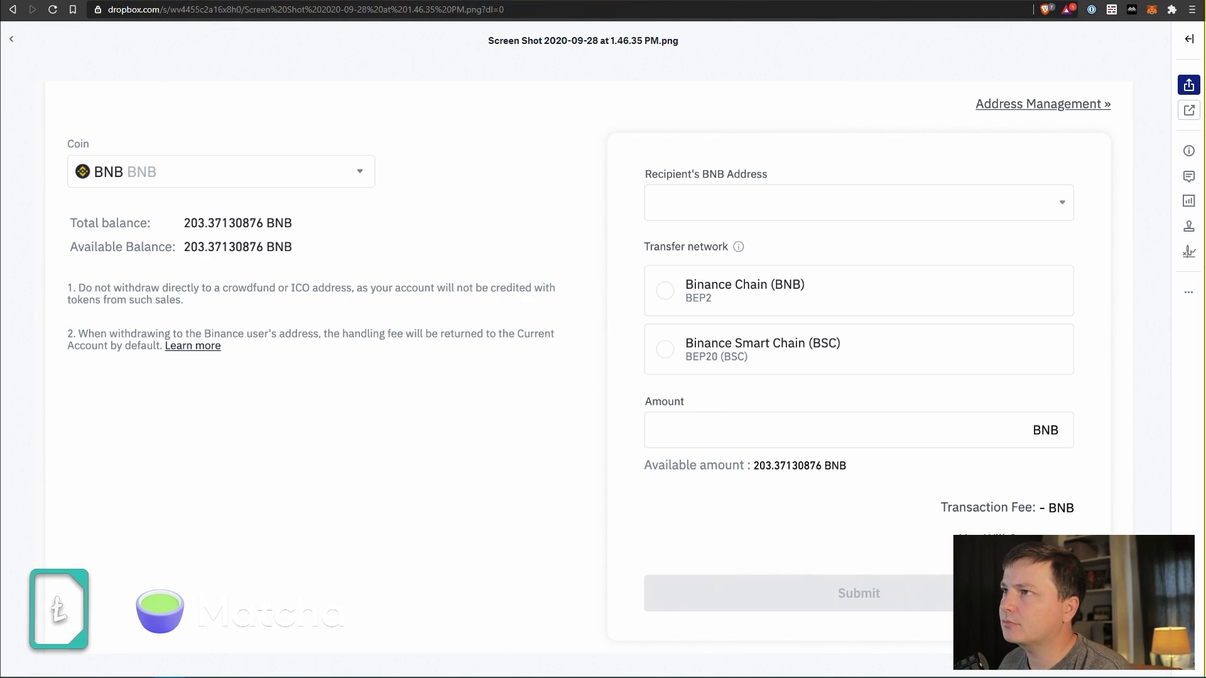
Switch to the PancakeSwap farms page and review Account 1 in MetaMask's accounts list.
{"action": "key", "text": "ctrl+Tab"}
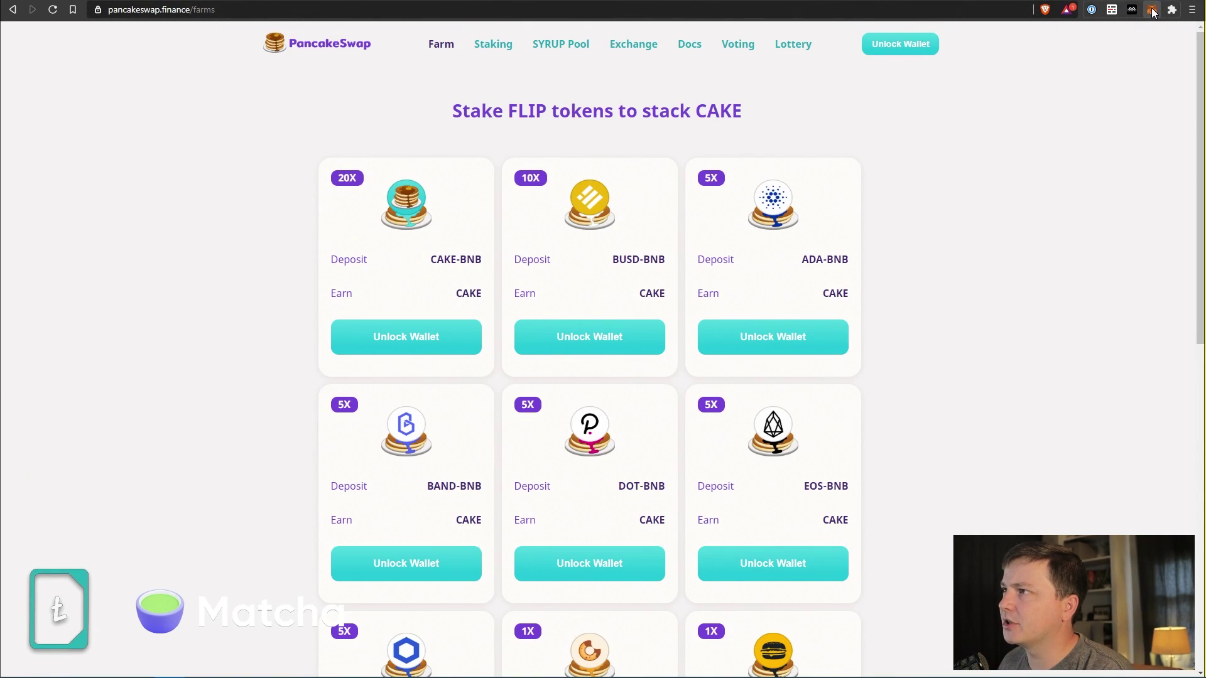
{"action": "left_click", "coordinate": [1153, 10]}
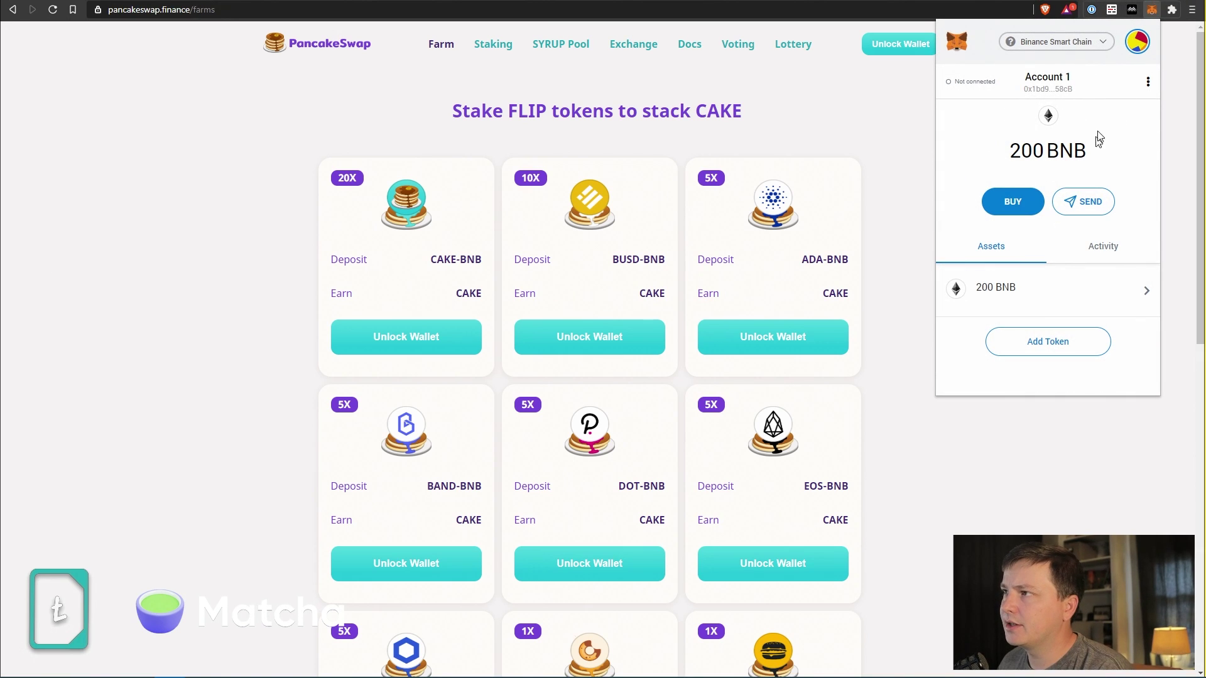
{"action": "left_click", "coordinate": [1139, 49]}
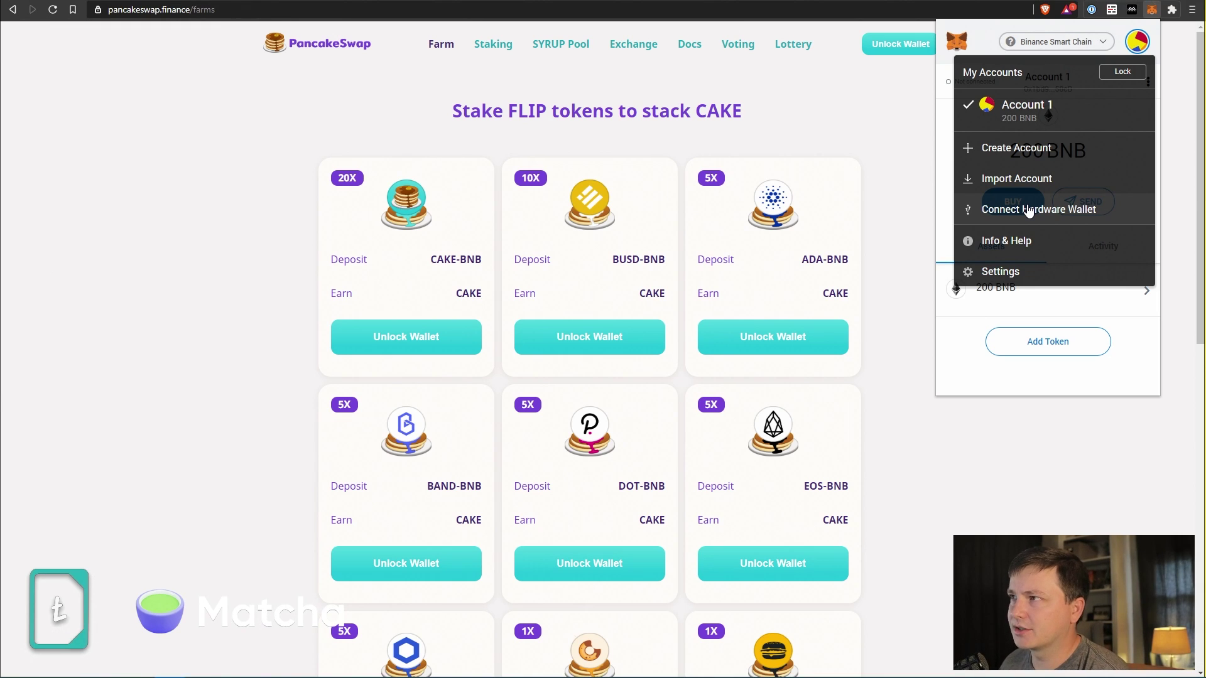
{"action": "left_click", "coordinate": [1075, 393]}
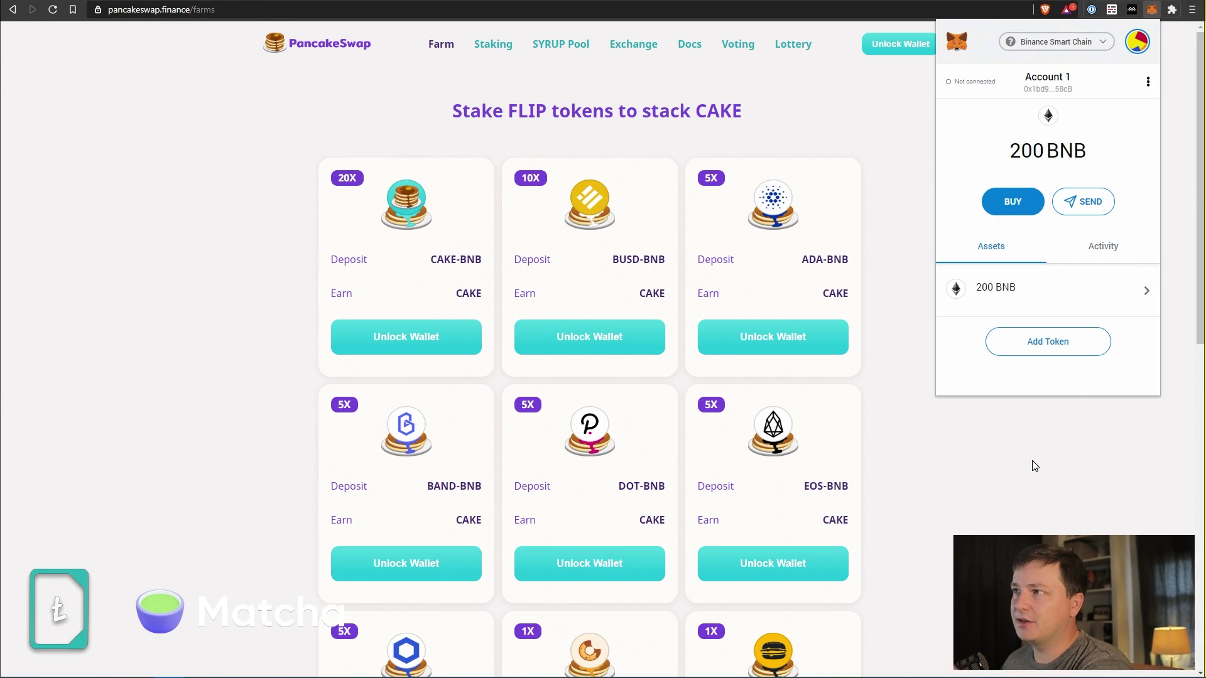
{"action": "left_click", "coordinate": [1034, 468]}
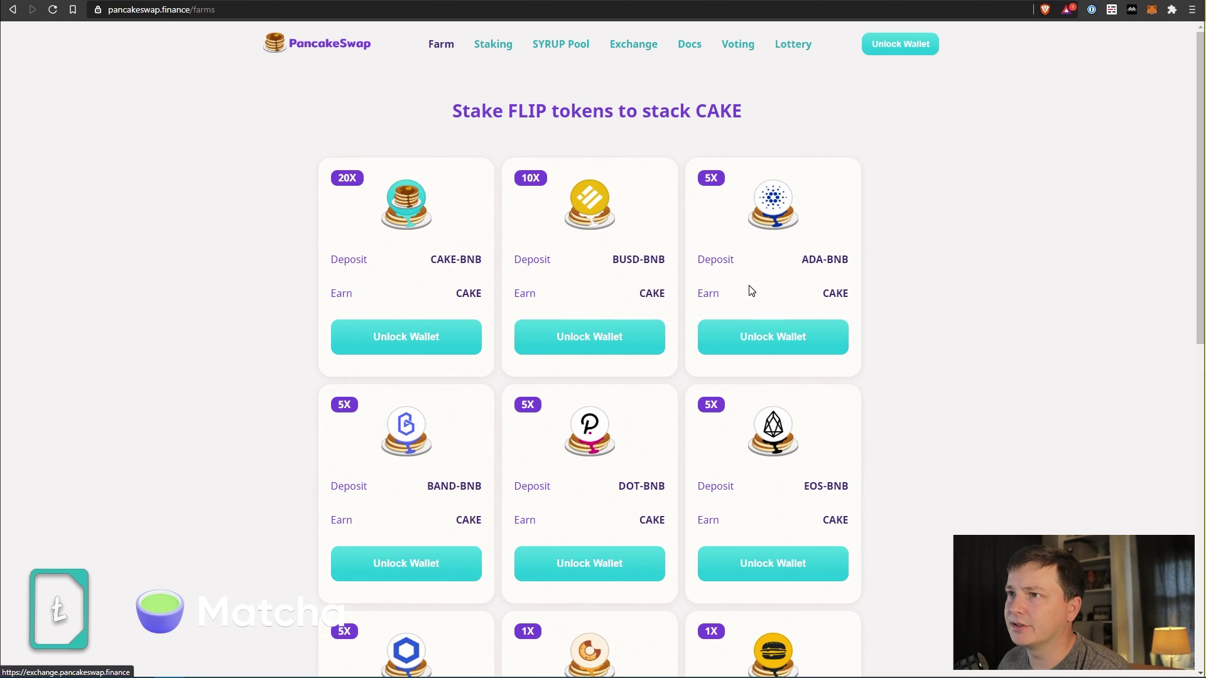
Connect MetaMask Account 1 to PancakeSwap through Unlock Wallet.
{"action": "left_click", "coordinate": [423, 331]}
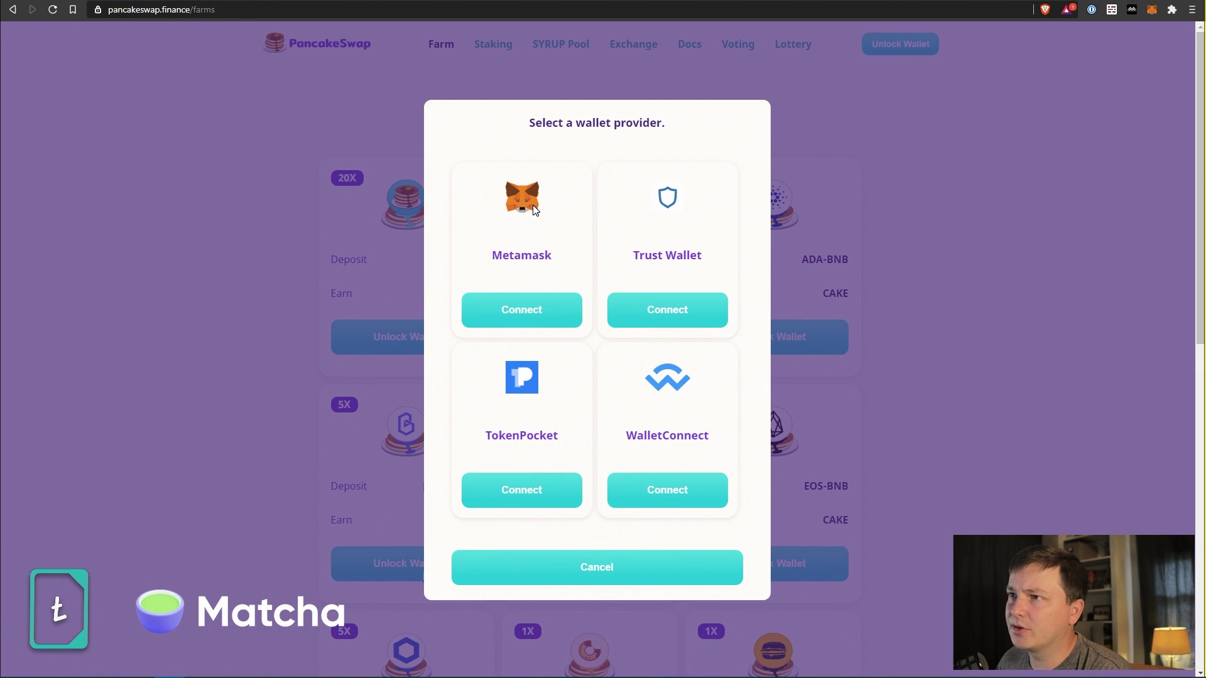
{"action": "left_click", "coordinate": [531, 310]}
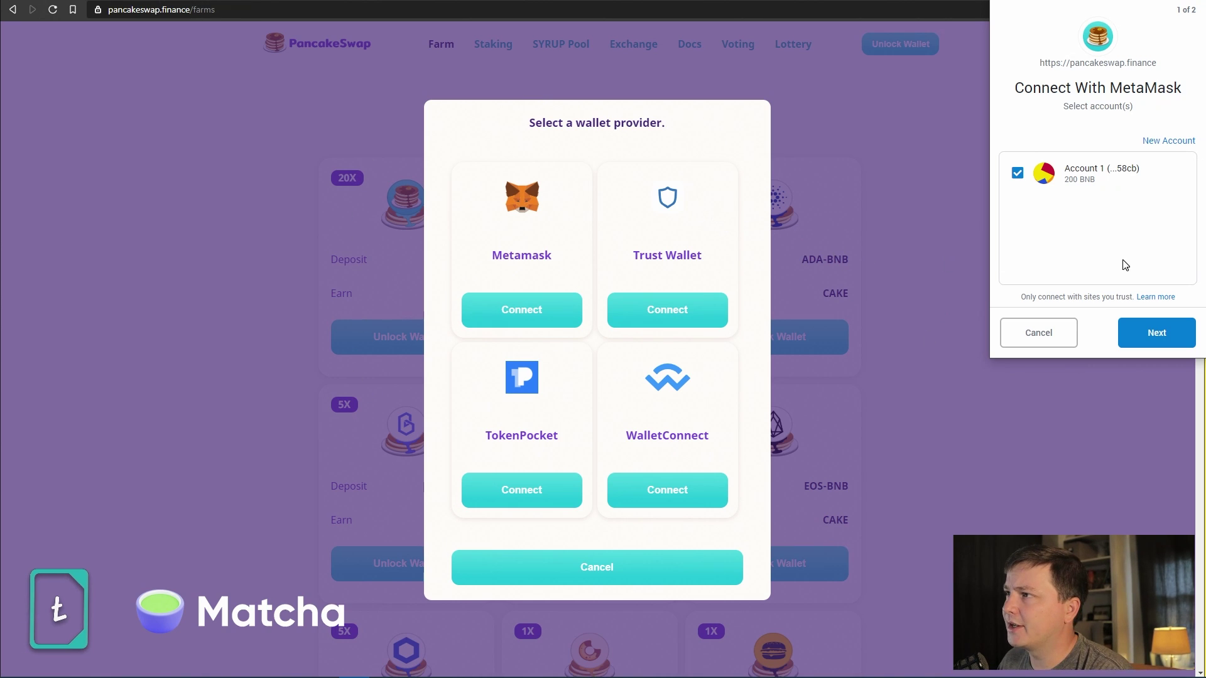
{"action": "left_click", "coordinate": [1160, 339]}
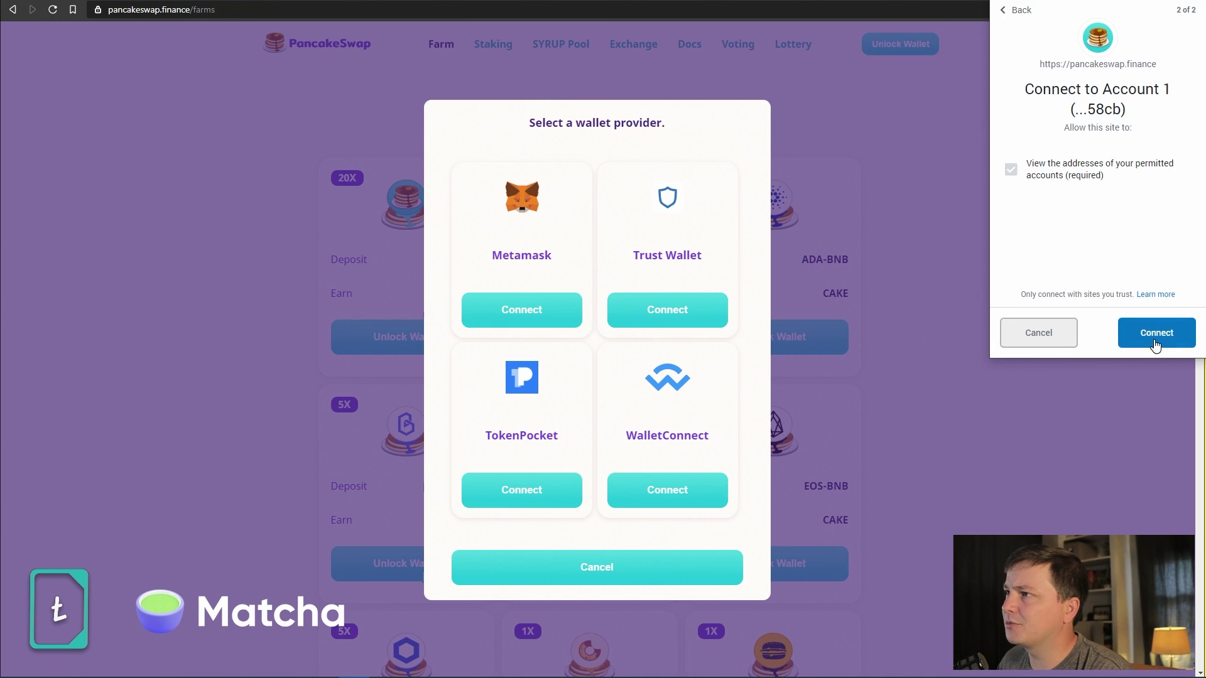
{"action": "left_click", "coordinate": [1159, 337]}
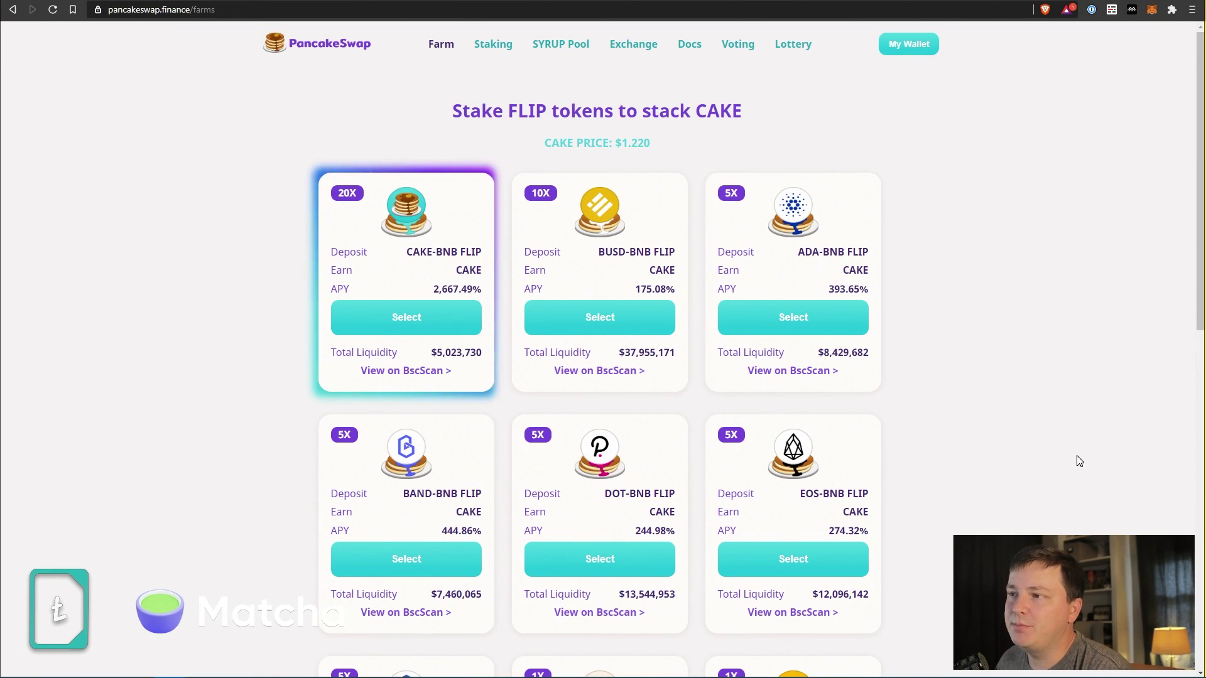
Point out the CAKE-BNB FLIP farm and its 2,667.49% APY, then select that farm.
{"action": "triple_click", "coordinate": [412, 253]}
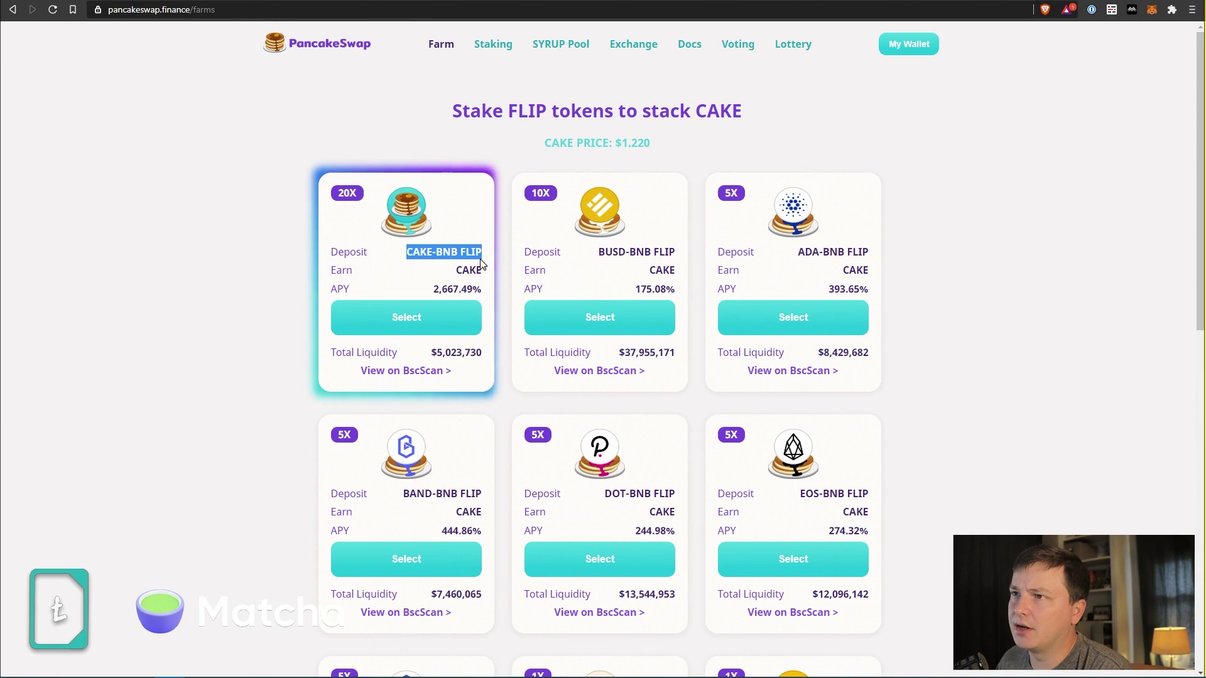
{"action": "left_click_drag", "start_coordinate": [432, 288], "coordinate": [480, 302]}
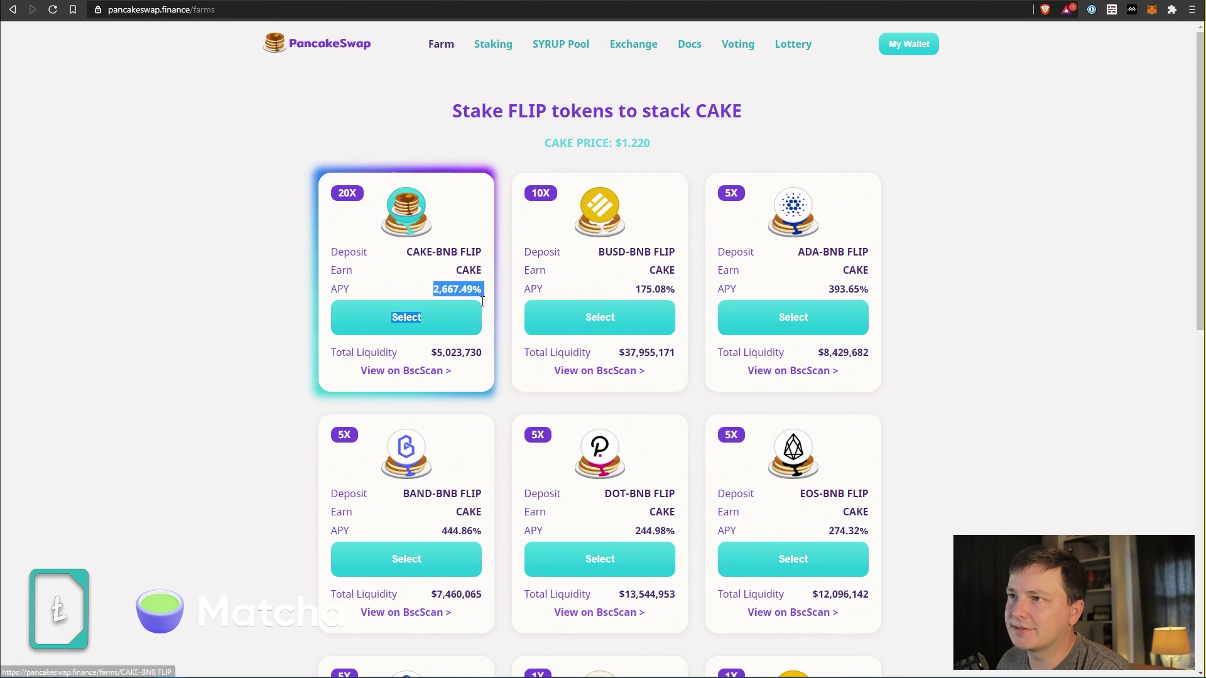
{"action": "left_click", "coordinate": [948, 223]}
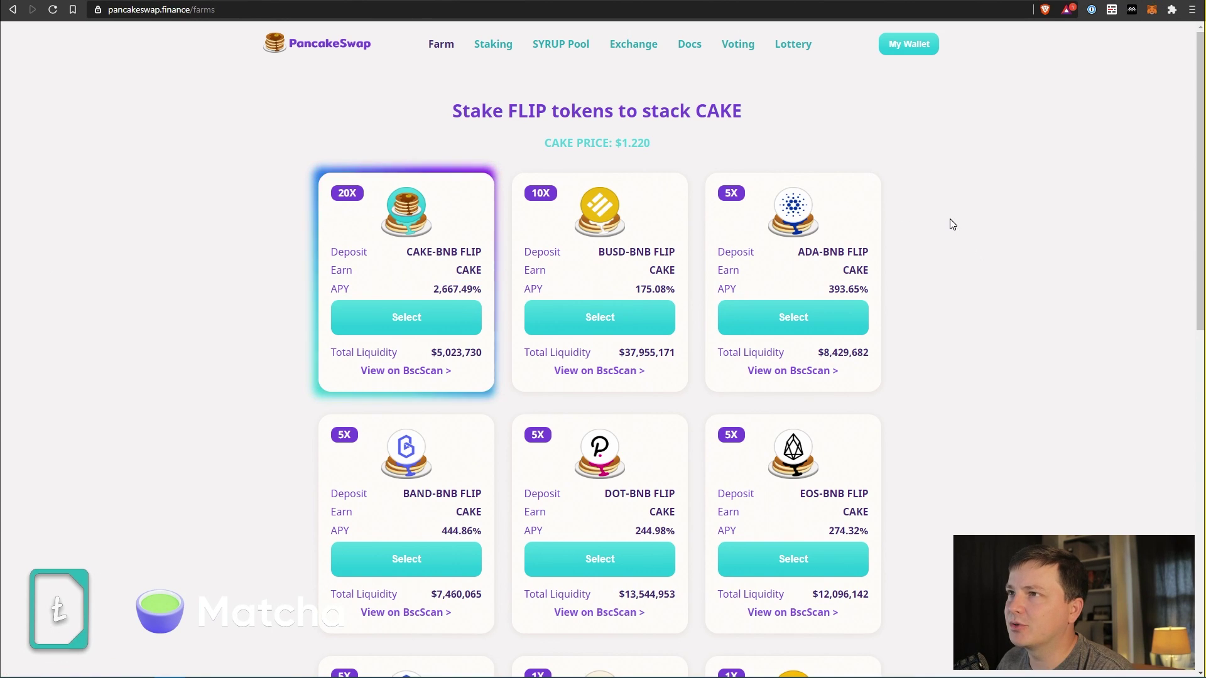
{"action": "left_click", "coordinate": [402, 316]}
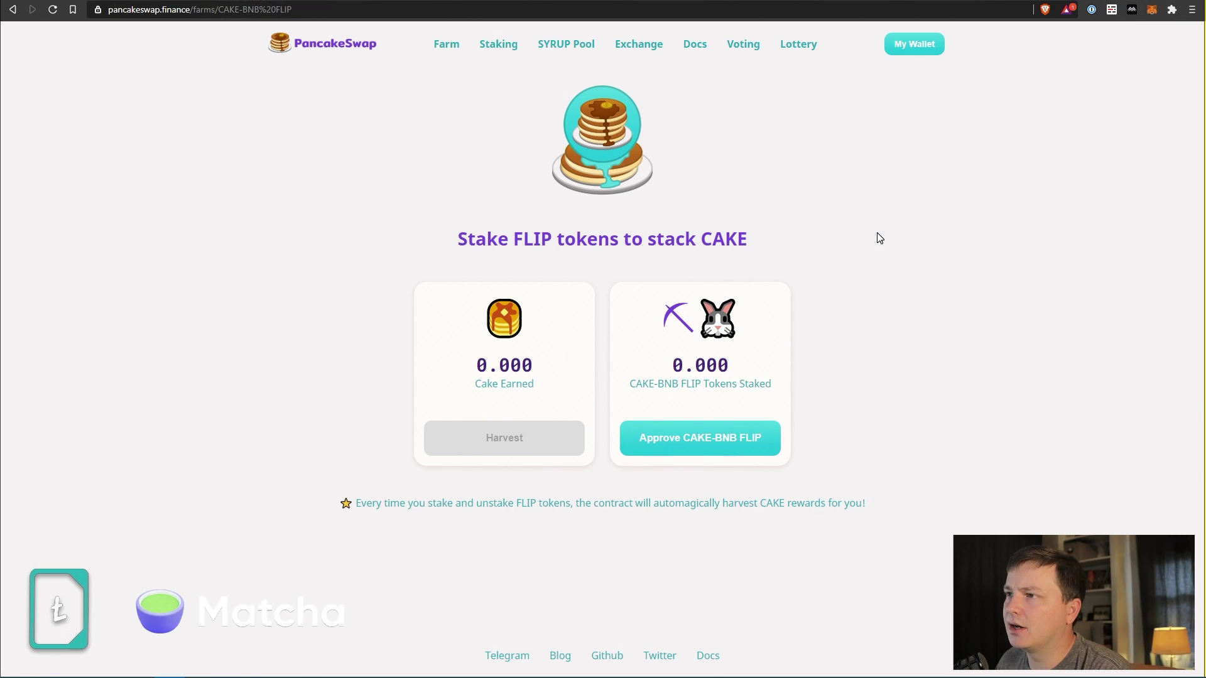
On the Exchange, connect MetaMask Account 1 and fill the From field with the maximum 199.99 BNB.
{"action": "left_click", "coordinate": [657, 49]}
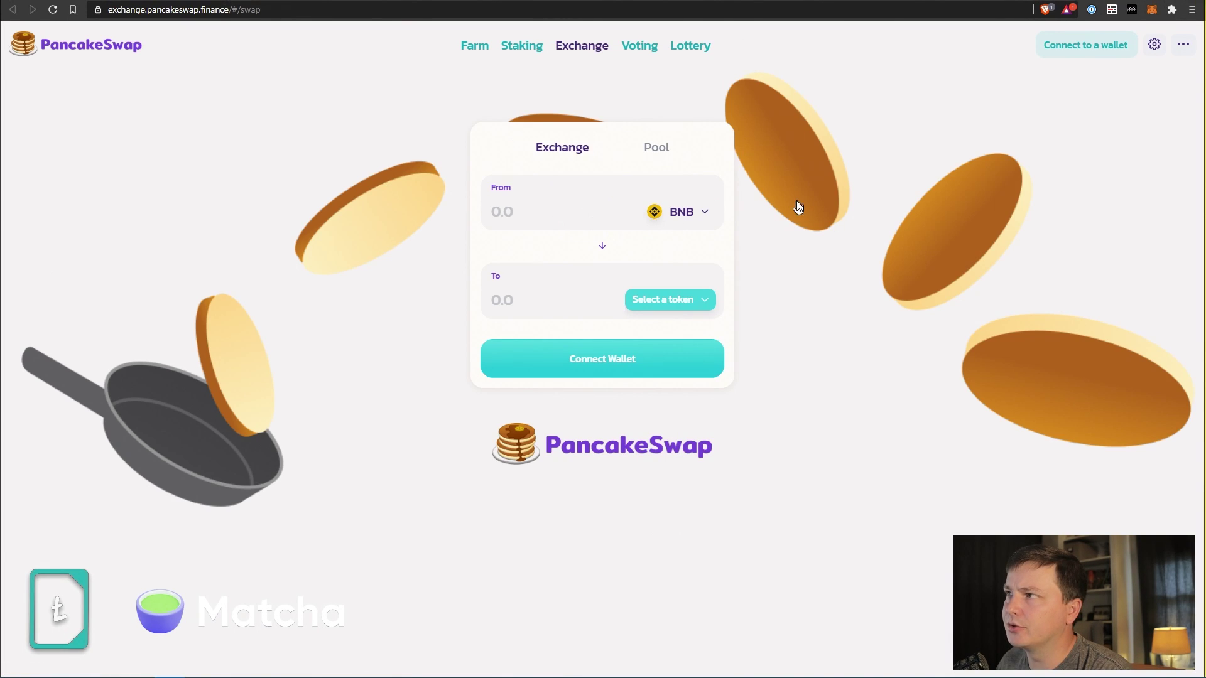
{"action": "left_click", "coordinate": [1078, 55]}
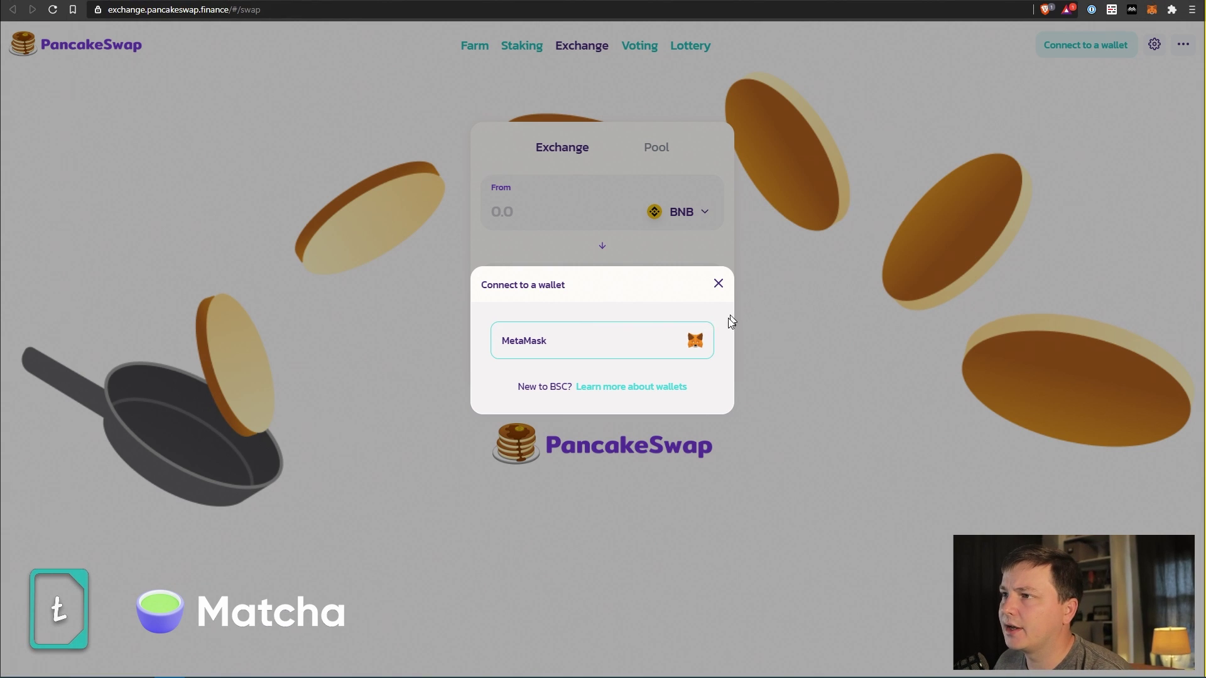
{"action": "left_click", "coordinate": [673, 339]}
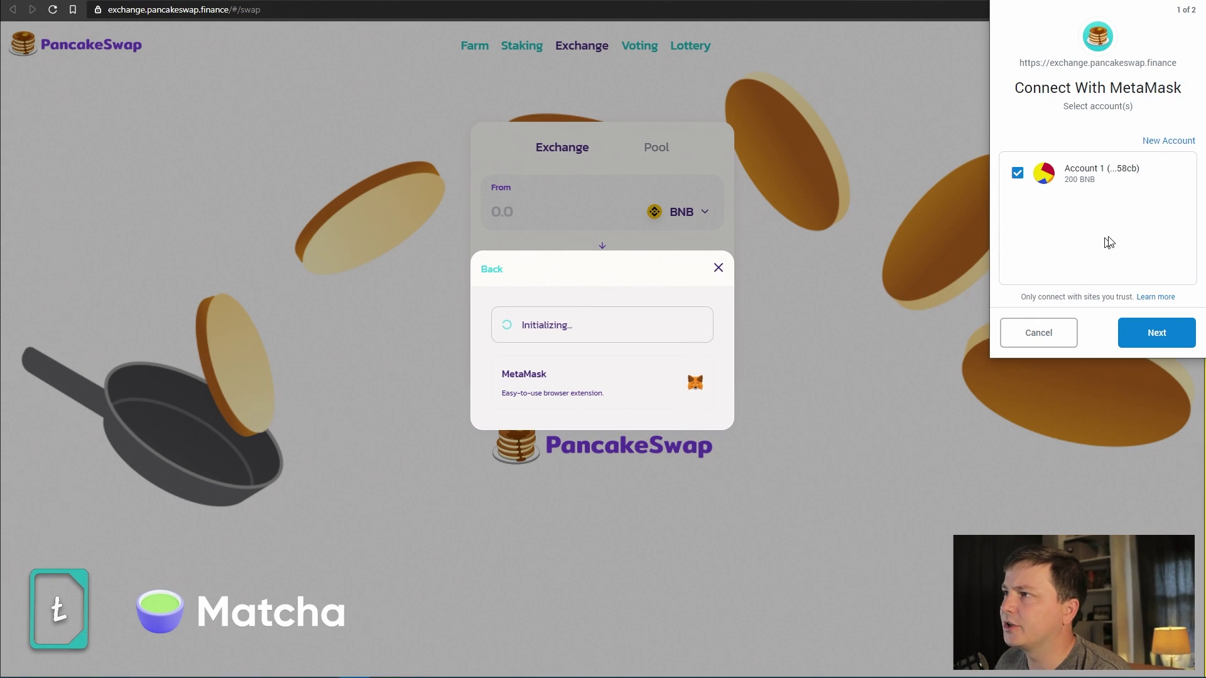
{"action": "left_click", "coordinate": [1167, 333]}
{"action": "left_click", "coordinate": [1146, 339]}
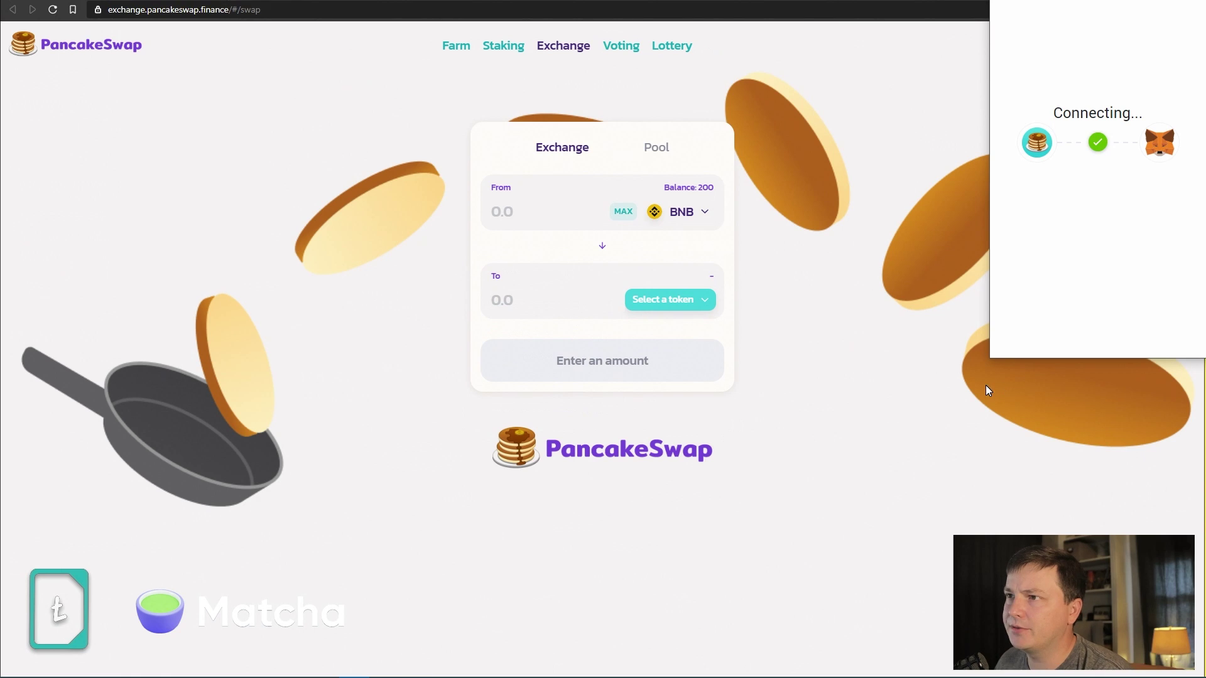
{"action": "left_click", "coordinate": [623, 211]}
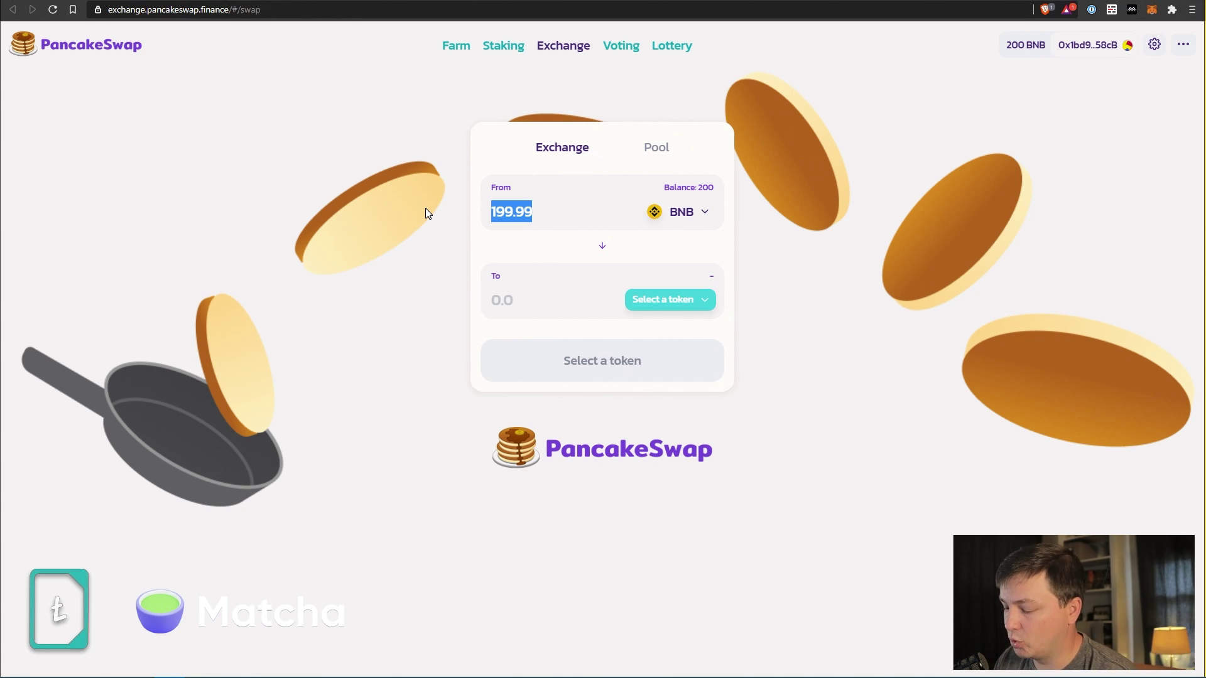
{"action": "type", "text": "98"}
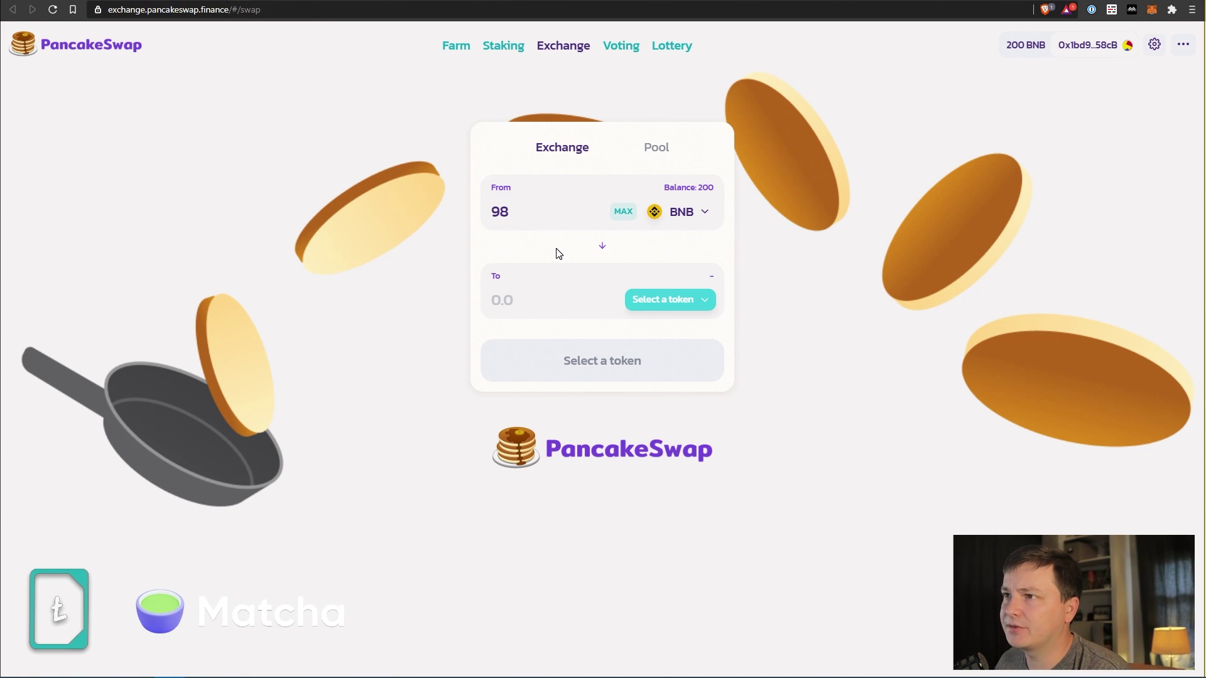
{"action": "left_click", "coordinate": [705, 301]}
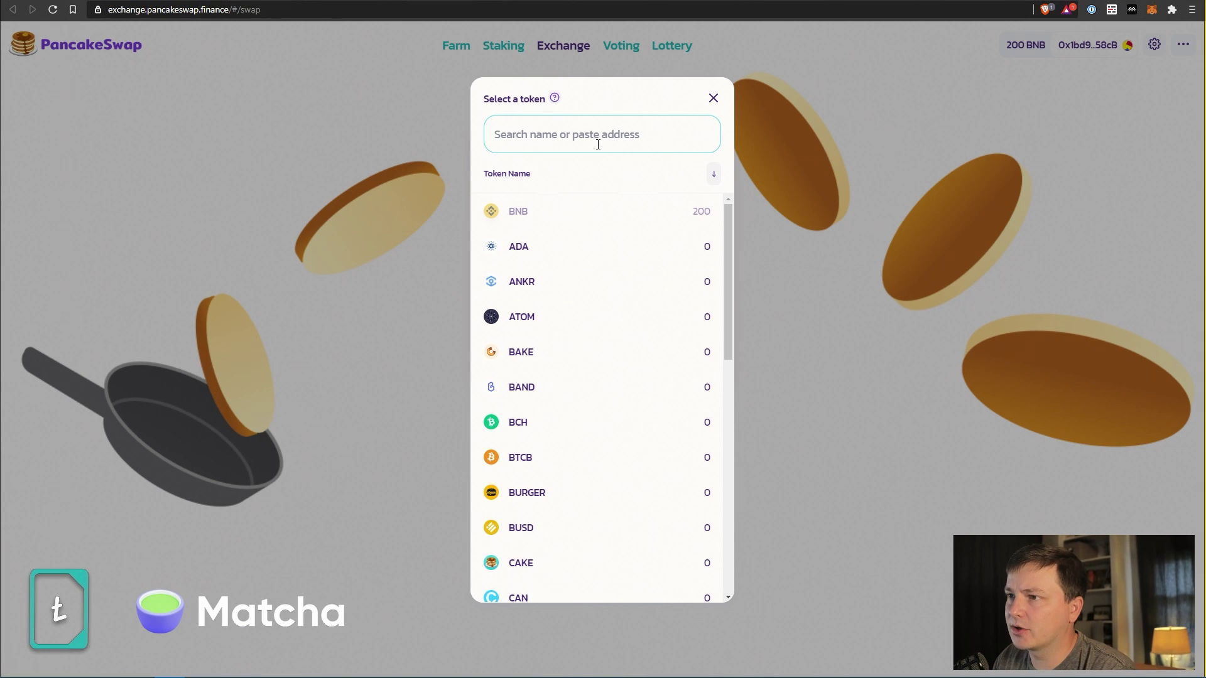
{"action": "type", "text": "c"}
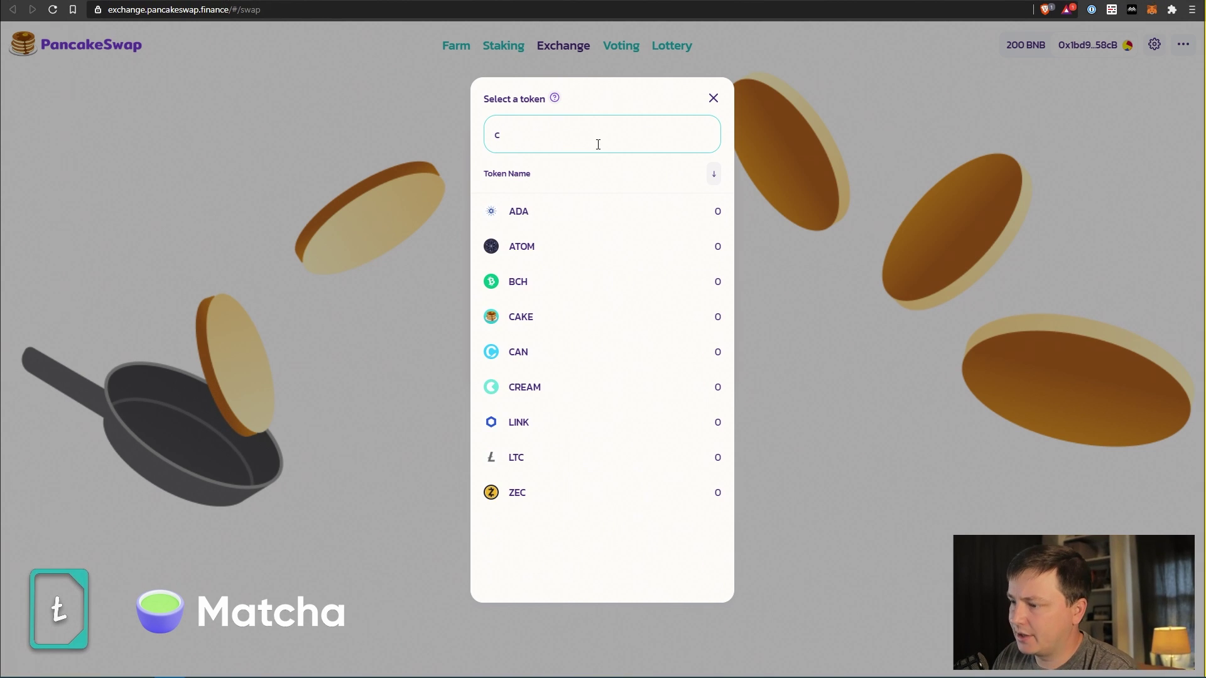
{"action": "key", "text": "BackSpace"}
{"action": "left_click_drag", "start_coordinate": [728, 227], "coordinate": [754, 184]}
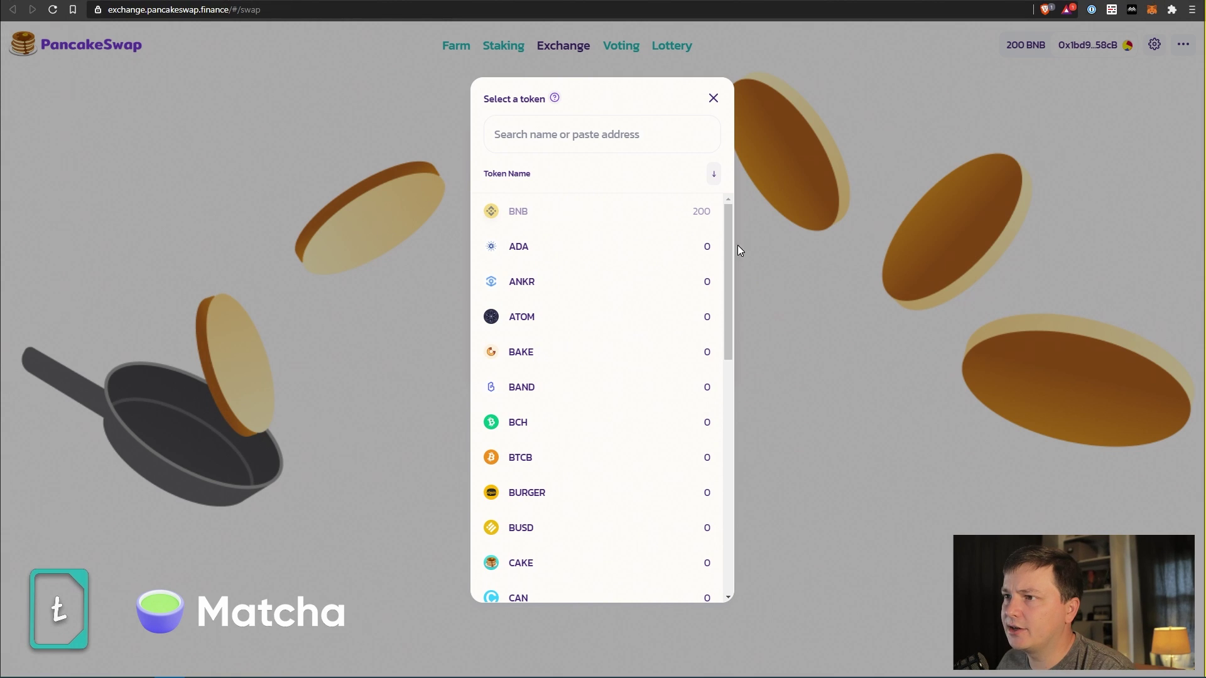
{"action": "left_click", "coordinate": [608, 563]}
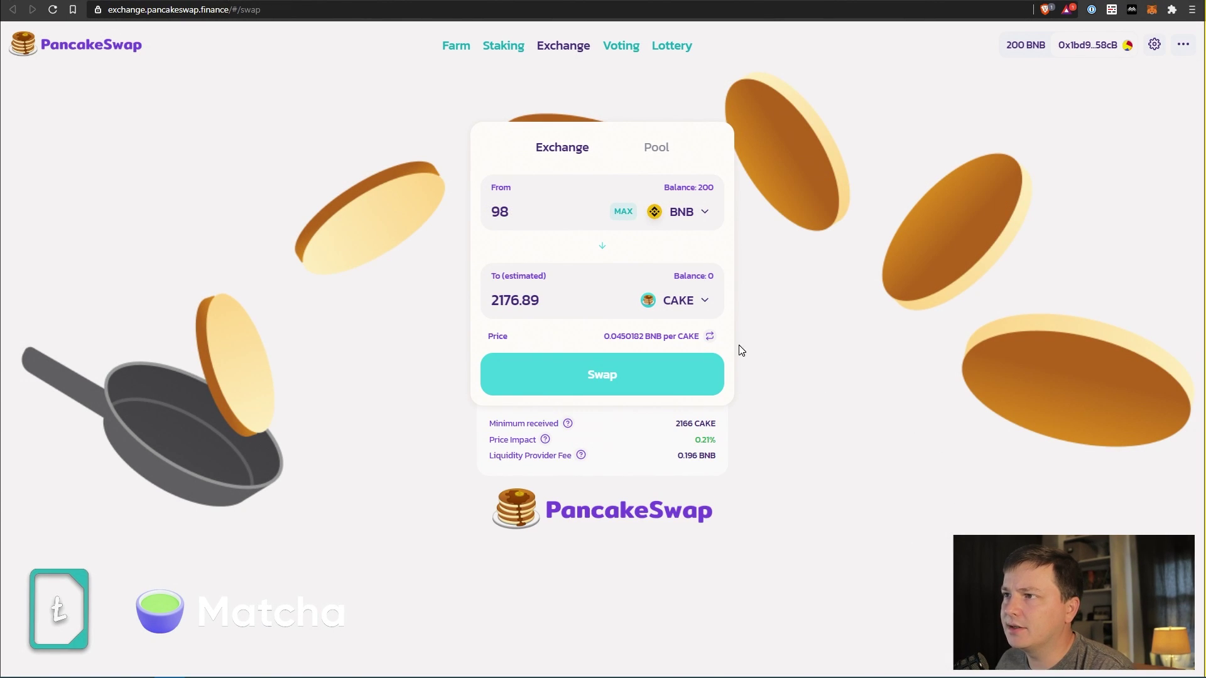
{"action": "left_click_drag", "start_coordinate": [545, 303], "coordinate": [424, 295]}
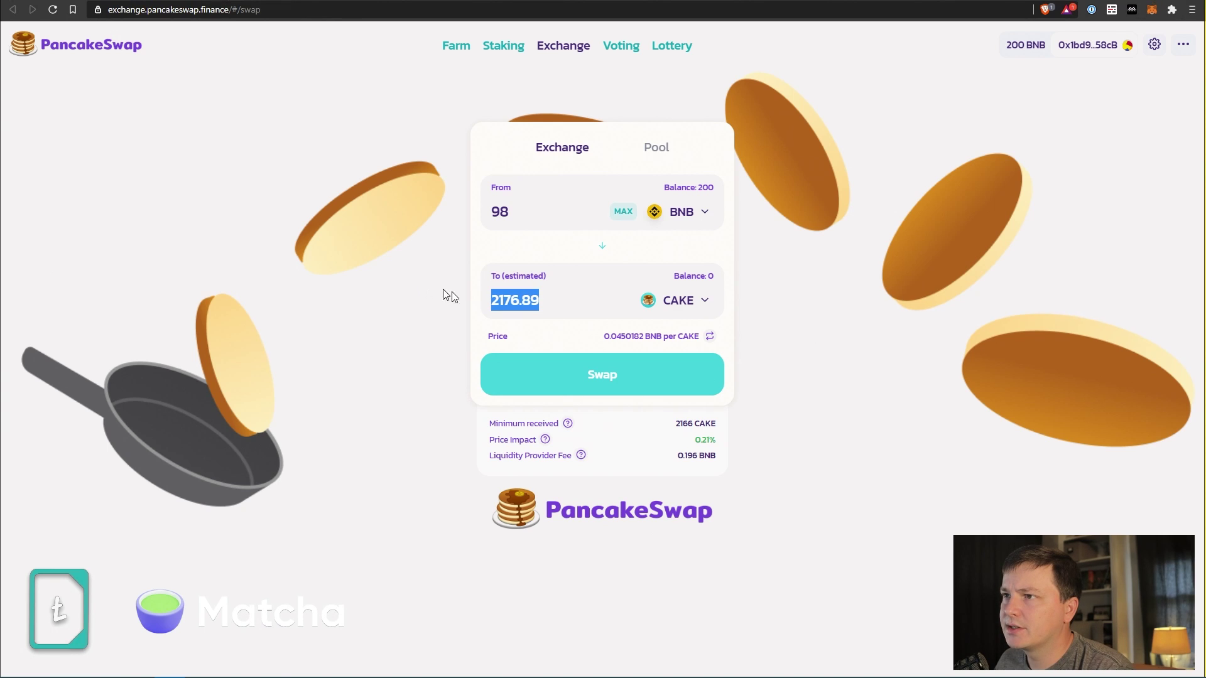
{"action": "left_click", "coordinate": [812, 373]}
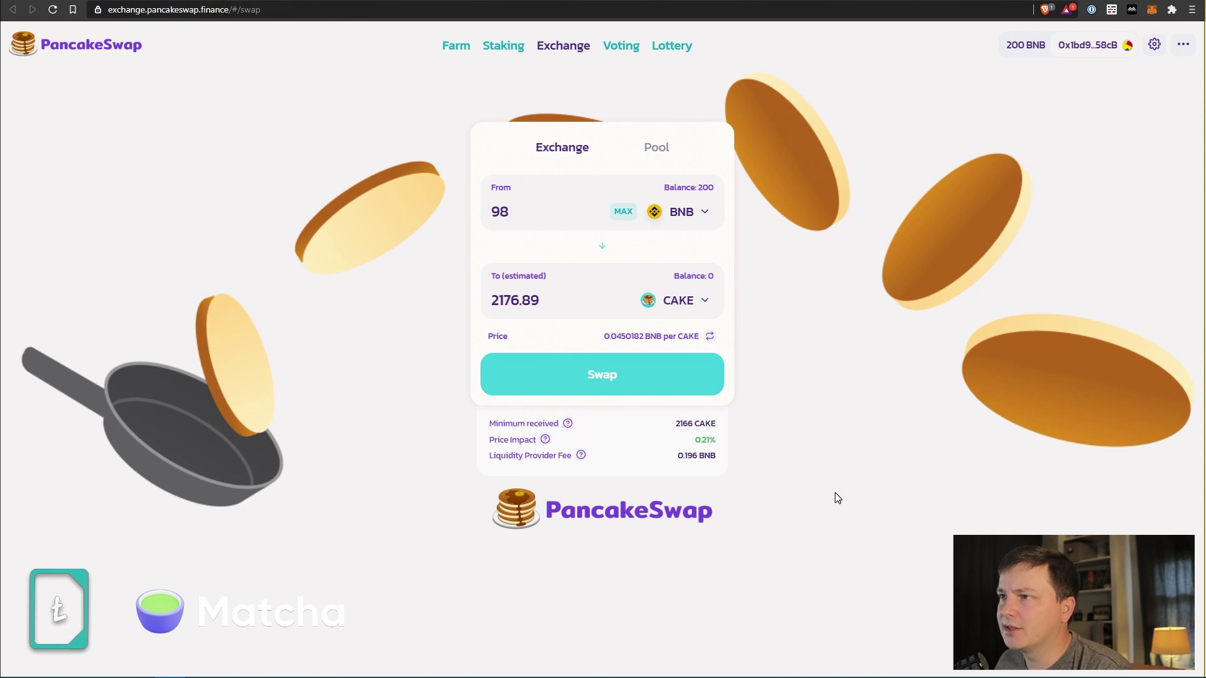
{"action": "triple_click", "coordinate": [660, 342]}
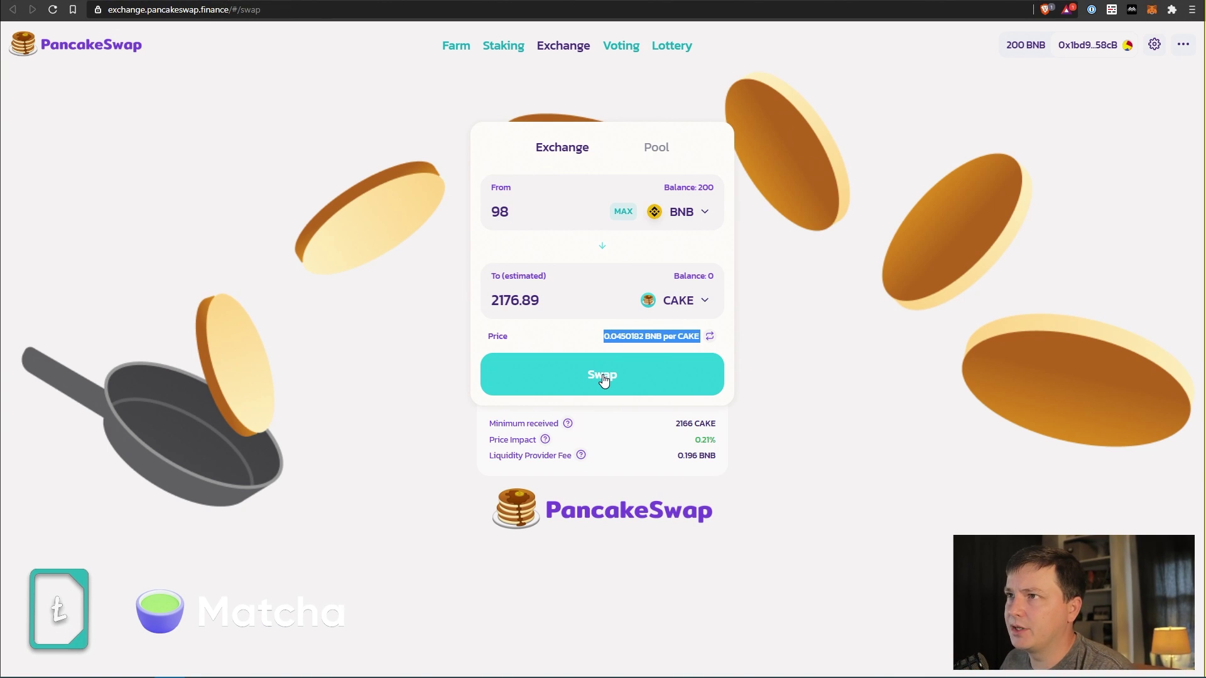
Swap 98 BNB for CAKE and approve the transaction in MetaMask after checking its data.
{"action": "left_click", "coordinate": [603, 380]}
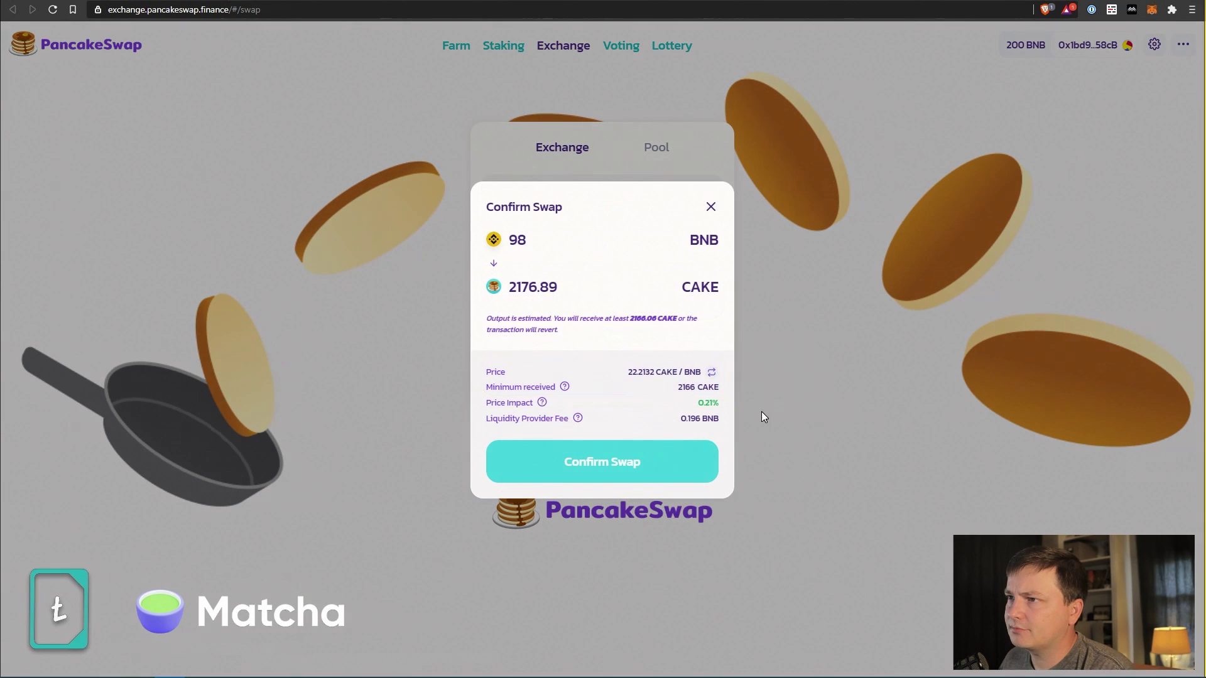
{"action": "left_click", "coordinate": [602, 462]}
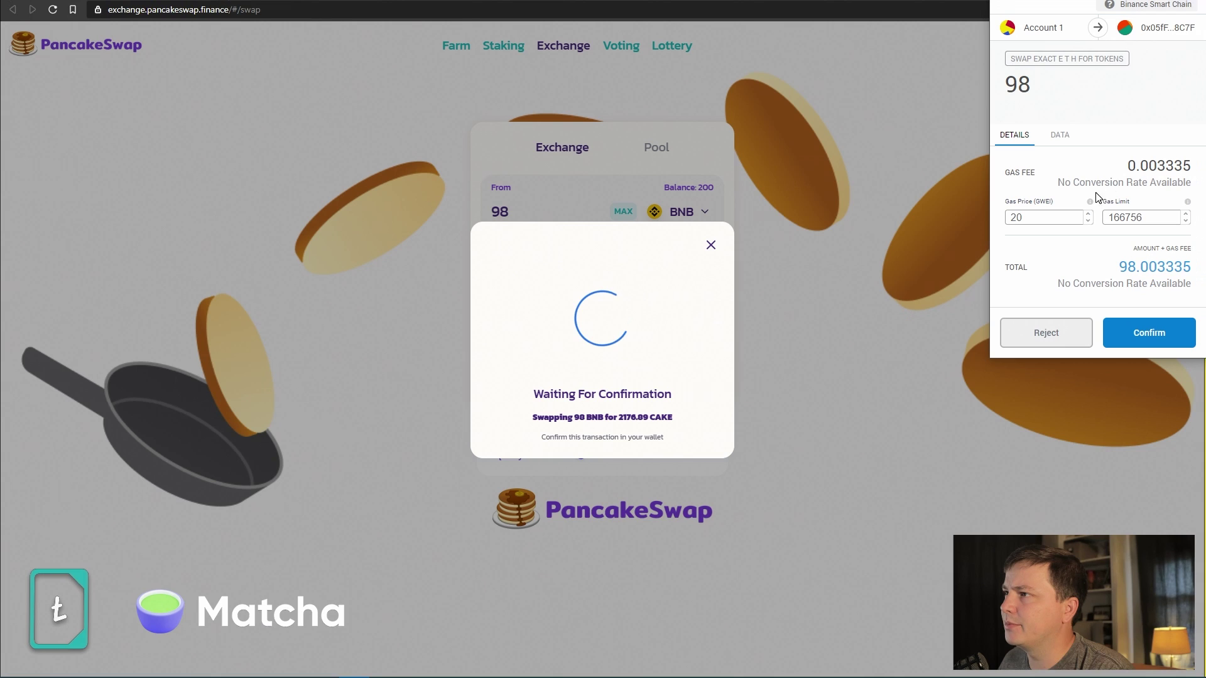
{"action": "left_click", "coordinate": [1060, 135]}
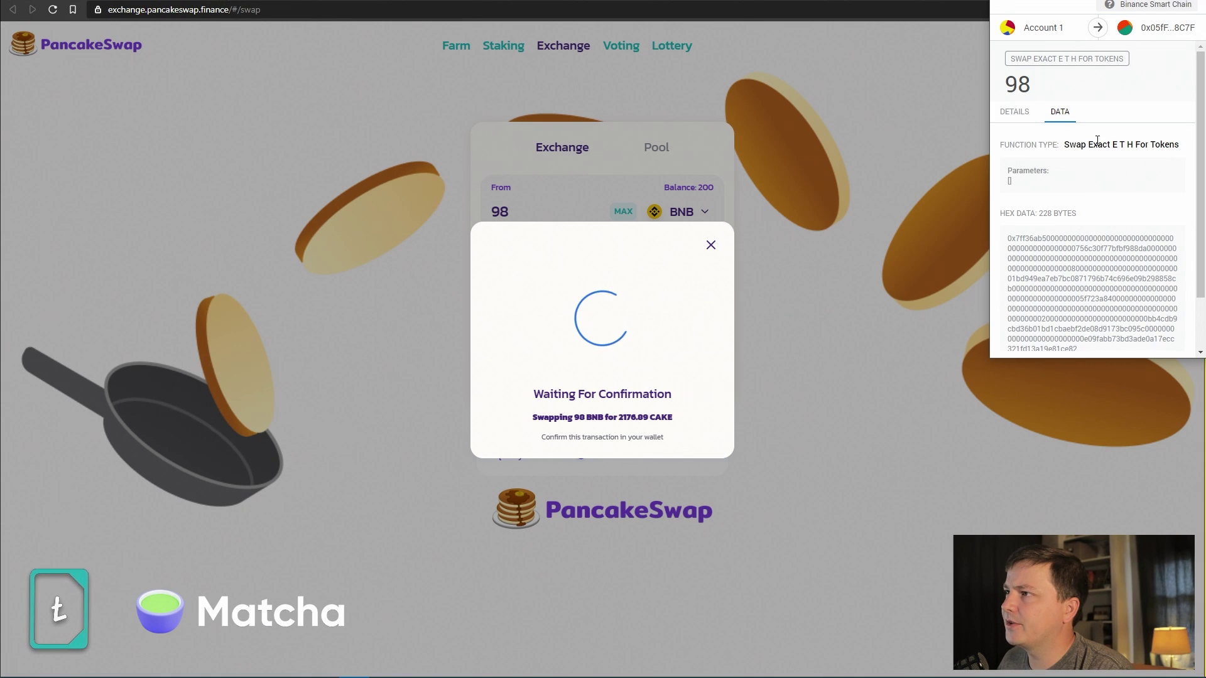
{"action": "left_click", "coordinate": [1016, 119]}
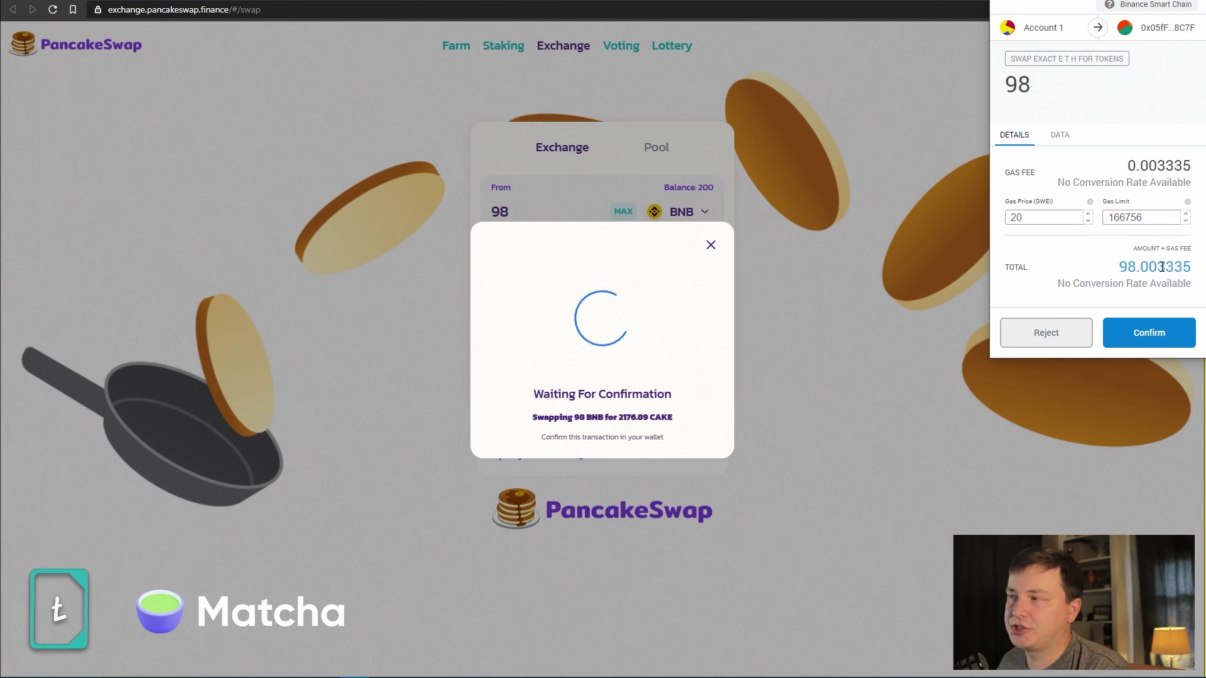
{"action": "left_click", "coordinate": [1154, 333]}
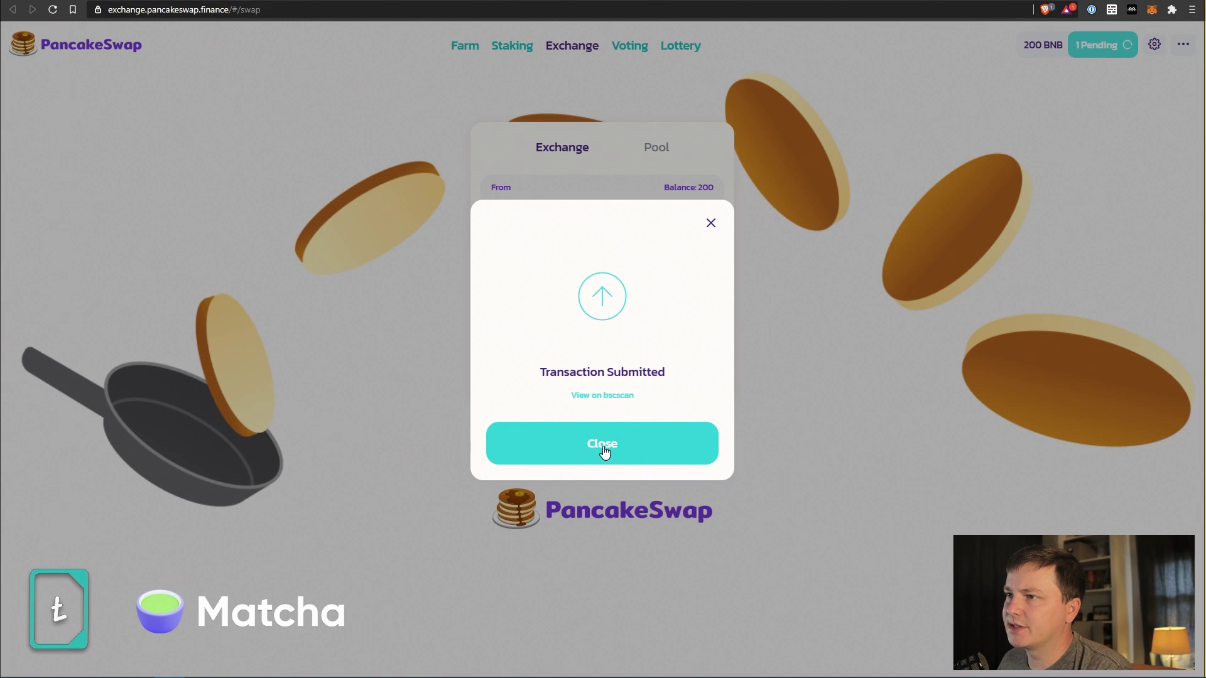
Open the transaction on bscscan in a new tab and dismiss the submitted notice.
{"action": "right_click", "coordinate": [609, 398]}
{"action": "left_click", "coordinate": [649, 412]}
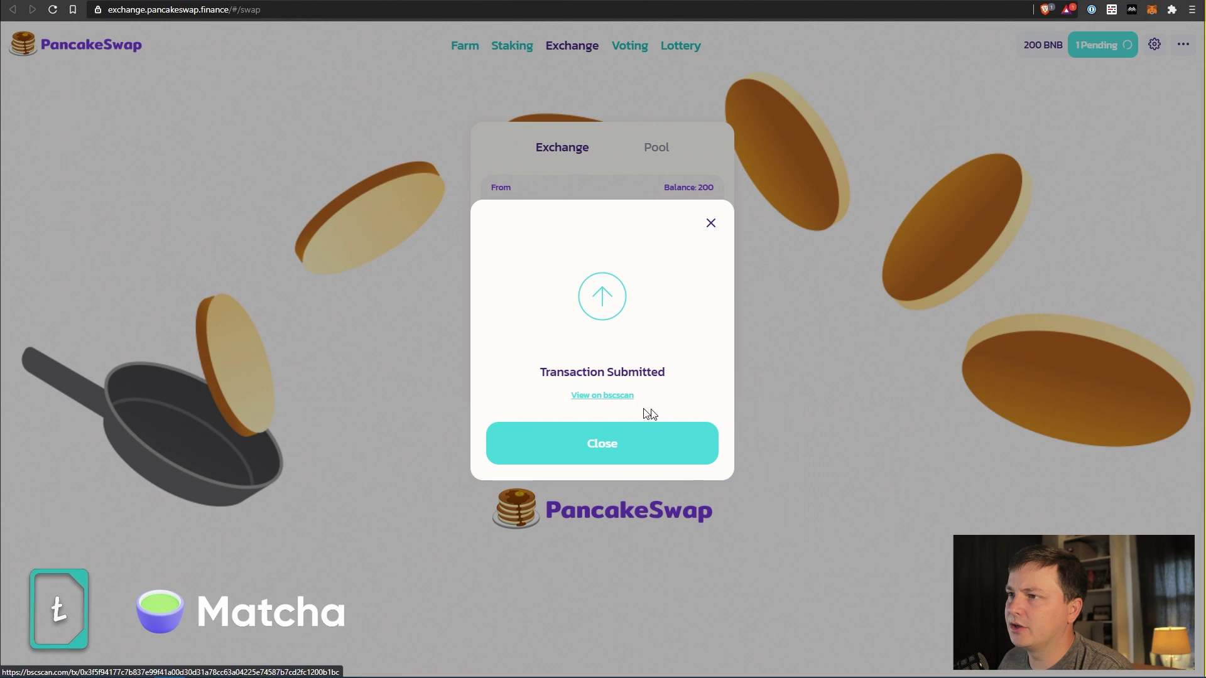
{"action": "left_click", "coordinate": [611, 448]}
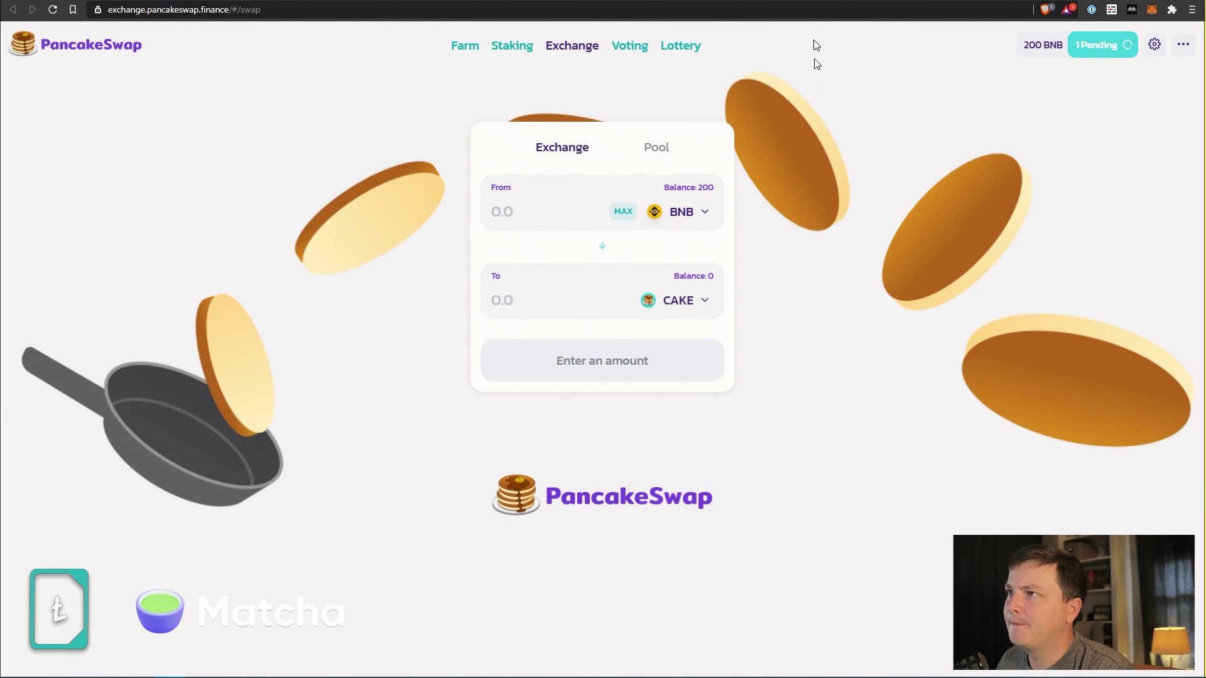
Check the swap's Success status on BscScan, then go to the CAKE-BNB FLIP farm tab.
{"action": "left_click", "coordinate": [805, 3]}
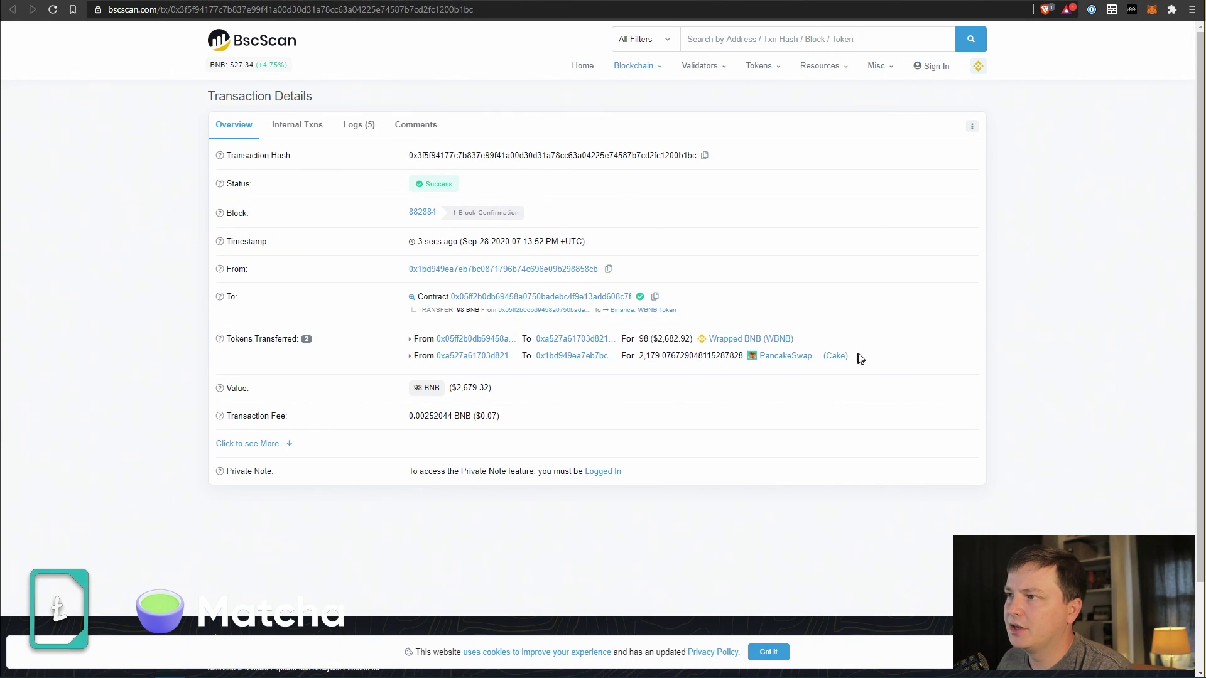
{"action": "left_click", "coordinate": [759, 5]}
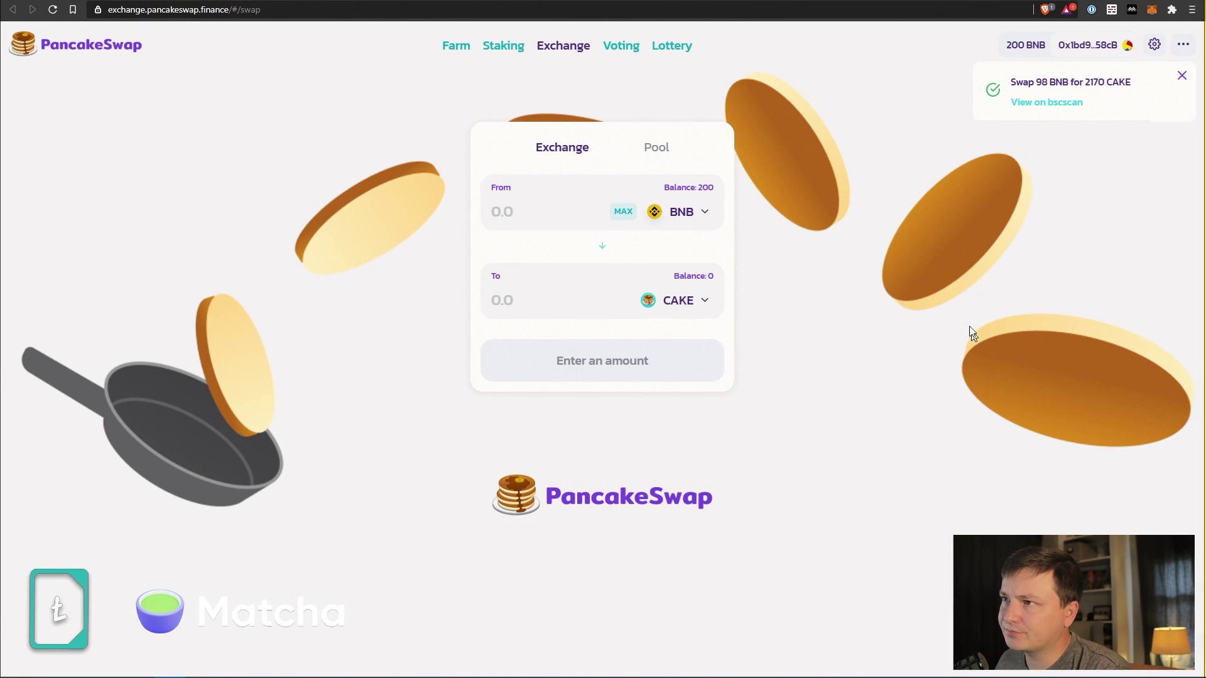
{"action": "left_click", "coordinate": [845, 7]}
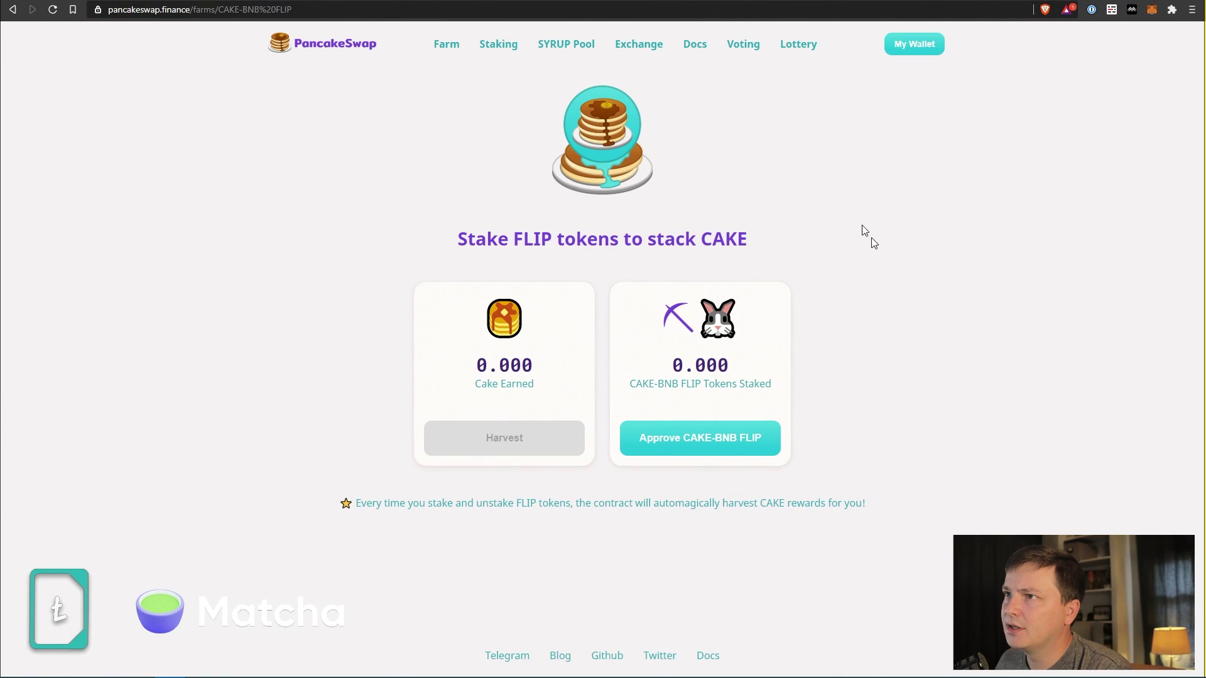
Approve the CAKE-BNB FLIP farm to use FLIP tokens and confirm the approval in MetaMask.
{"action": "left_click", "coordinate": [53, 9]}
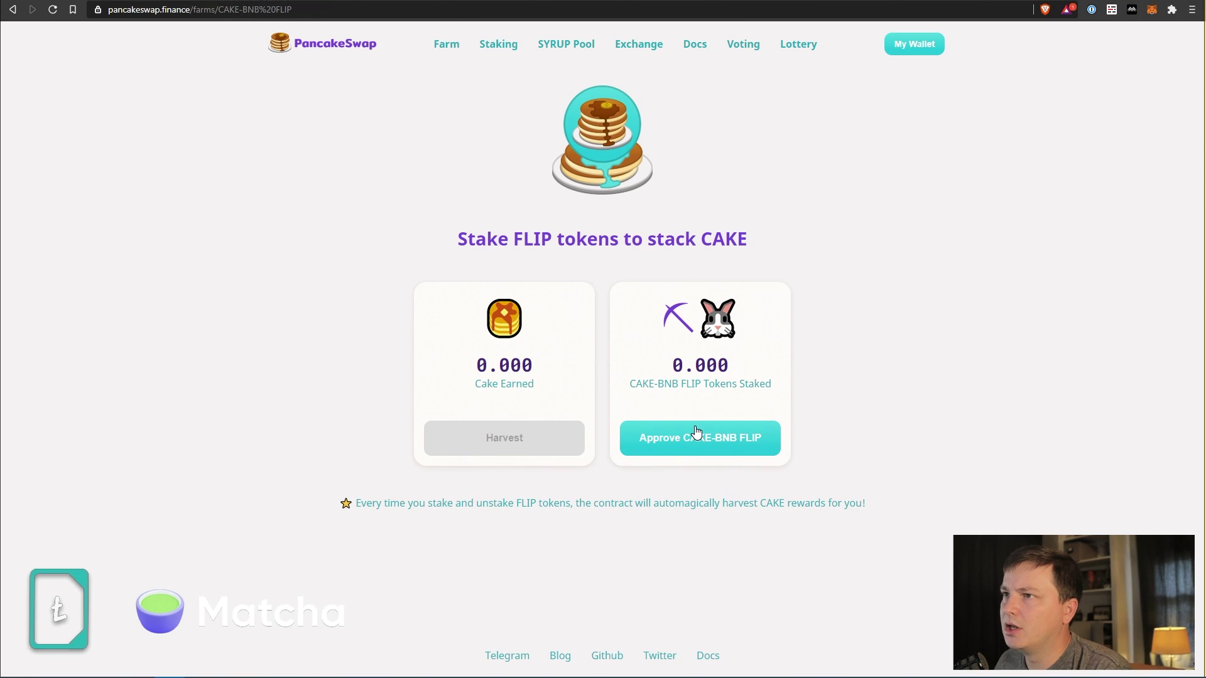
{"action": "left_click", "coordinate": [446, 45]}
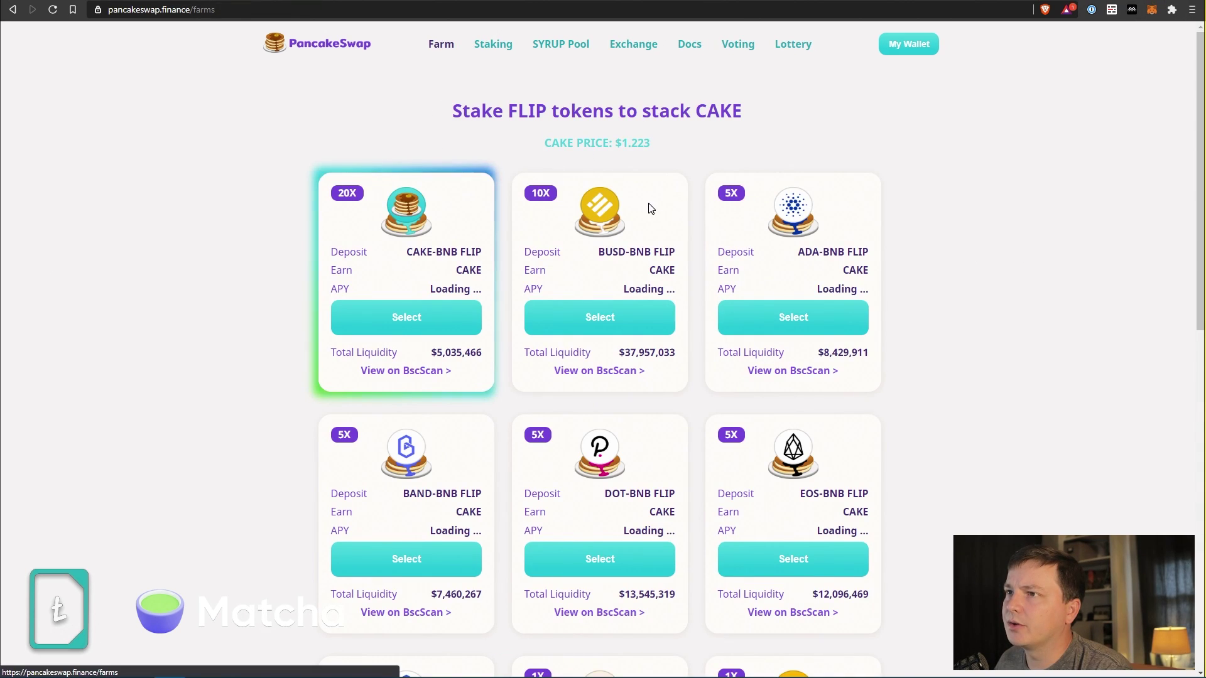
{"action": "left_click", "coordinate": [408, 323]}
{"action": "left_click", "coordinate": [757, 451]}
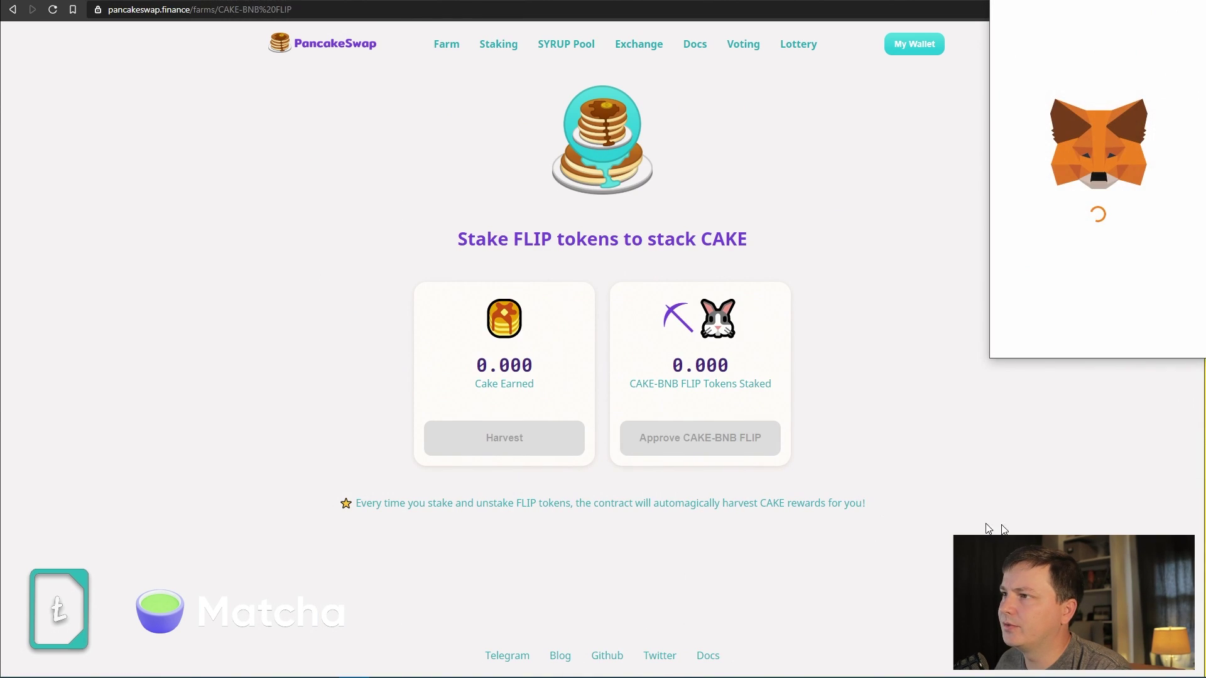
{"action": "scroll", "coordinate": [1129, 269], "scroll_direction": "down", "scroll_amount": 1}
{"action": "scroll", "coordinate": [1130, 268], "scroll_direction": "up", "scroll_amount": 1}
{"action": "scroll", "coordinate": [1194, 277], "scroll_direction": "down", "scroll_amount": 1}
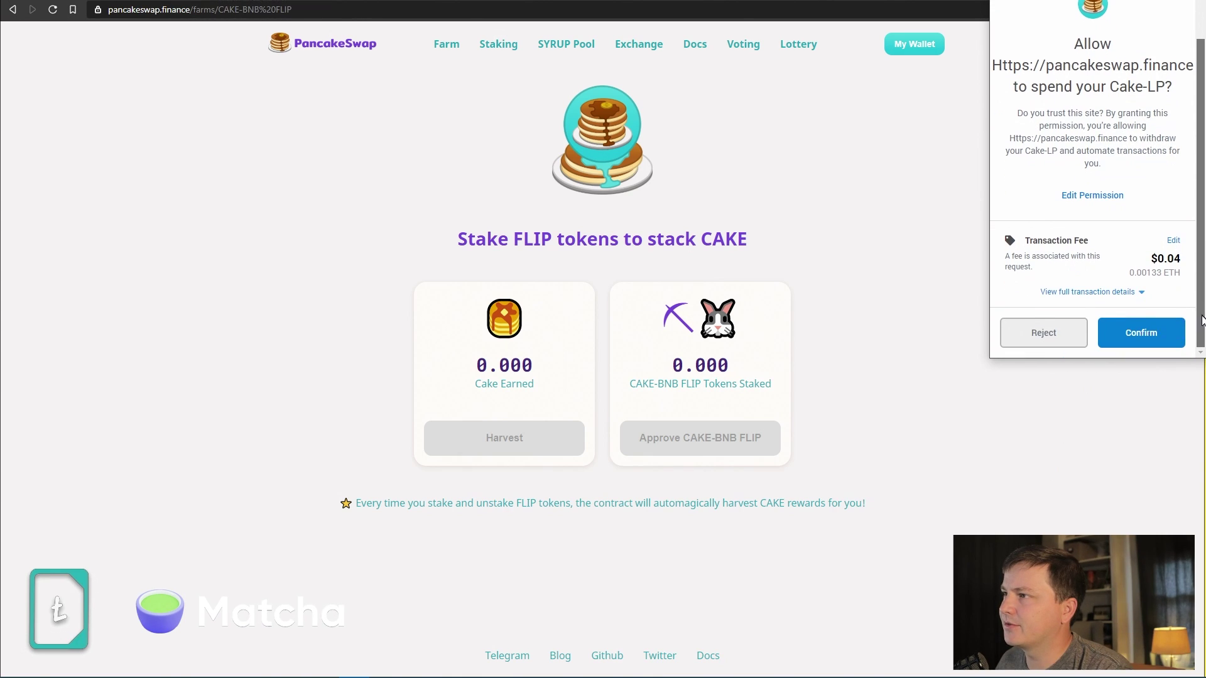
{"action": "left_click", "coordinate": [1159, 328]}
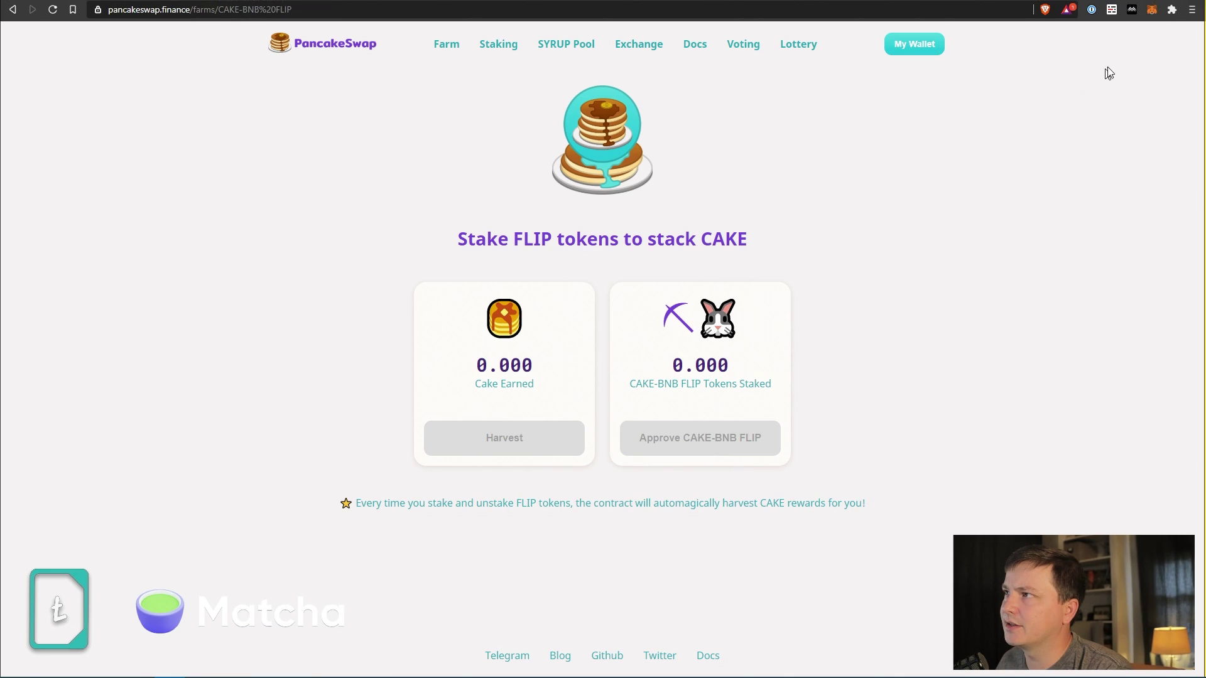
Check the wallet's recent transactions and balances.
{"action": "left_click", "coordinate": [1153, 9]}
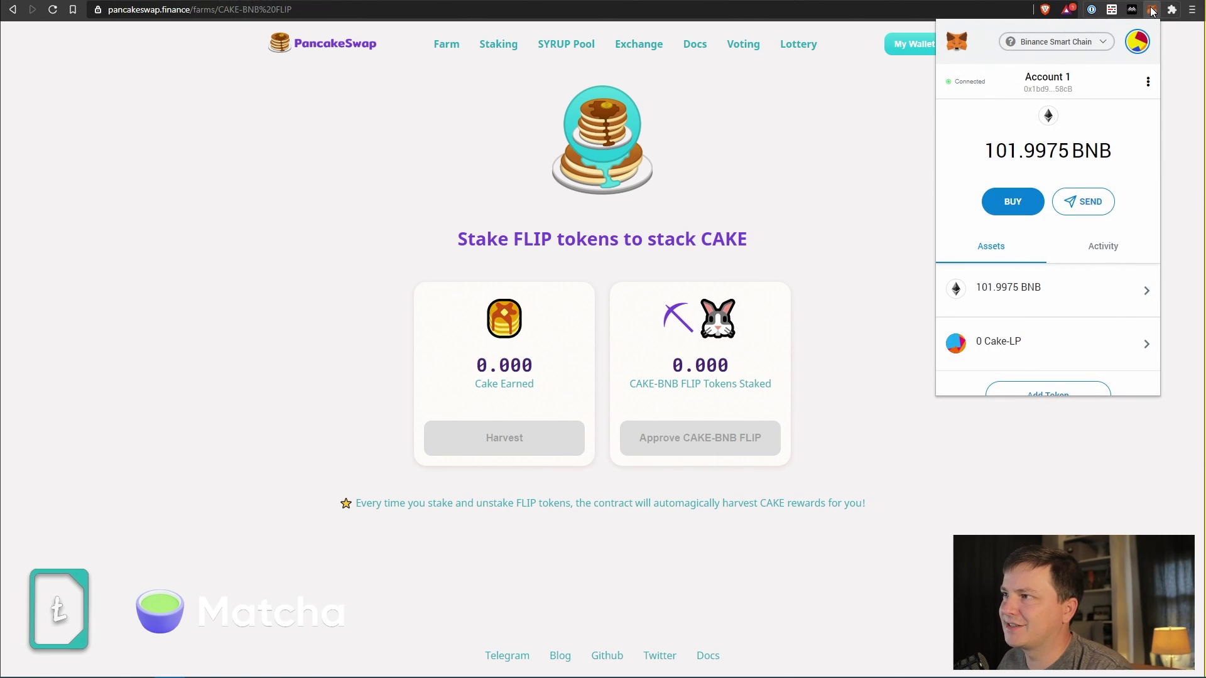
{"action": "left_click", "coordinate": [1095, 250]}
{"action": "scroll", "coordinate": [1114, 323], "scroll_direction": "down", "scroll_amount": 2}
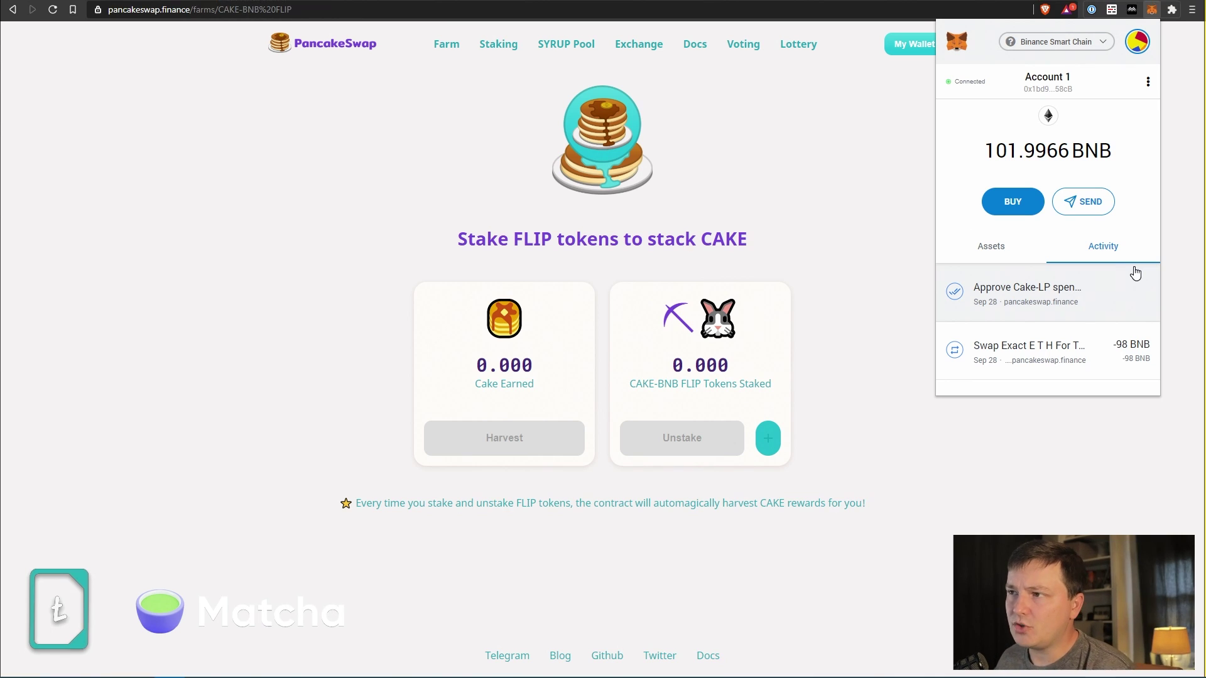
{"action": "left_click", "coordinate": [872, 452]}
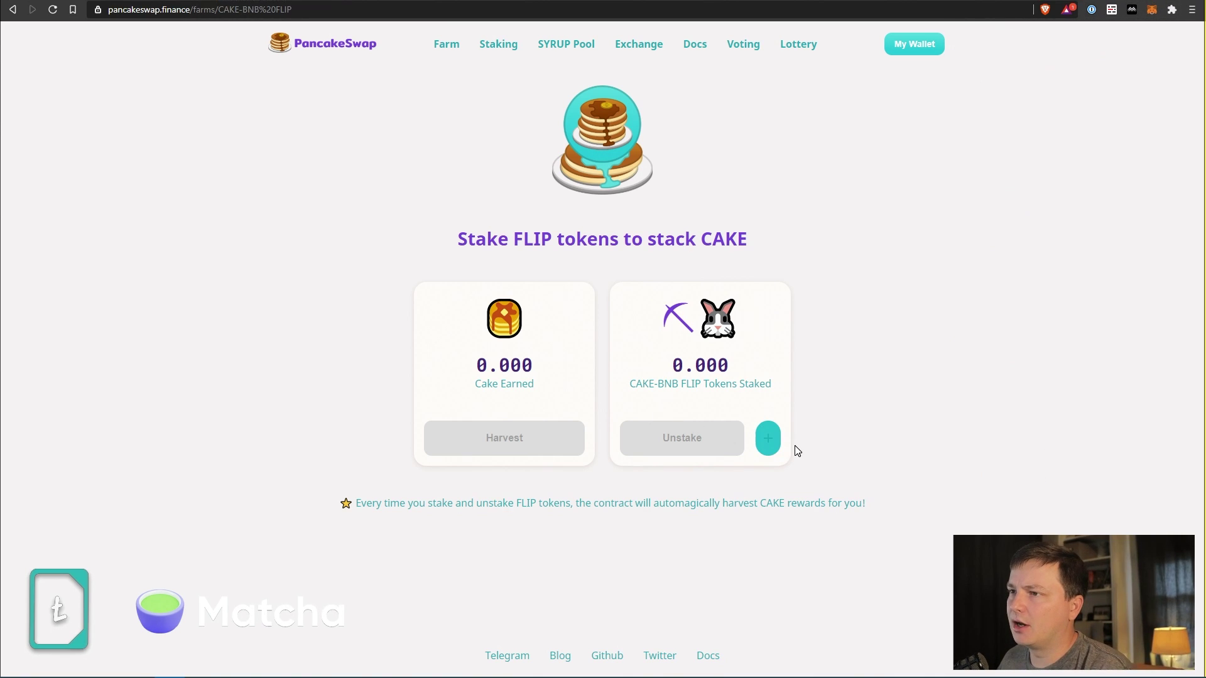
Try depositing the maximum FLIP, find none available, cancel, and return to Exchange.
{"action": "left_click", "coordinate": [769, 440]}
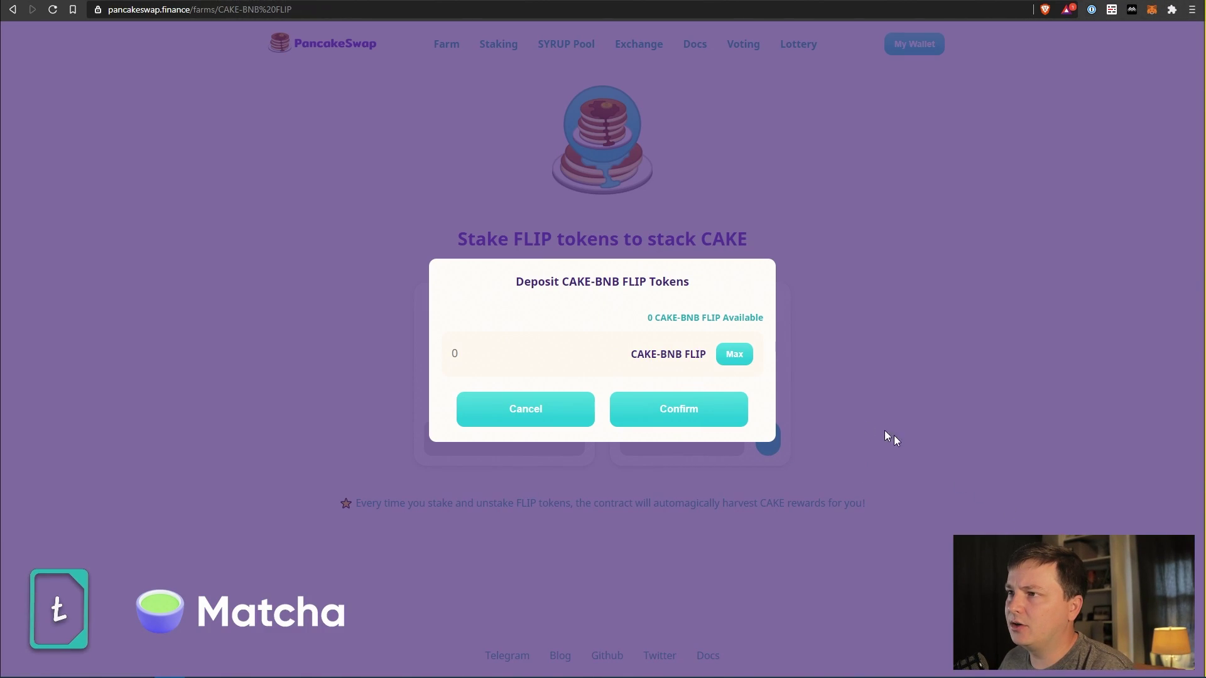
{"action": "left_click", "coordinate": [729, 365]}
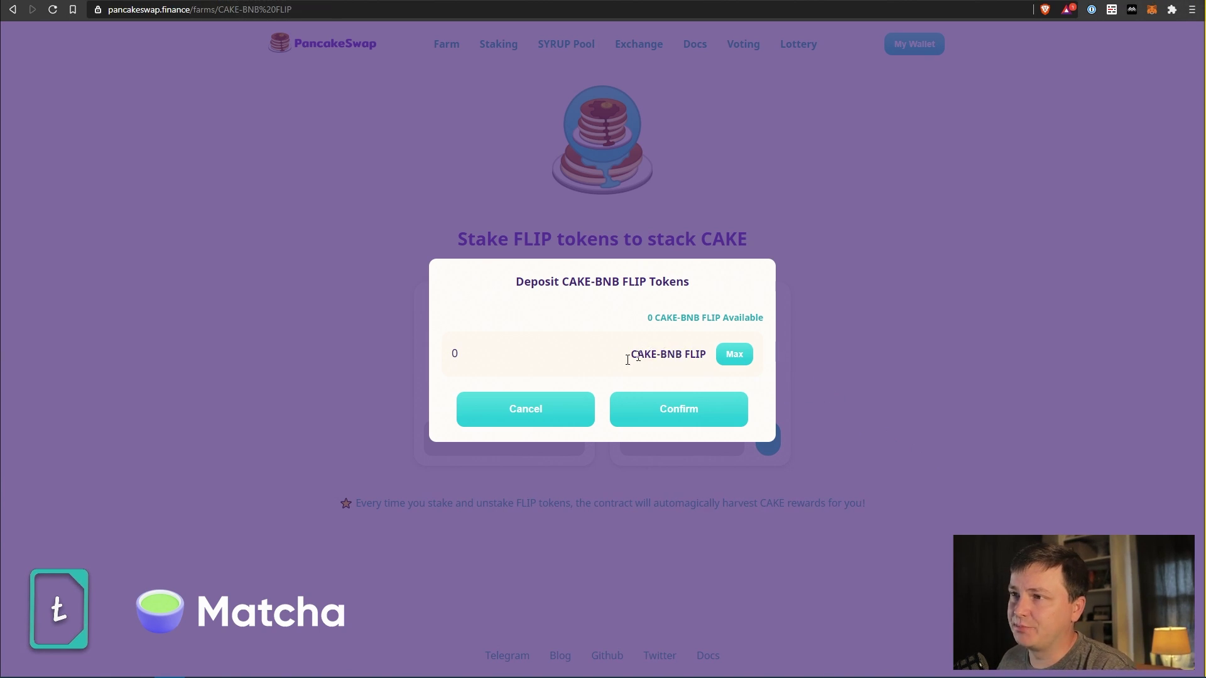
{"action": "left_click", "coordinate": [514, 405]}
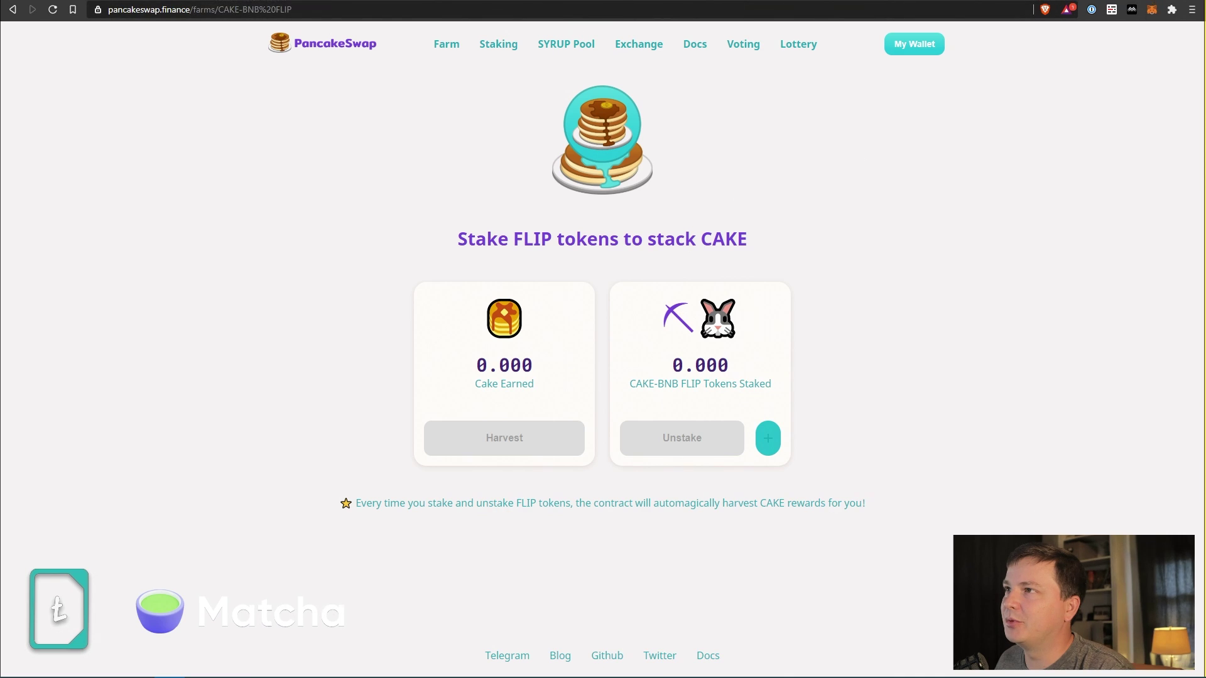
{"action": "left_click", "coordinate": [639, 44]}
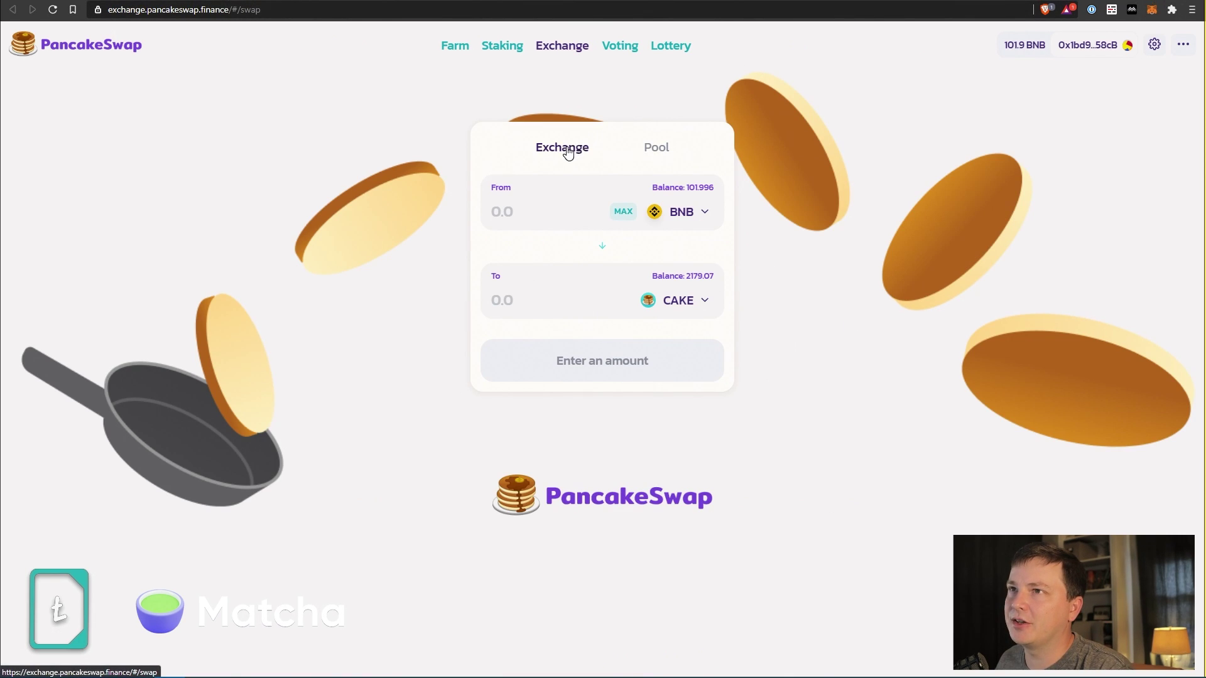
Start adding BNB/CAKE liquidity using the full 2179.07 CAKE balance.
{"action": "left_click", "coordinate": [657, 148]}
{"action": "left_click", "coordinate": [607, 195]}
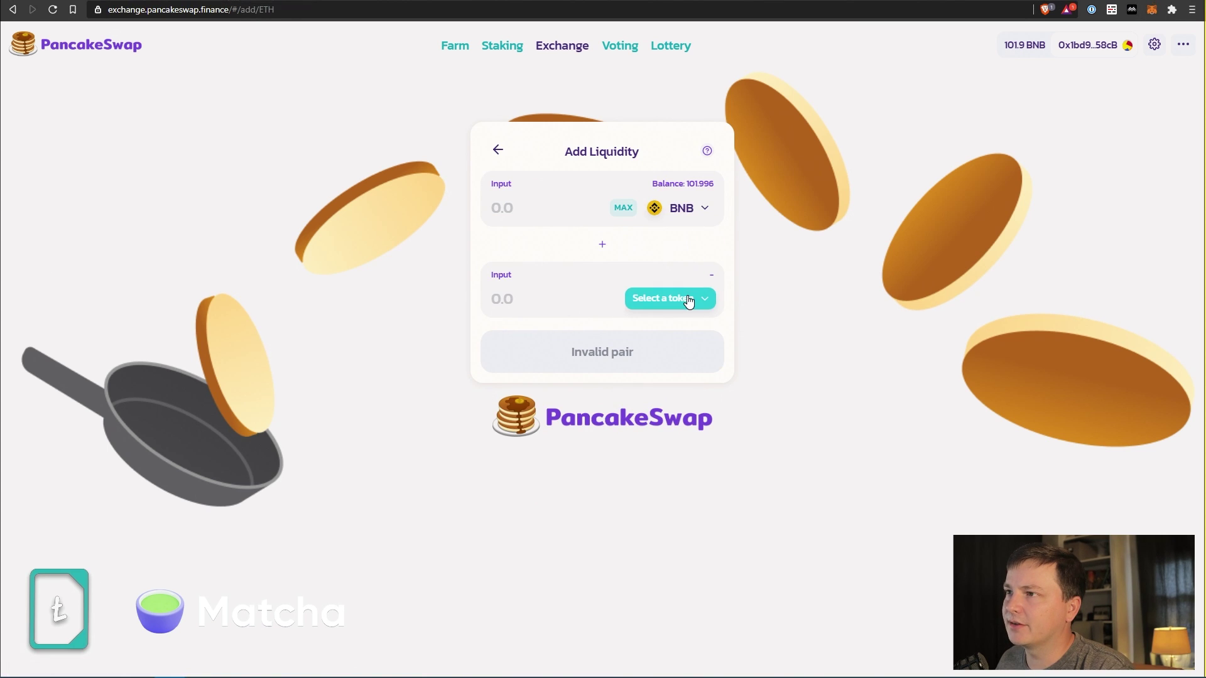
{"action": "left_click", "coordinate": [688, 301]}
{"action": "left_click", "coordinate": [646, 249]}
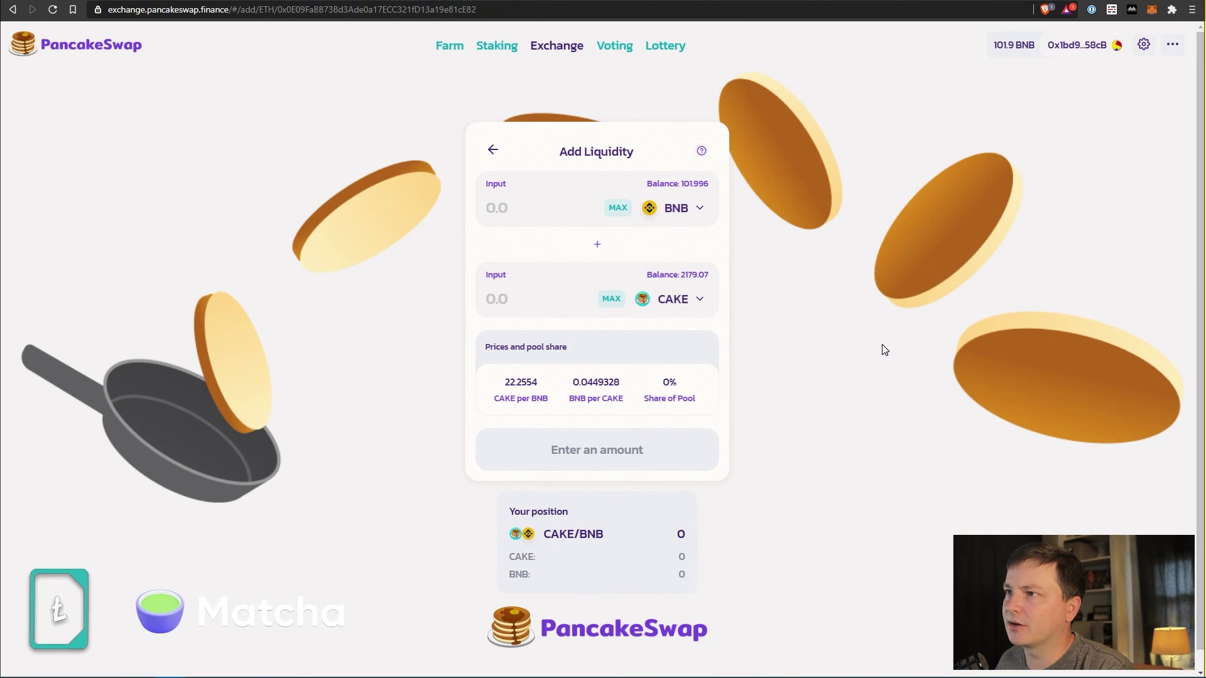
{"action": "left_click", "coordinate": [615, 300]}
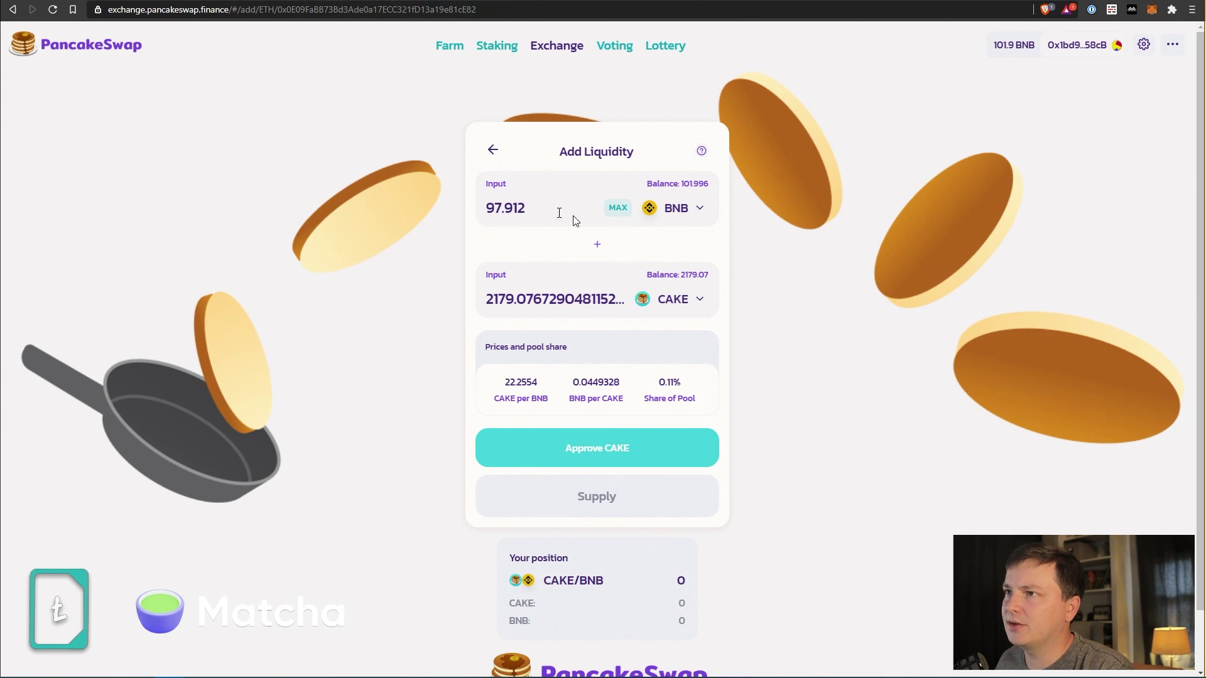
Approve CAKE spending and confirm it in MetaMask.
{"action": "left_click", "coordinate": [619, 448]}
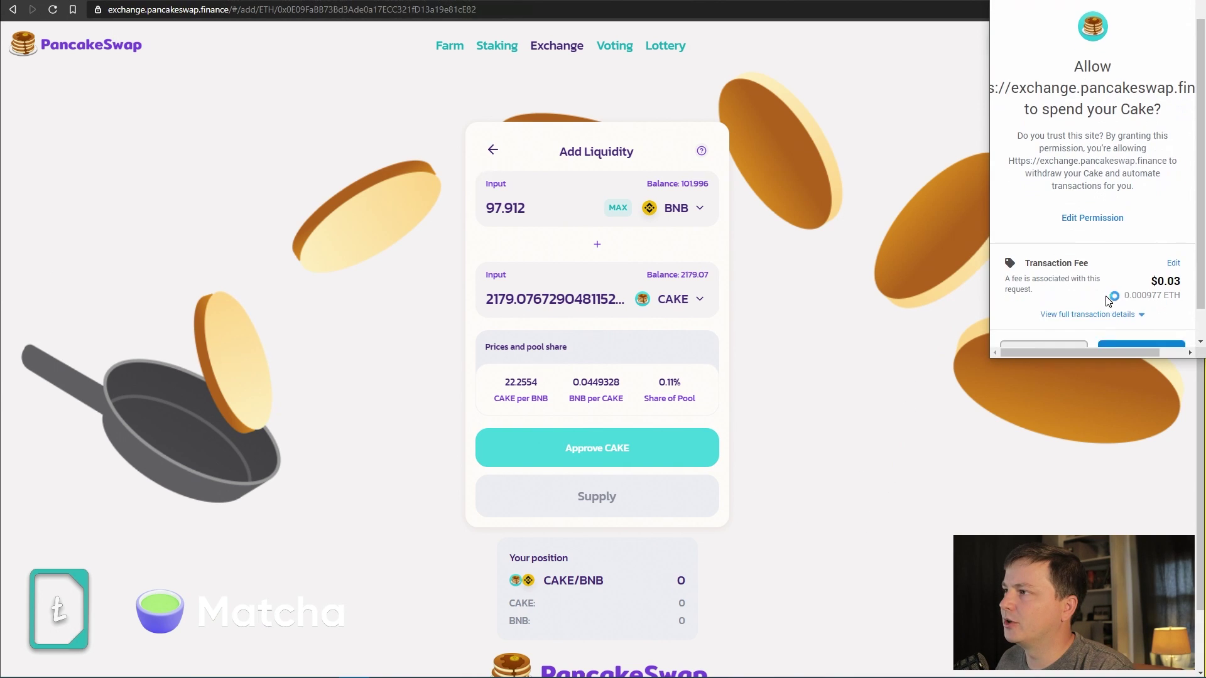
{"action": "scroll", "coordinate": [1131, 344], "scroll_direction": "down", "scroll_amount": 2}
{"action": "left_click", "coordinate": [1137, 318]}
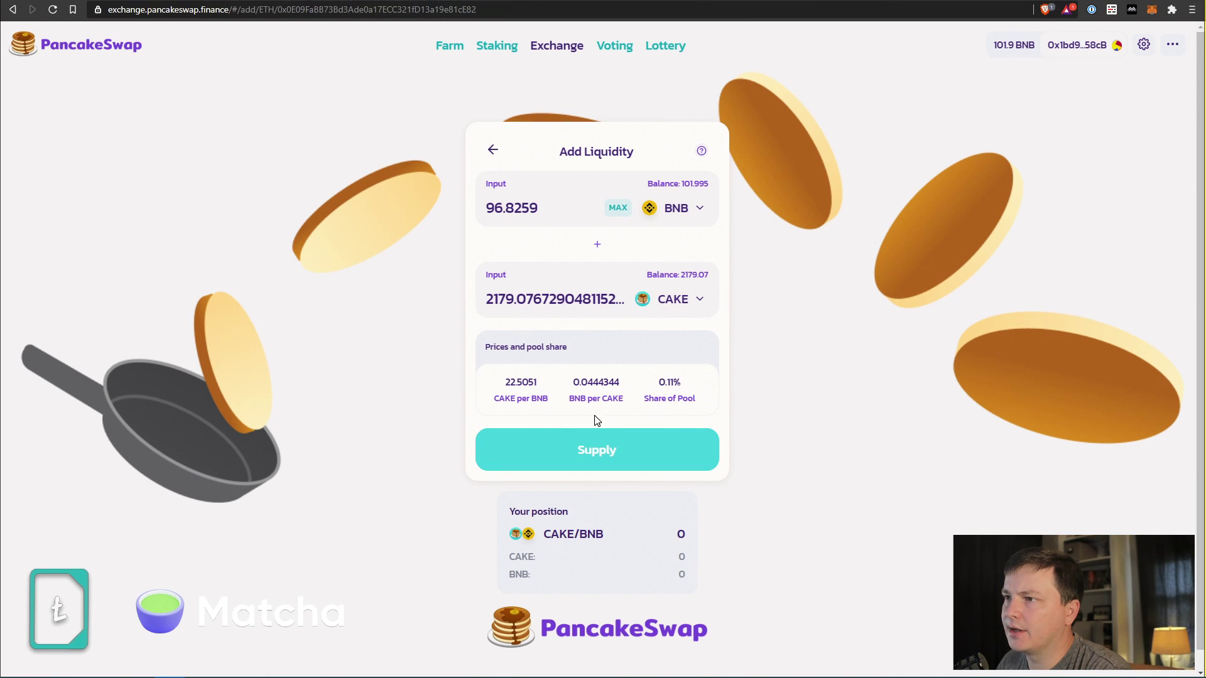
Supply 96.8259 BNB and 2179.07 CAKE to the pool, confirm in MetaMask, and check BscScan.
{"action": "left_click", "coordinate": [590, 450]}
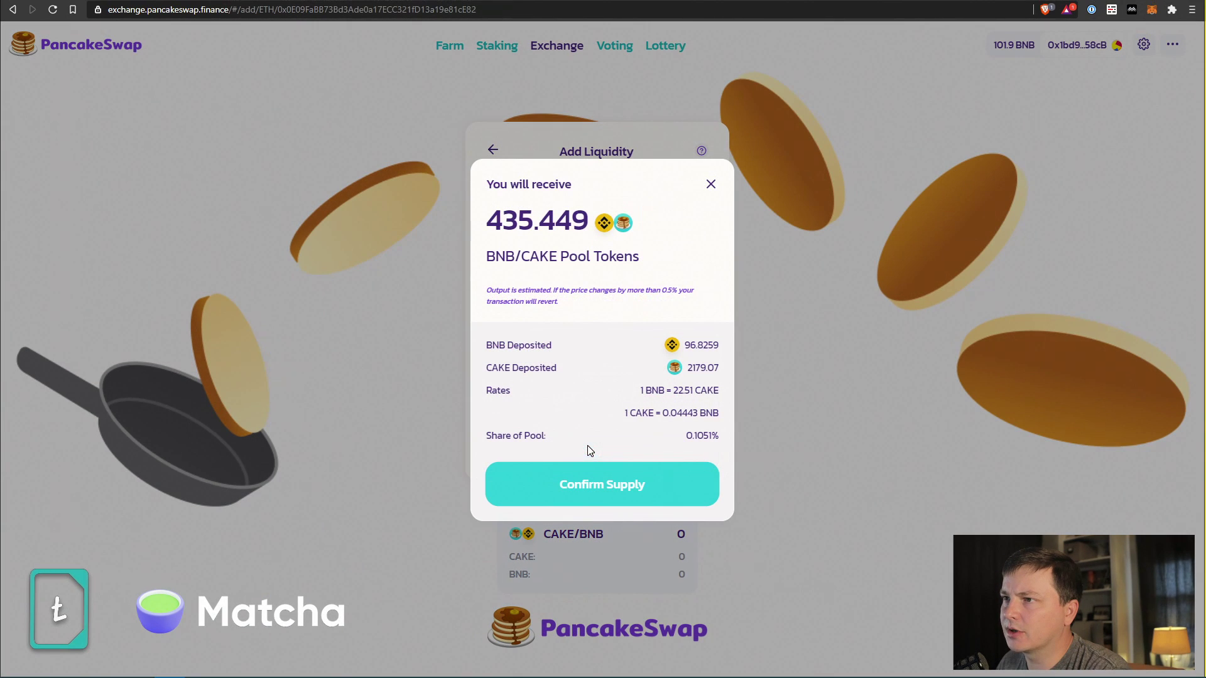
{"action": "left_click", "coordinate": [600, 493]}
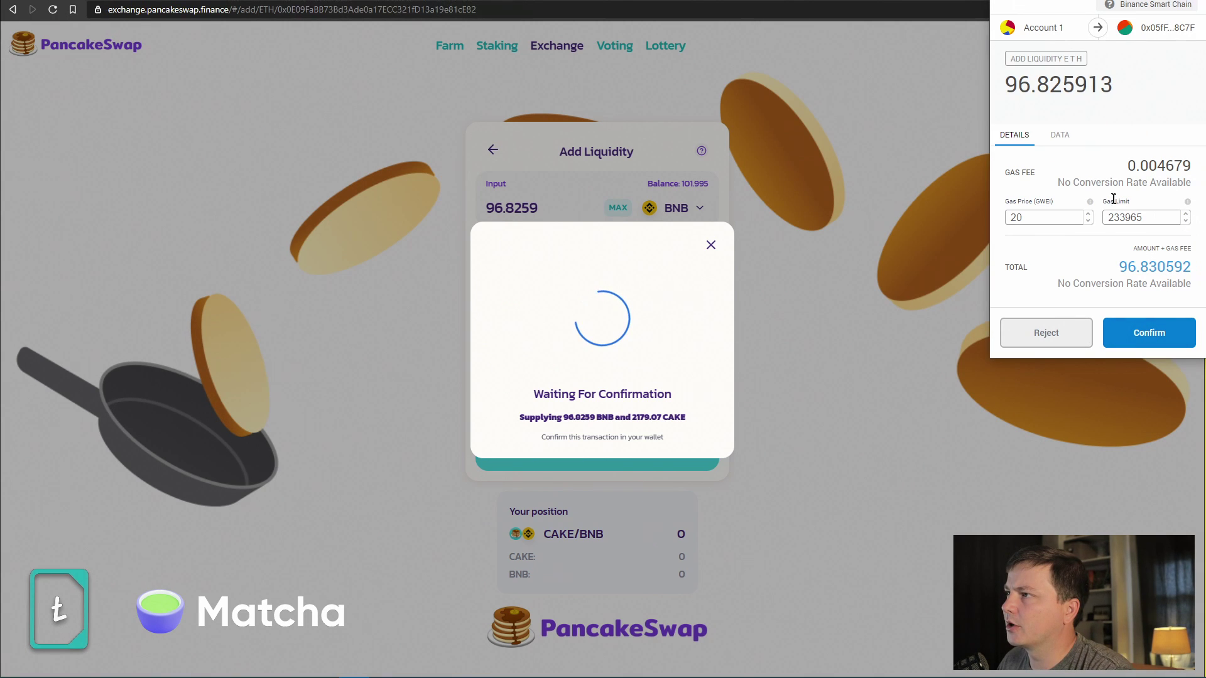
{"action": "left_click", "coordinate": [1159, 333]}
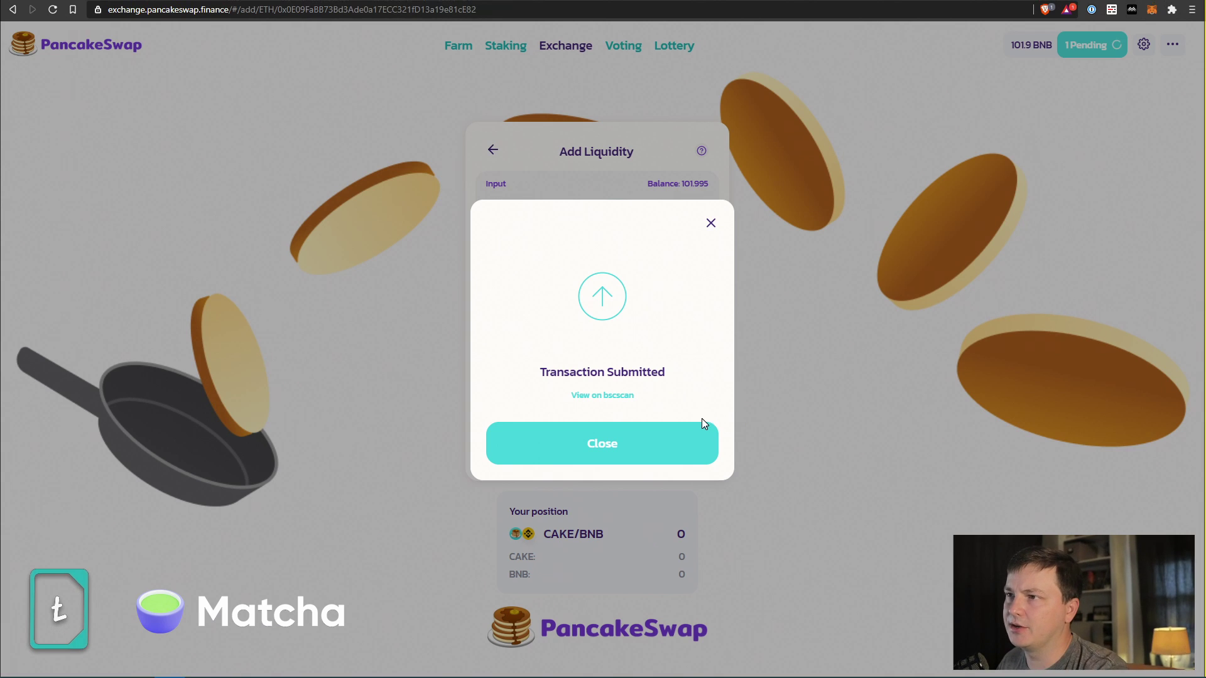
{"action": "left_click", "coordinate": [595, 396]}
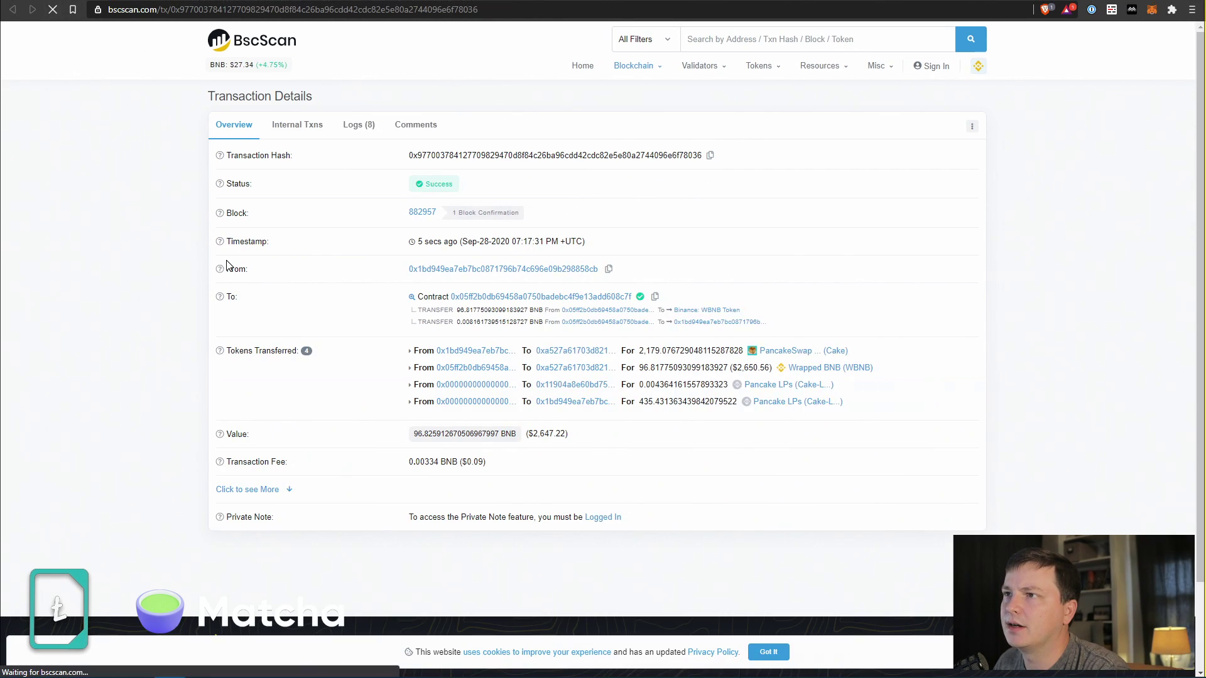
{"action": "left_click", "coordinate": [677, 2]}
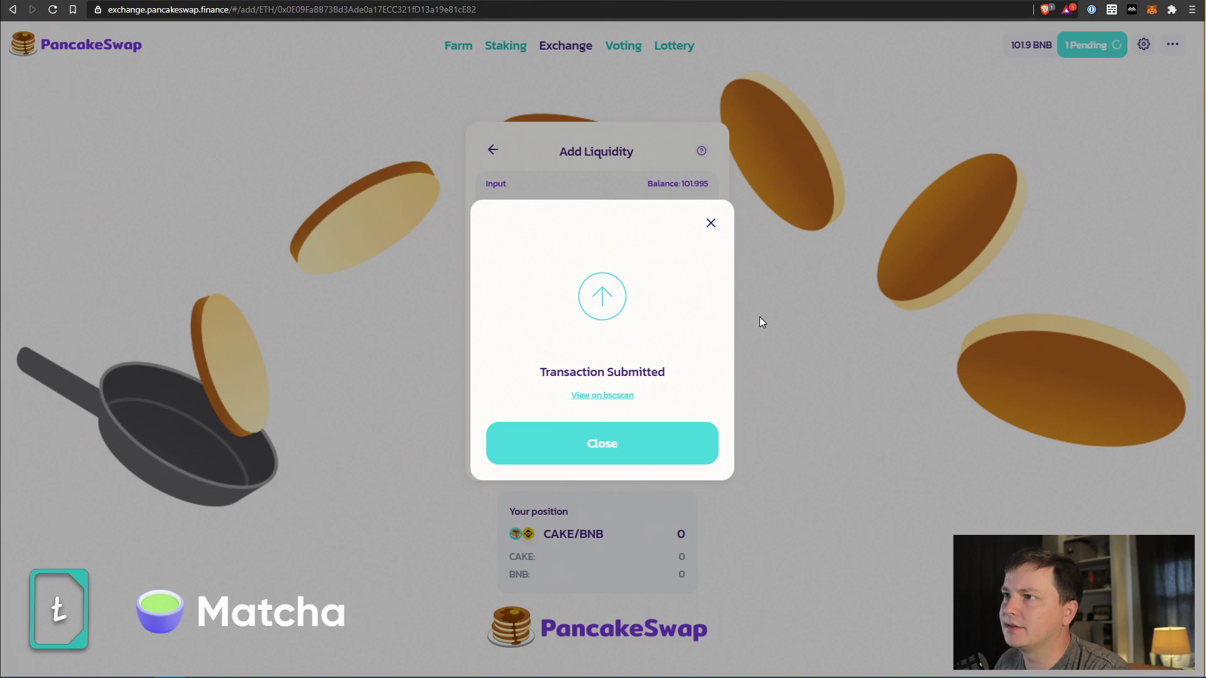
{"action": "left_click", "coordinate": [607, 460]}
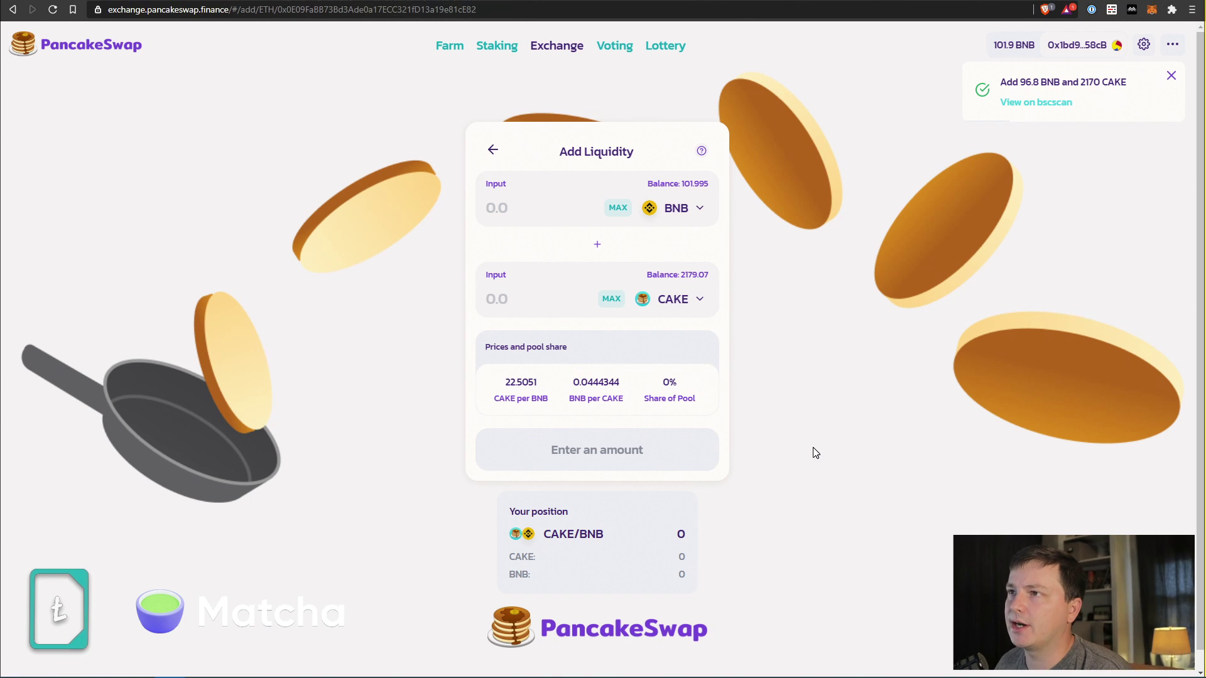
Open the CAKE-BNB FLIP farm (2,650.81% APY) and fill the deposit with the full 435.4314 FLIP.
{"action": "left_click", "coordinate": [459, 44]}
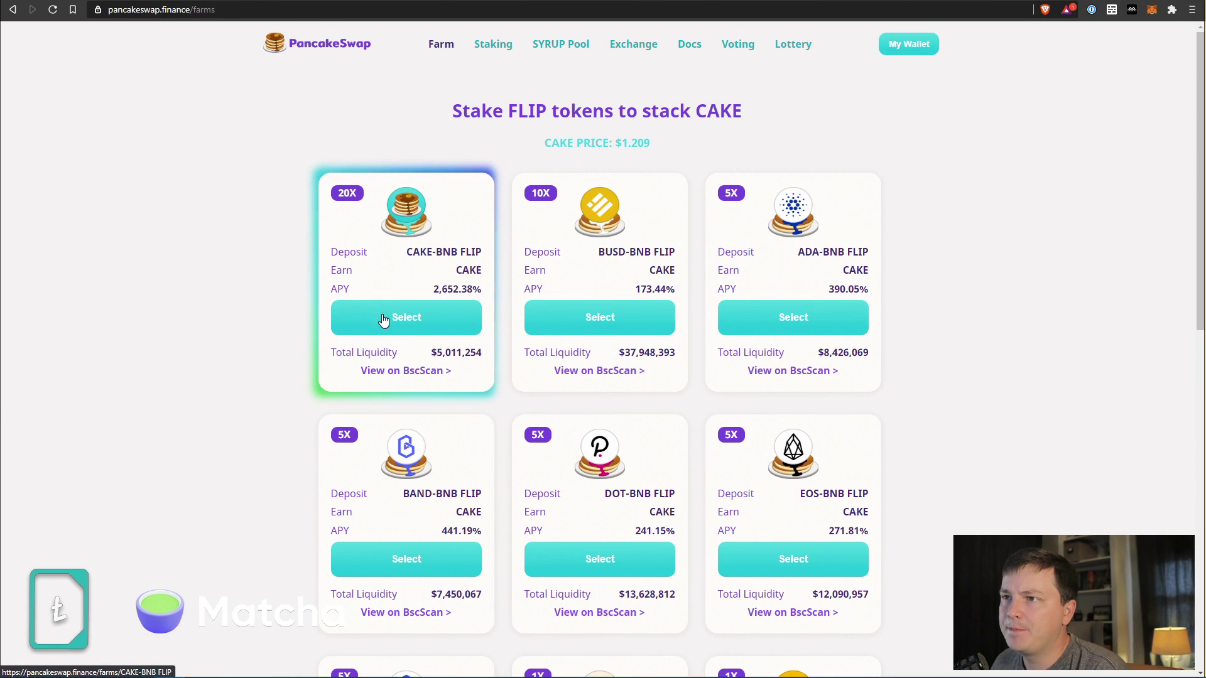
{"action": "left_click_drag", "start_coordinate": [426, 359], "coordinate": [539, 358]}
{"action": "left_click", "coordinate": [538, 364]}
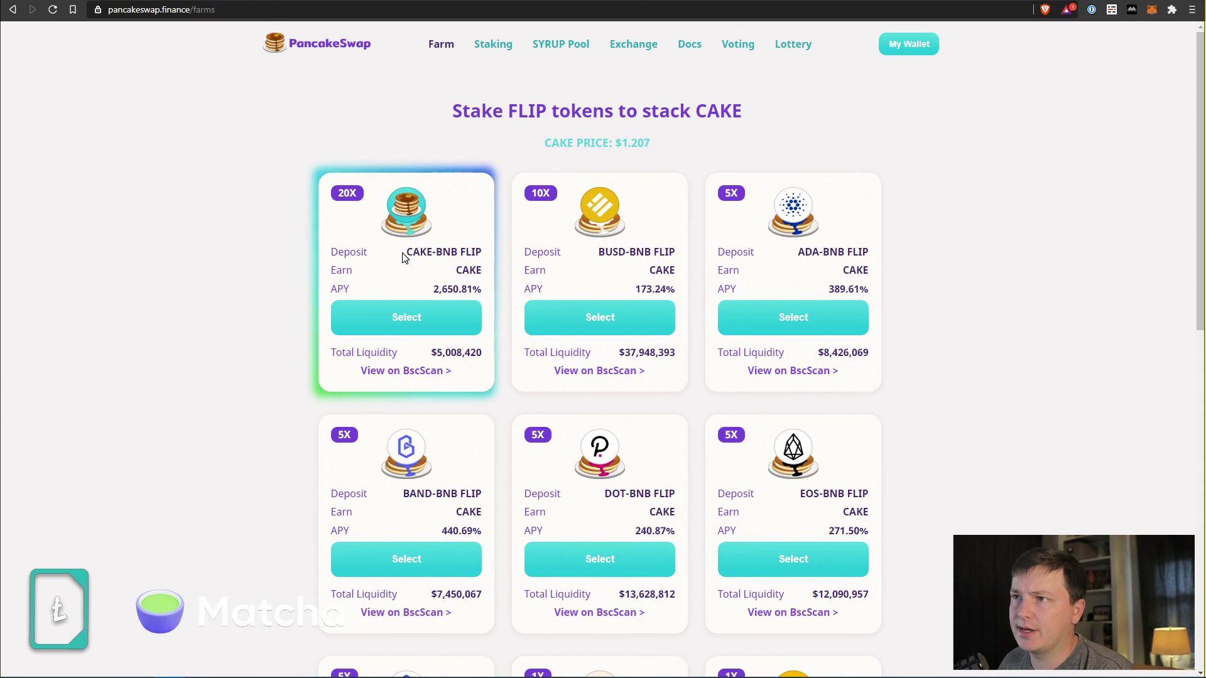
{"action": "left_click_drag", "start_coordinate": [434, 293], "coordinate": [493, 307]}
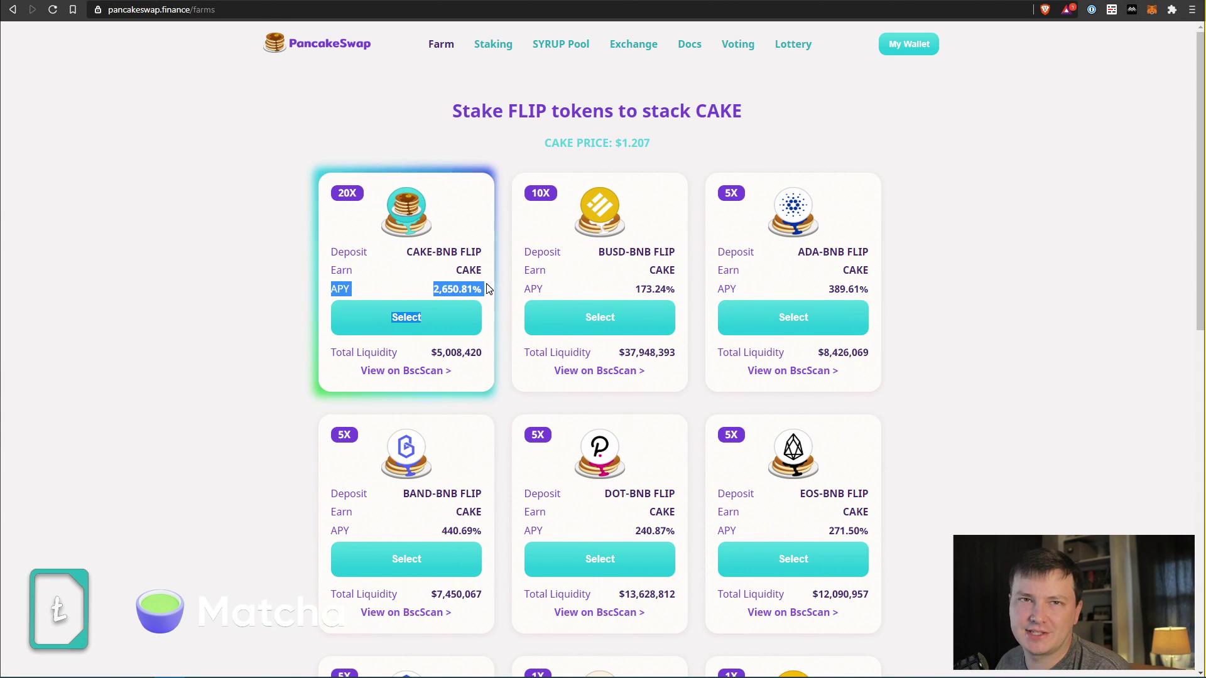
{"action": "left_click", "coordinate": [364, 323]}
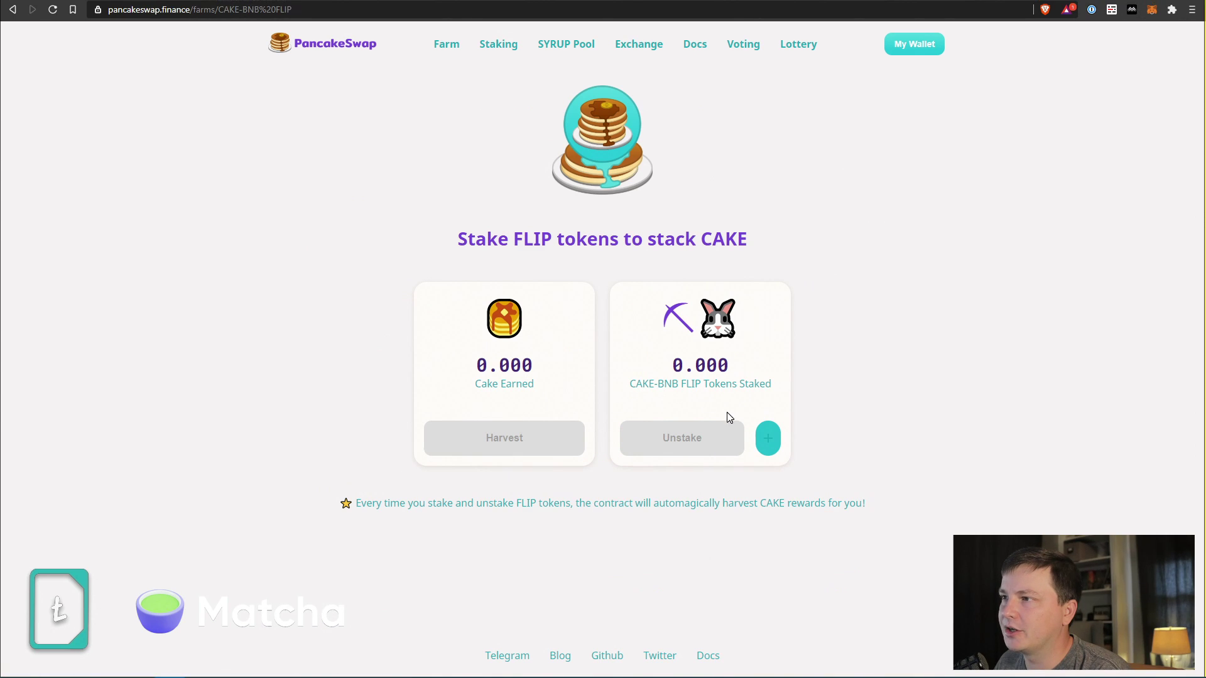
{"action": "left_click", "coordinate": [768, 438]}
{"action": "left_click", "coordinate": [733, 355]}
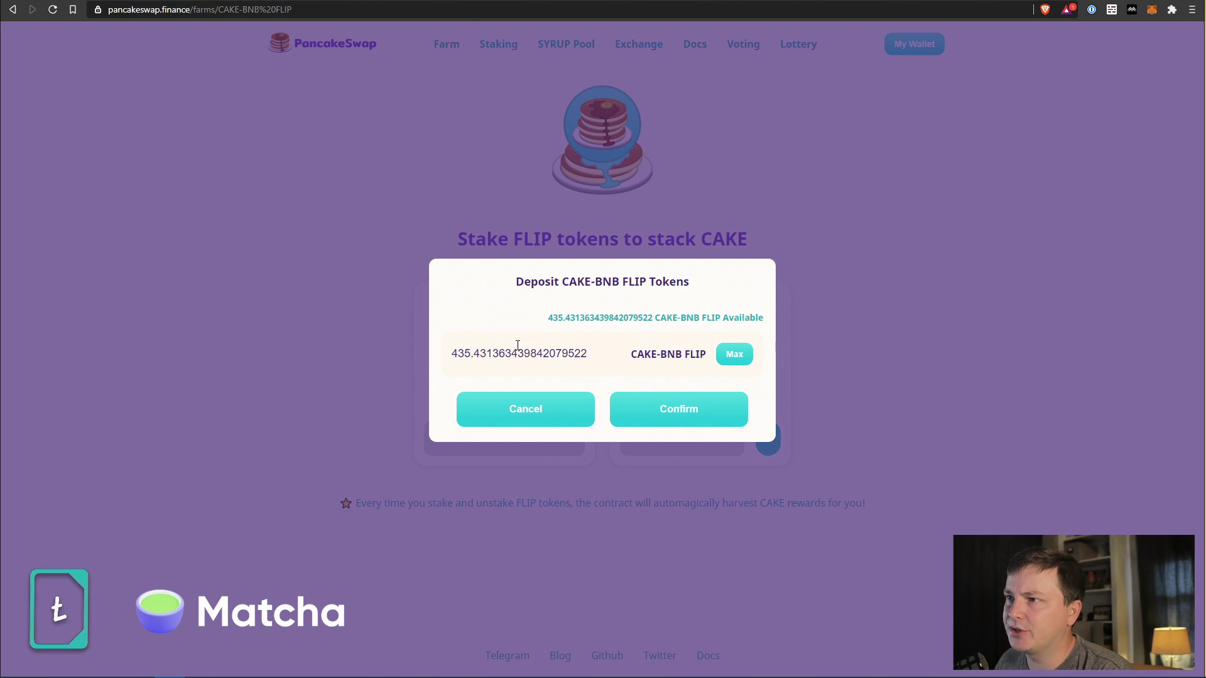
Stake all 435.431 FLIP, confirm in MetaMask, check the 0.022 CAKE earned, and return to Farms.
{"action": "left_click", "coordinate": [662, 408]}
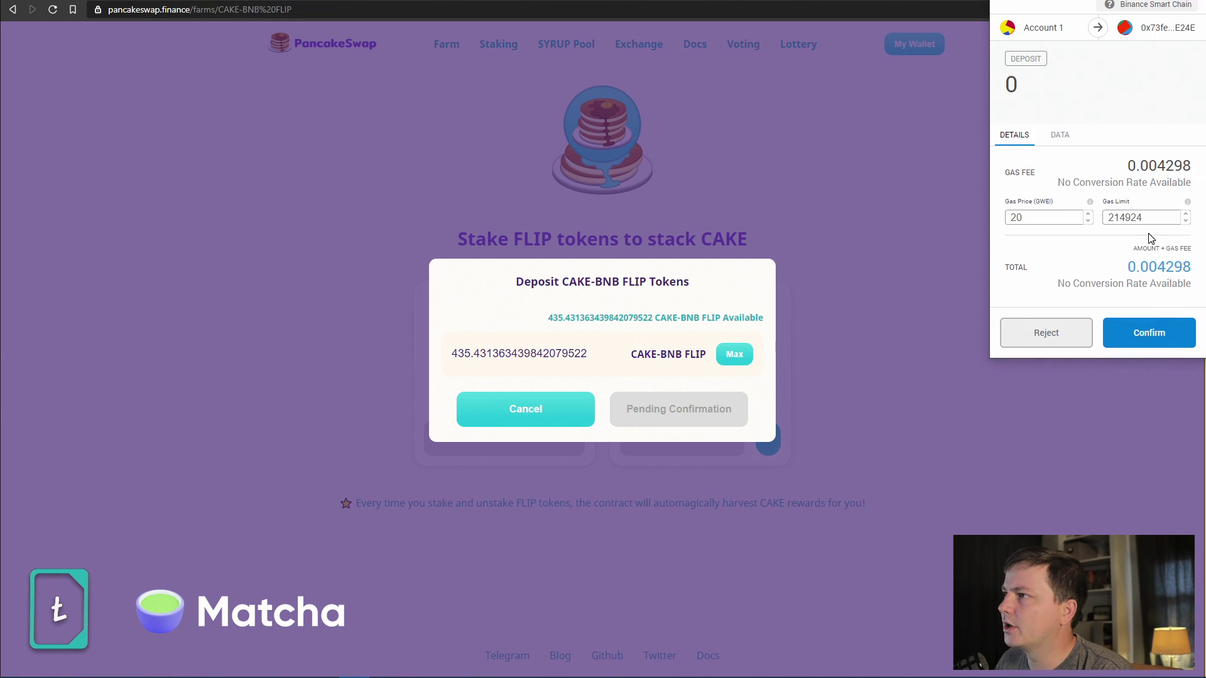
{"action": "left_click", "coordinate": [1156, 332]}
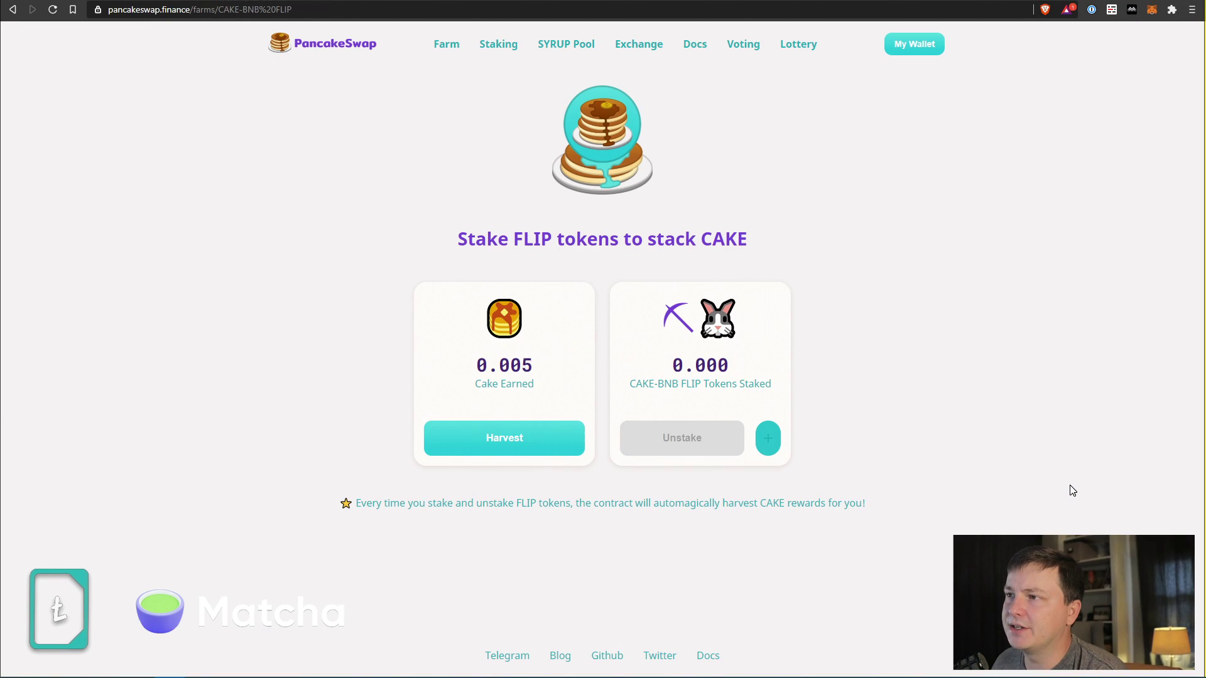
{"action": "left_click_drag", "start_coordinate": [555, 371], "coordinate": [433, 368]}
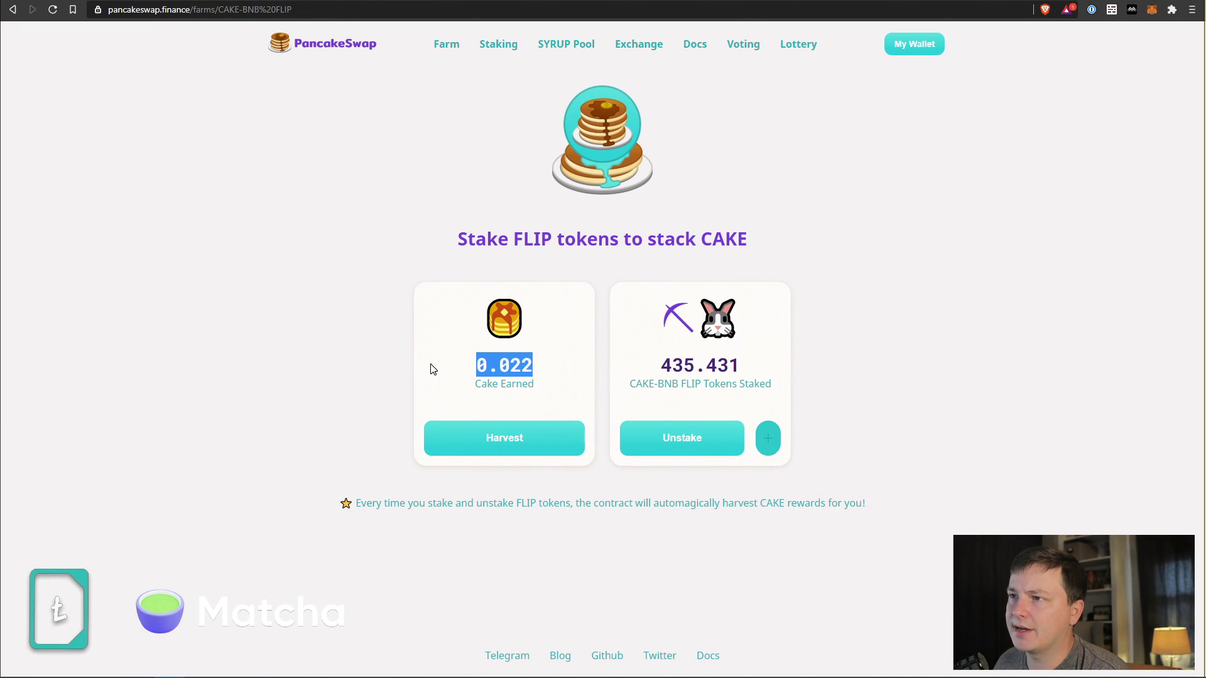
{"action": "left_click_drag", "start_coordinate": [861, 368], "coordinate": [909, 440]}
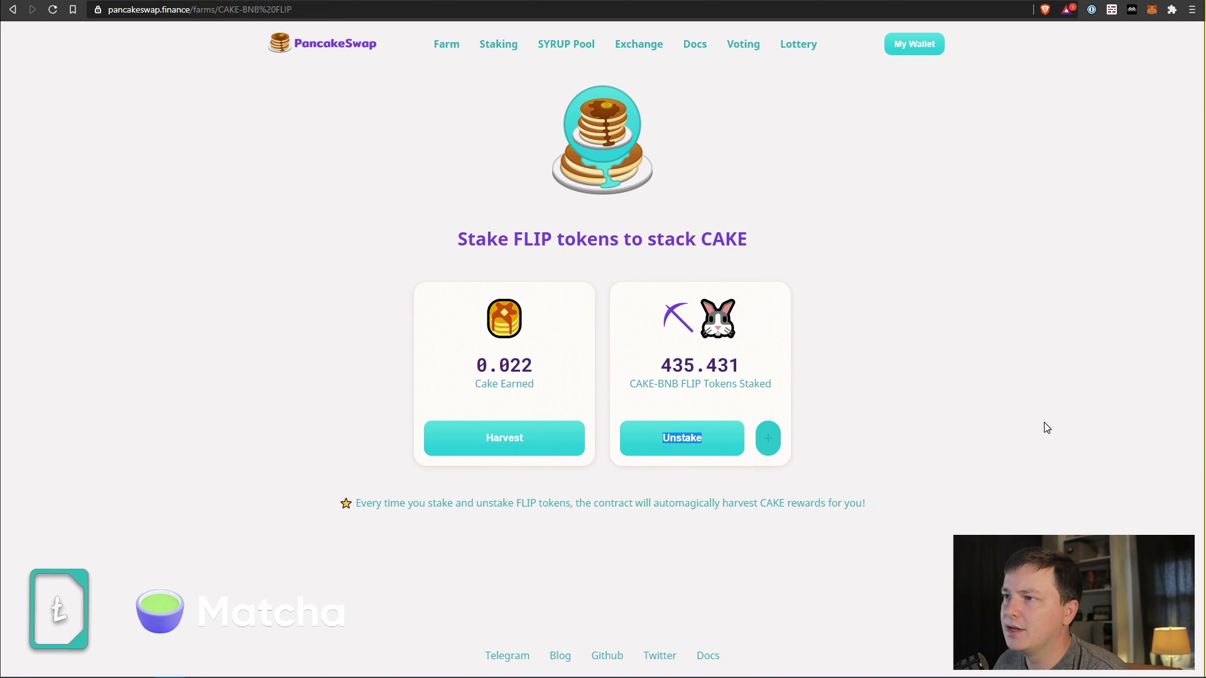
{"action": "left_click_drag", "start_coordinate": [806, 390], "coordinate": [613, 364]}
{"action": "left_click", "coordinate": [751, 380]}
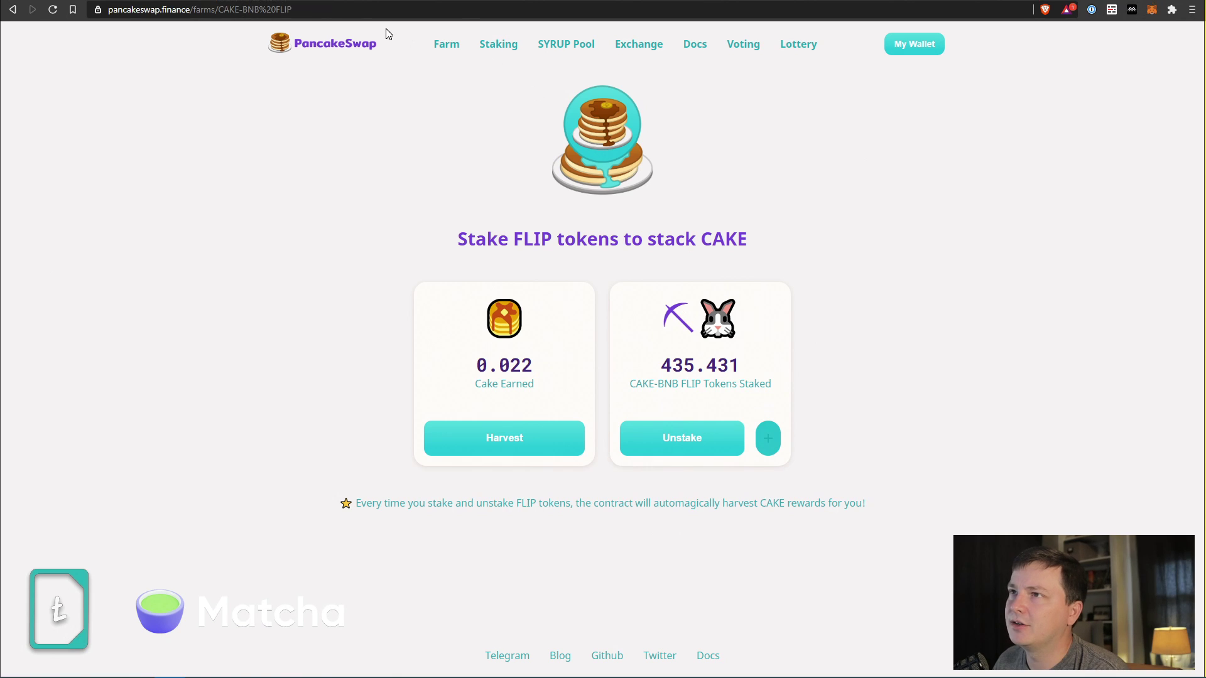
{"action": "left_click", "coordinate": [437, 56]}
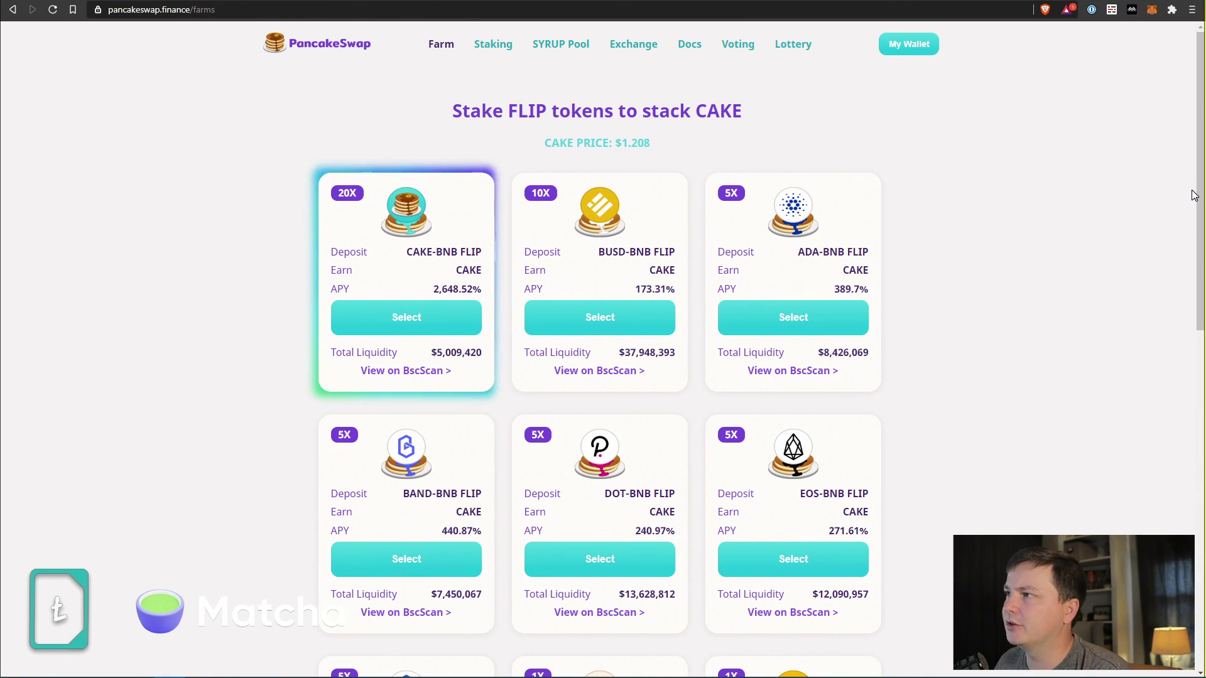
Browse the other farm cards such as LINK-BNB FLIP, then open the Staking page.
{"action": "scroll", "coordinate": [1200, 195], "scroll_direction": "down", "scroll_amount": 2}
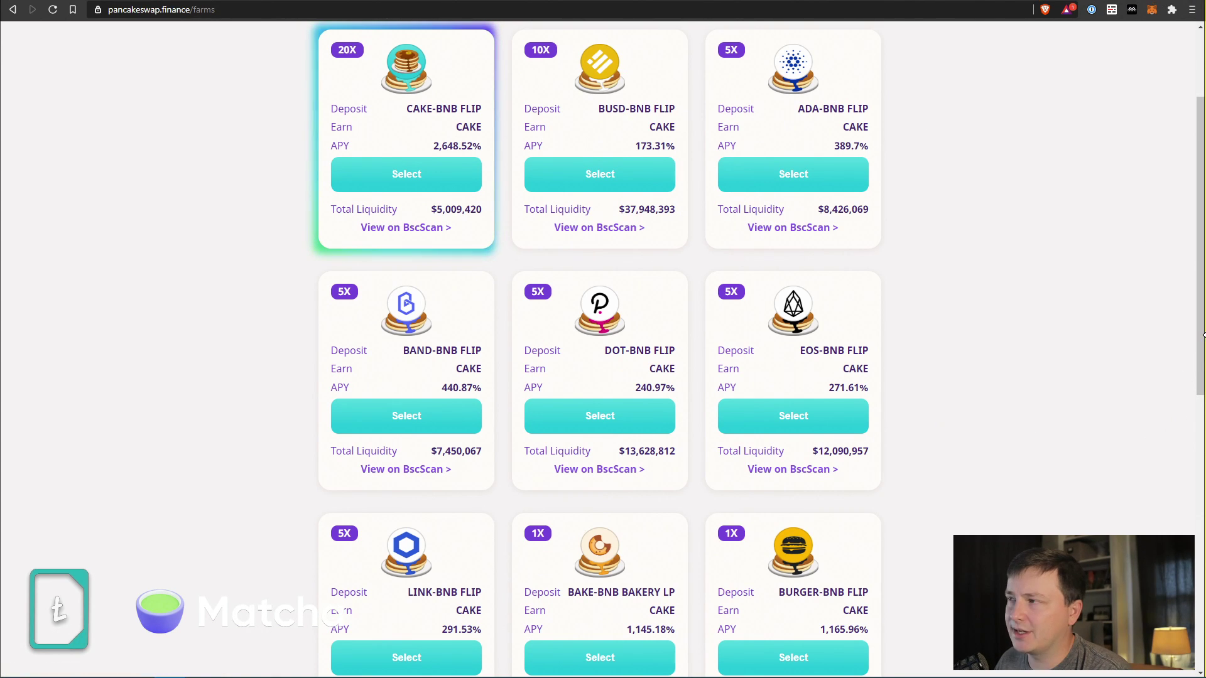
{"action": "left_click_drag", "start_coordinate": [1203, 312], "coordinate": [1196, 352]}
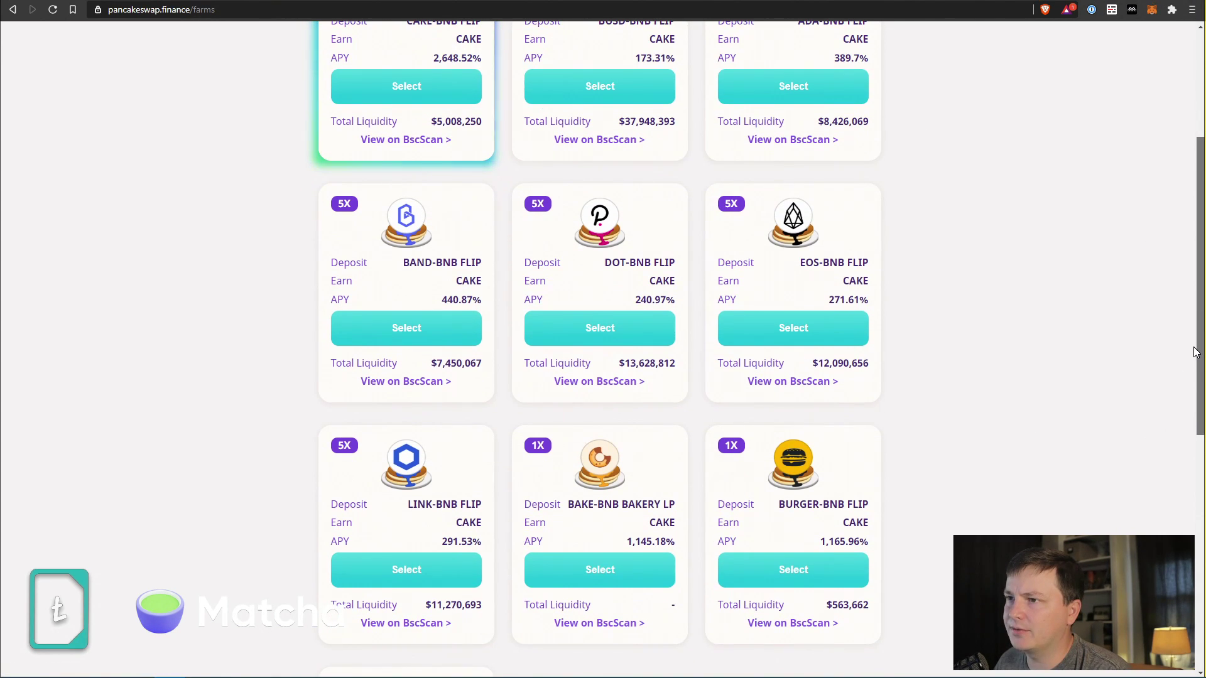
{"action": "triple_click", "coordinate": [412, 506]}
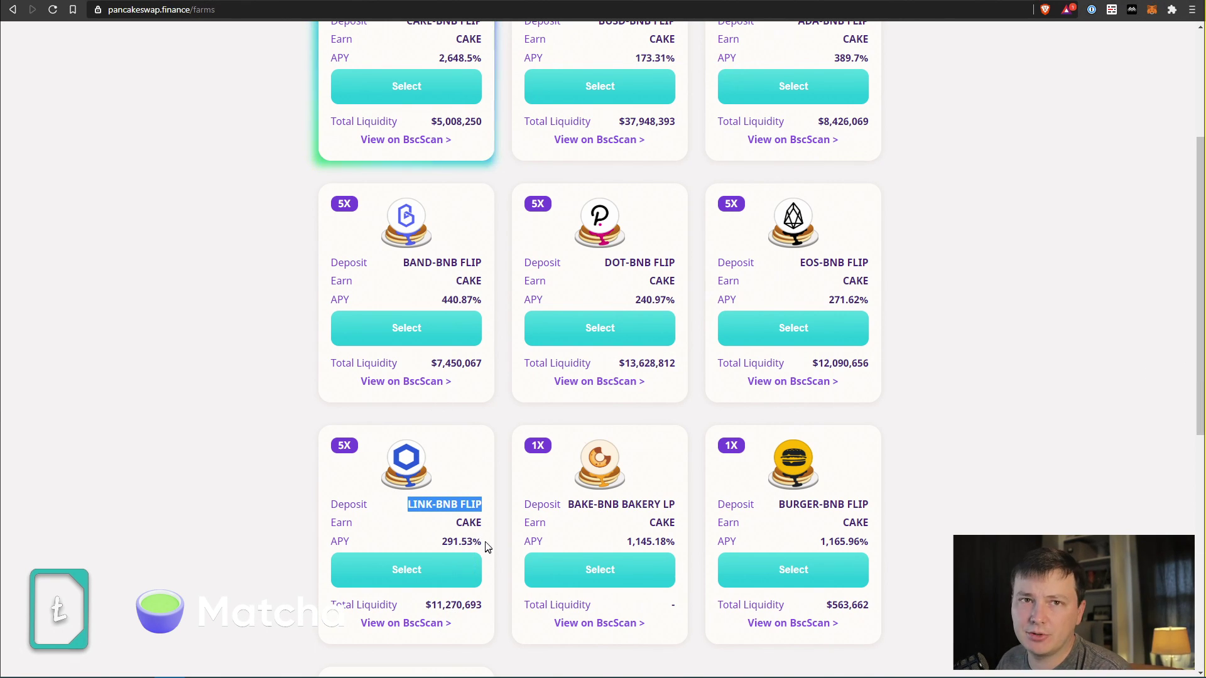
{"action": "left_click_drag", "start_coordinate": [1202, 381], "coordinate": [1198, 269]}
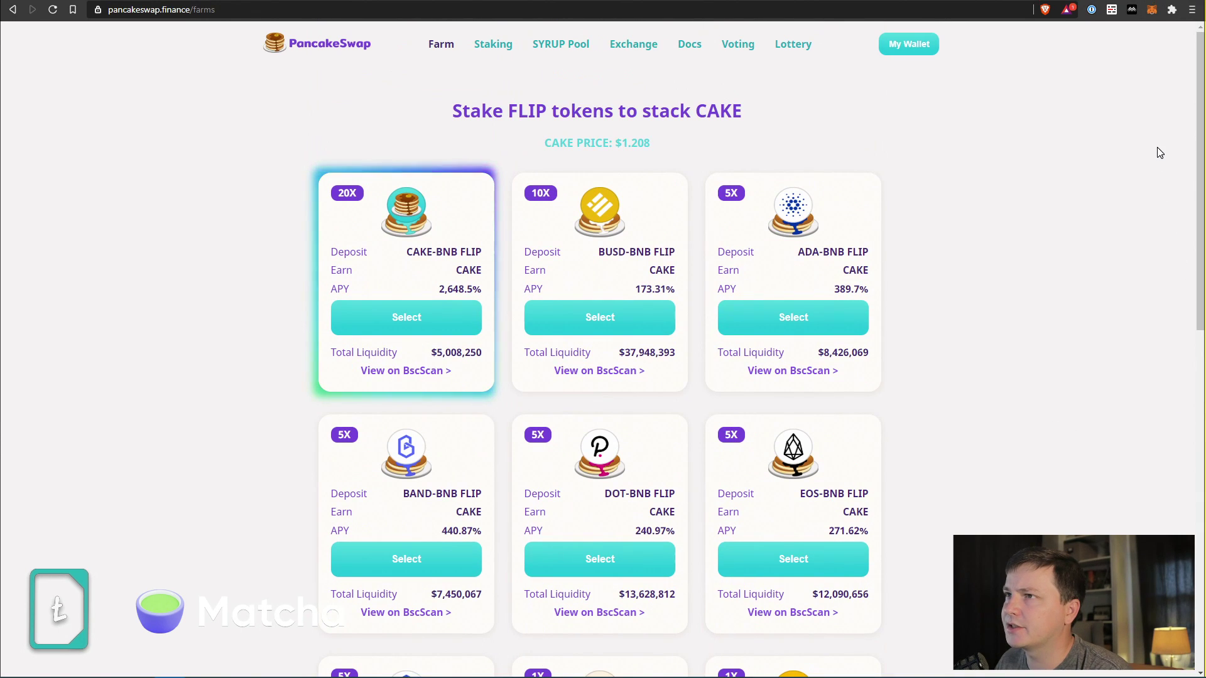
{"action": "left_click", "coordinate": [510, 47]}
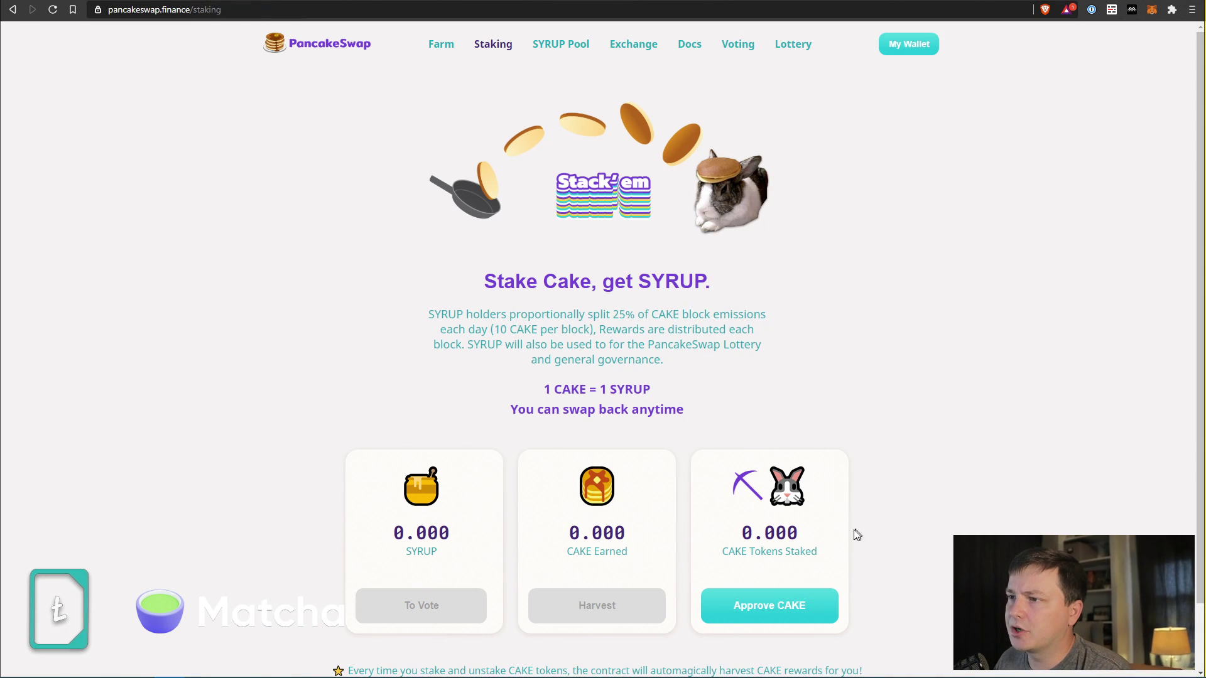
Review the Stake Cake, get SYRUP page, then go home and check the wallet balance.
{"action": "left_click_drag", "start_coordinate": [733, 282], "coordinate": [465, 272]}
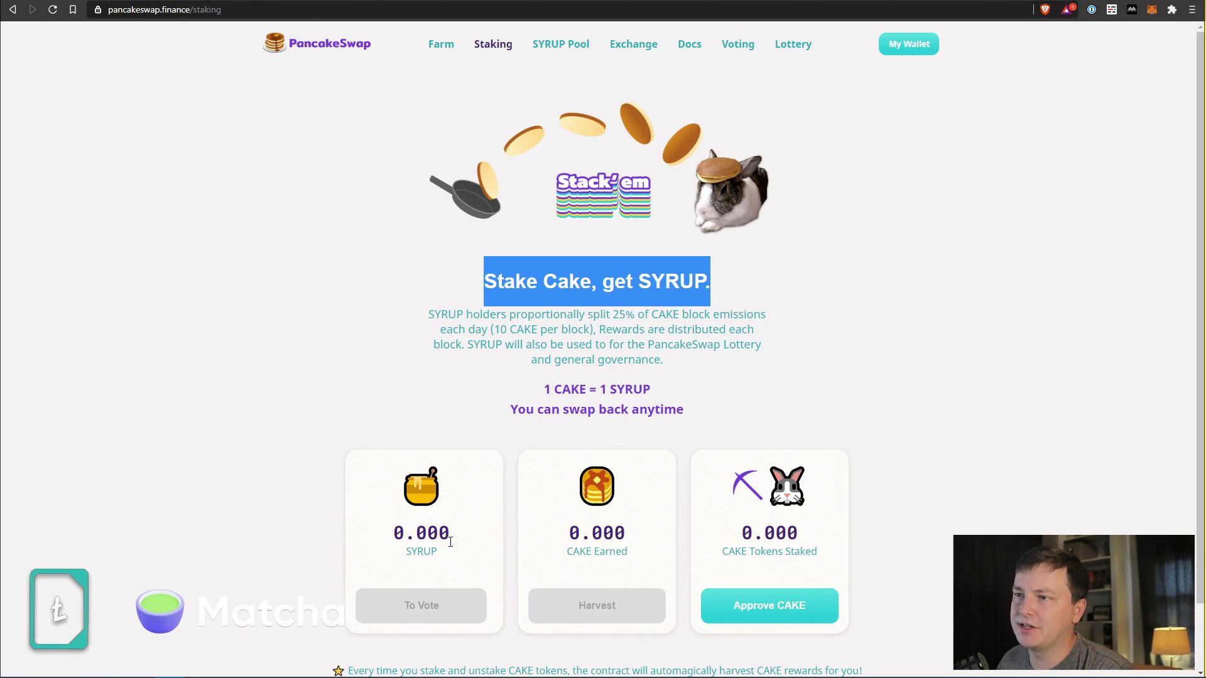
{"action": "left_click_drag", "start_coordinate": [451, 534], "coordinate": [359, 444]}
{"action": "left_click", "coordinate": [213, 413]}
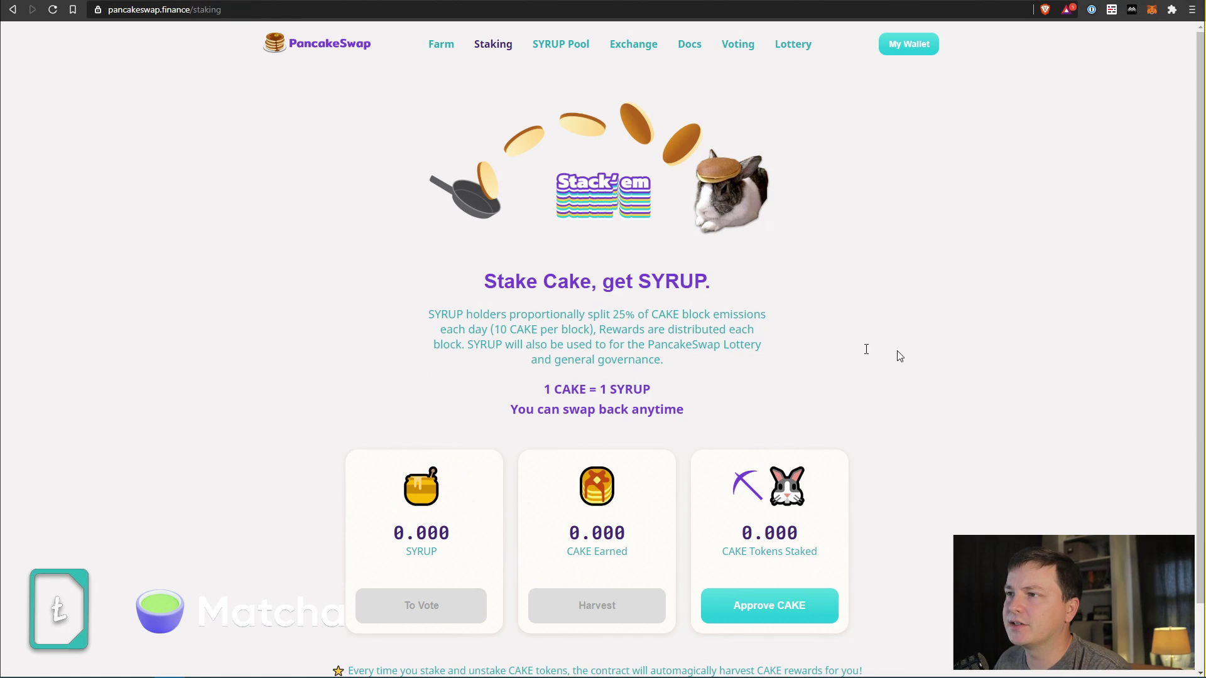
{"action": "left_click", "coordinate": [356, 60]}
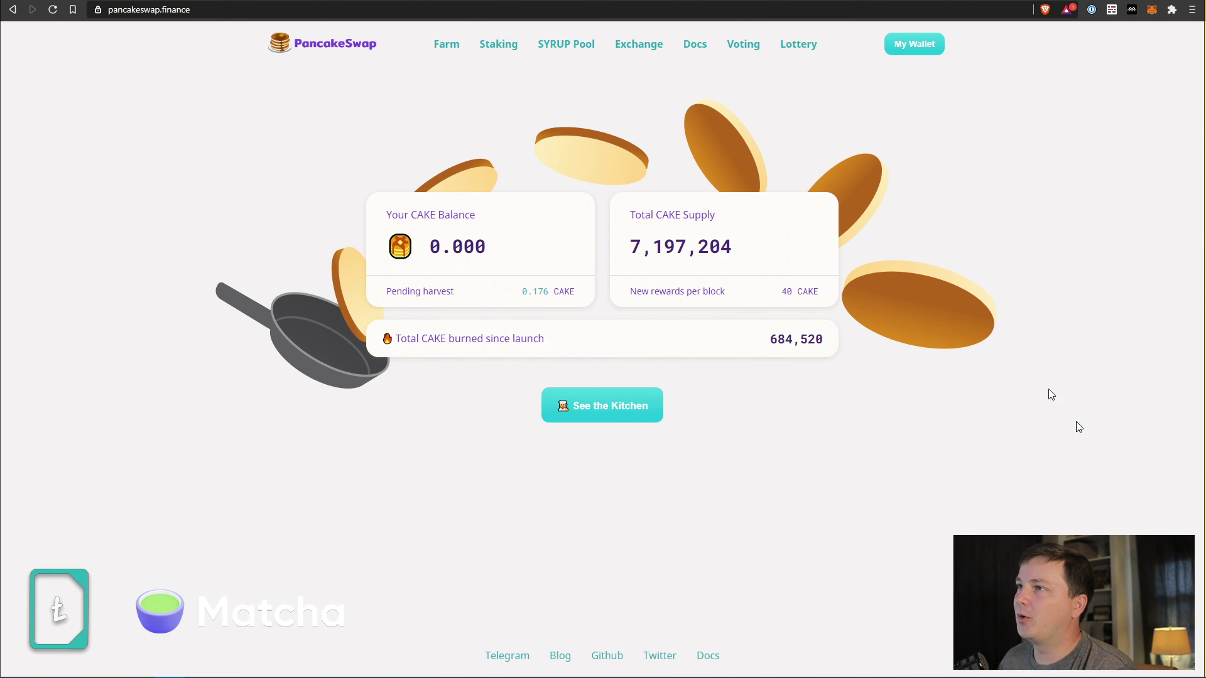
{"action": "left_click", "coordinate": [1153, 9]}
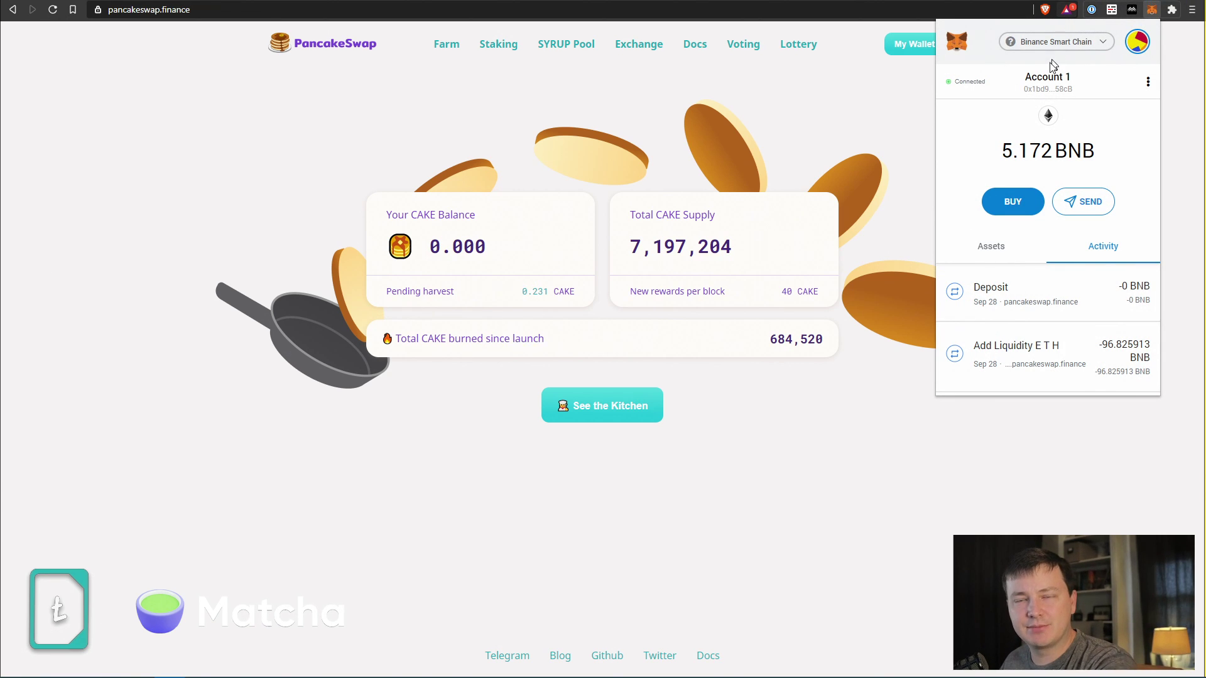
{"action": "key", "text": "Escape"}
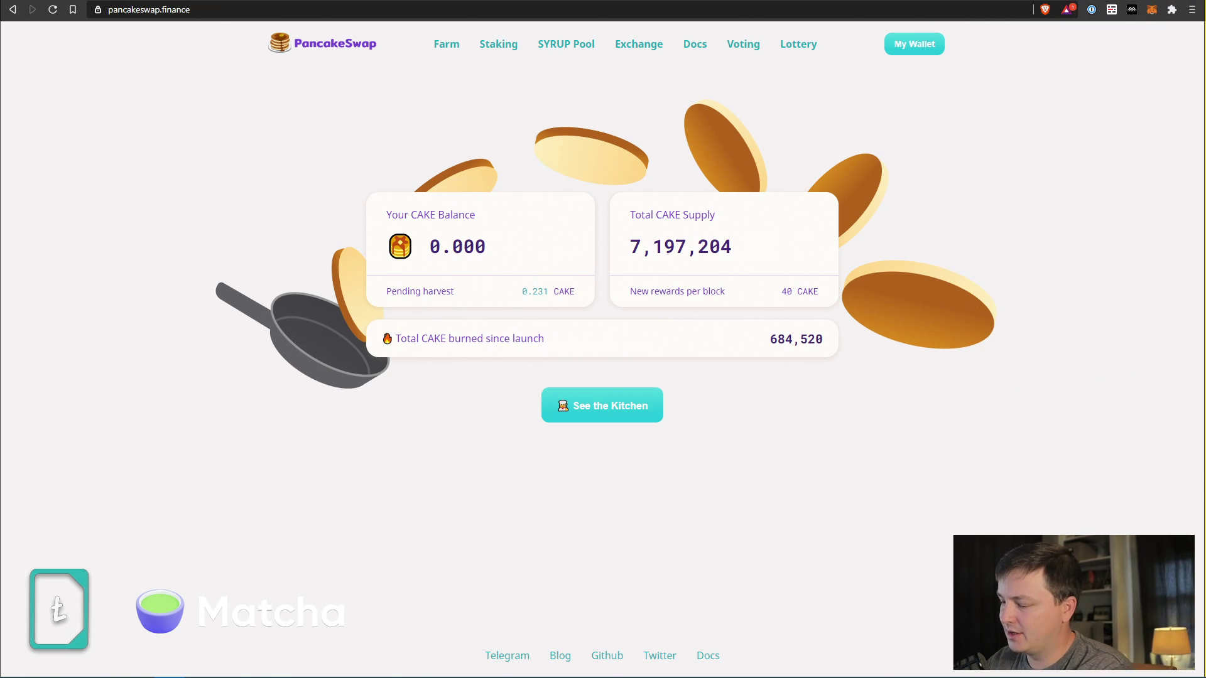